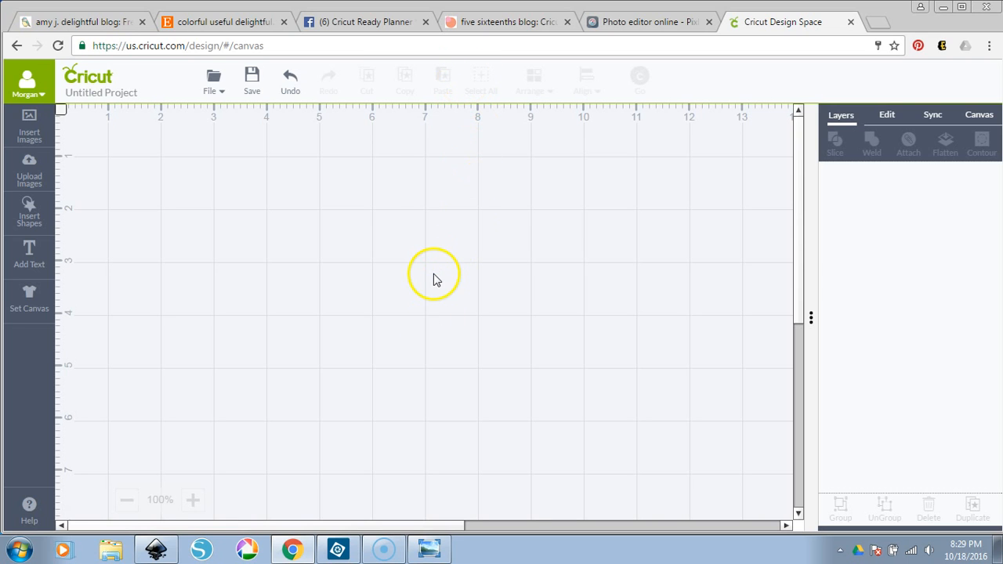
Review the free cupcake clip art post on the artist's blog, including the image and its usage terms
left_click(47, 22)
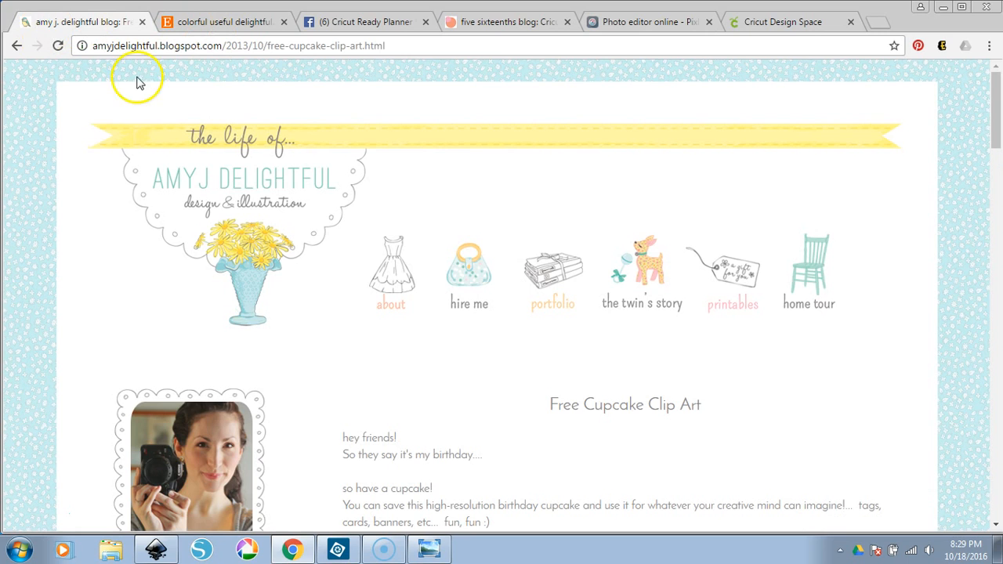
scroll(541, 365, "down", 8)
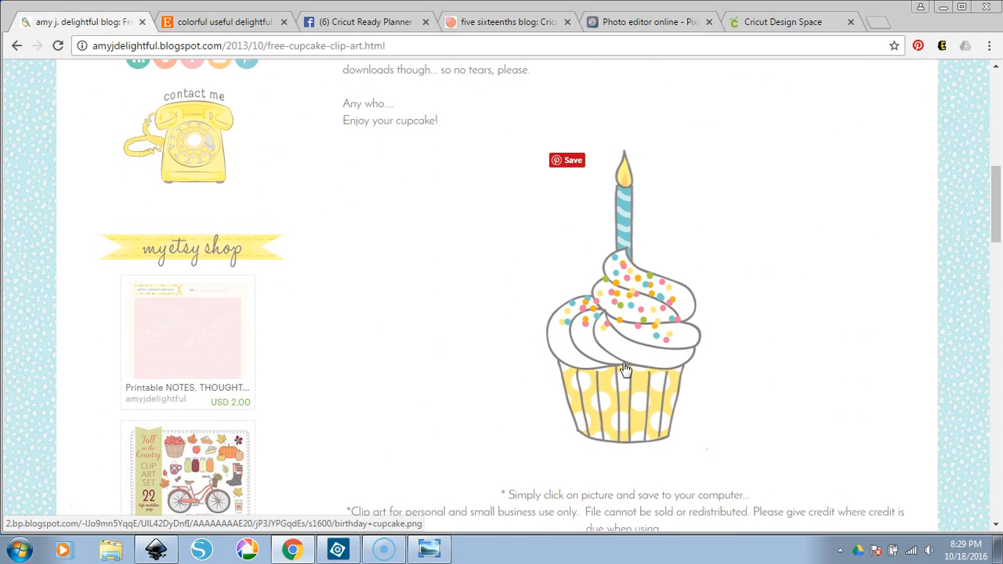
scroll(625, 370, "up", 10)
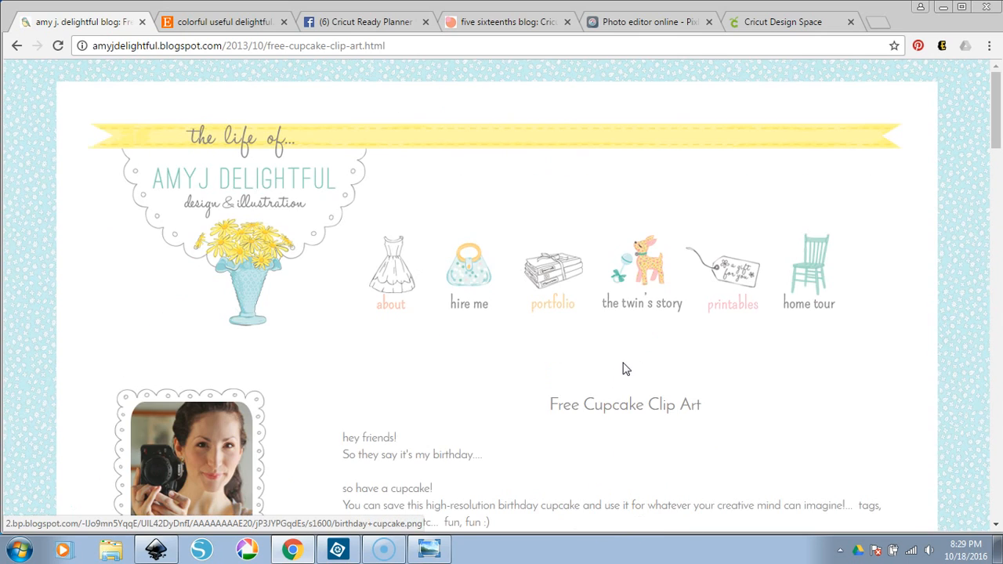
scroll(327, 365, "down", 10)
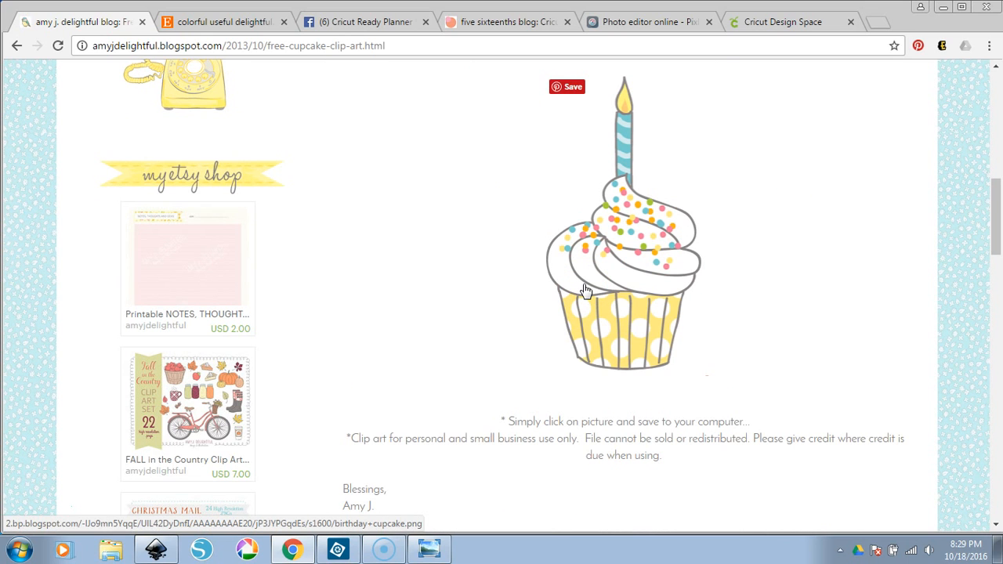
scroll(444, 318, "down", 4)
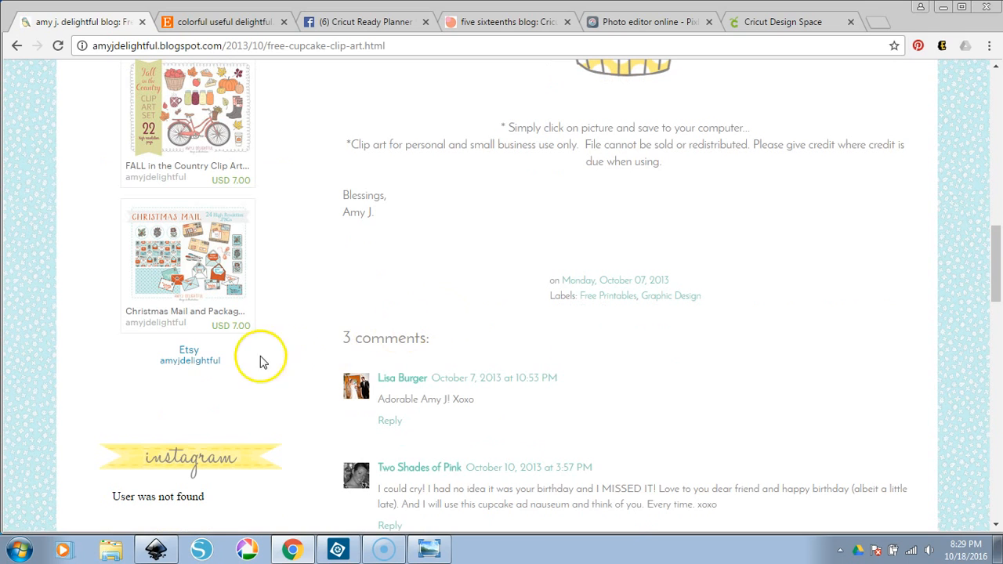
Browse the clip art and sticker listings in the artist's Etsy shop, then close the shop page
middle_click(190, 358)
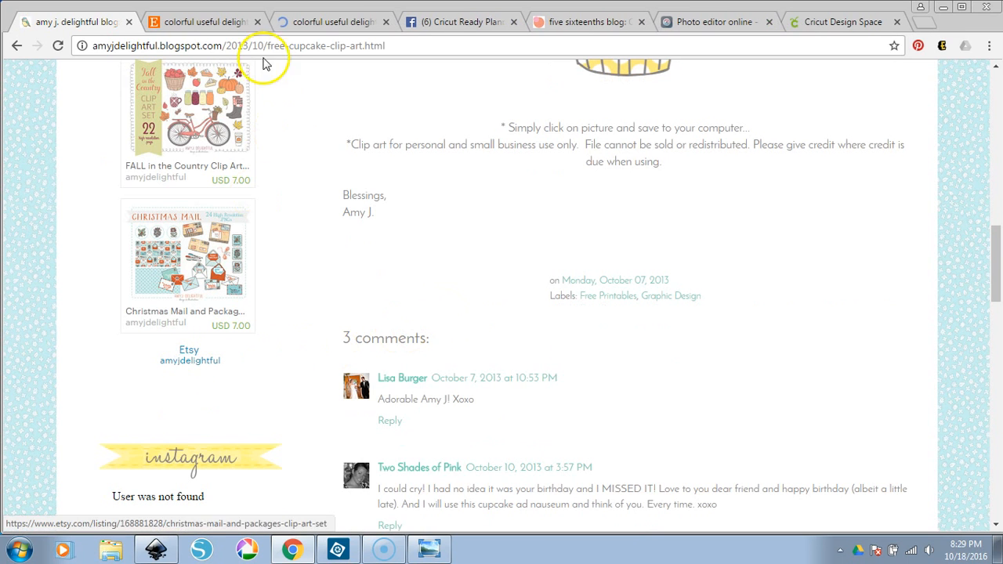
left_click(257, 22)
left_click(212, 22)
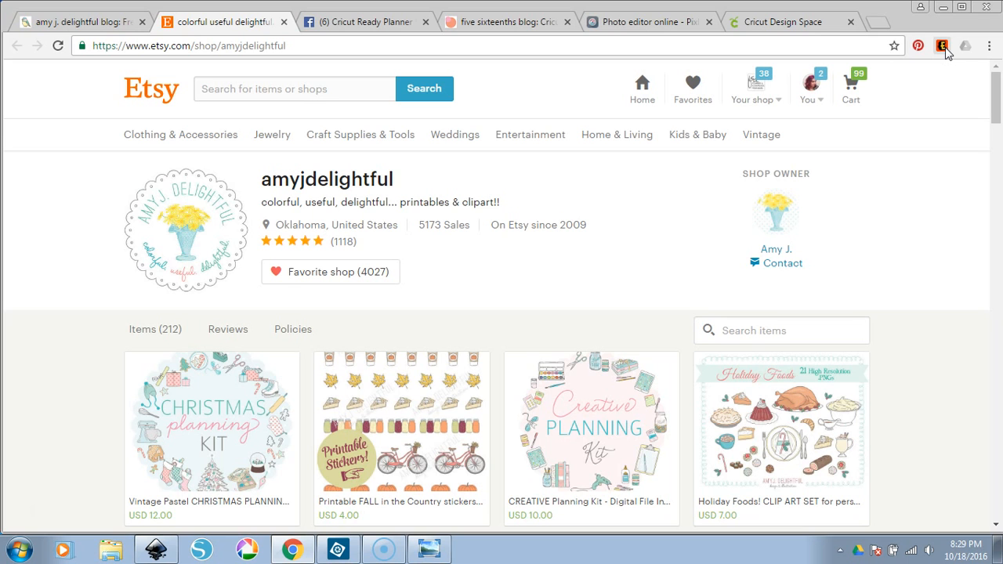
scroll(700, 343, "down", 4)
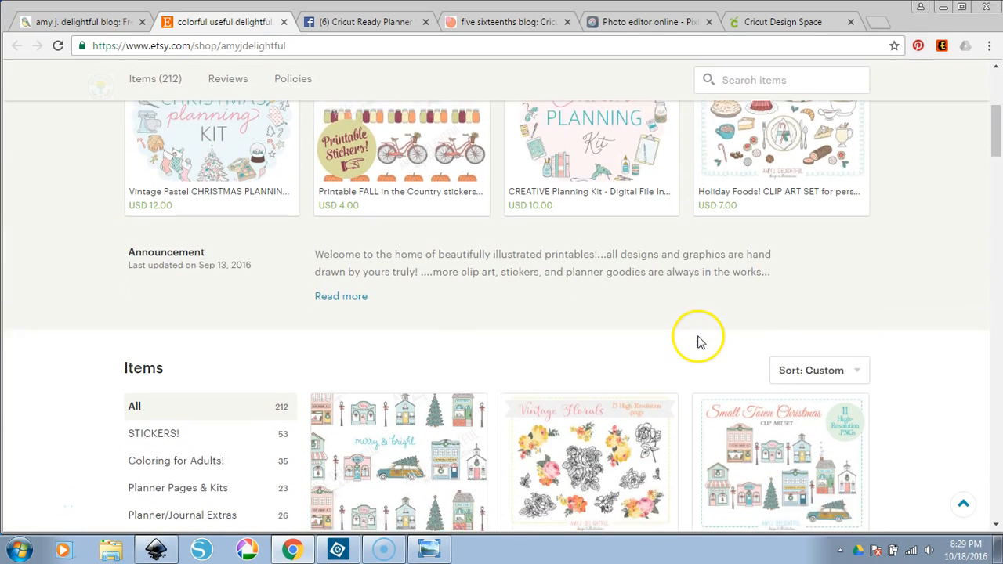
scroll(699, 343, "down", 1)
scroll(700, 342, "down", 3)
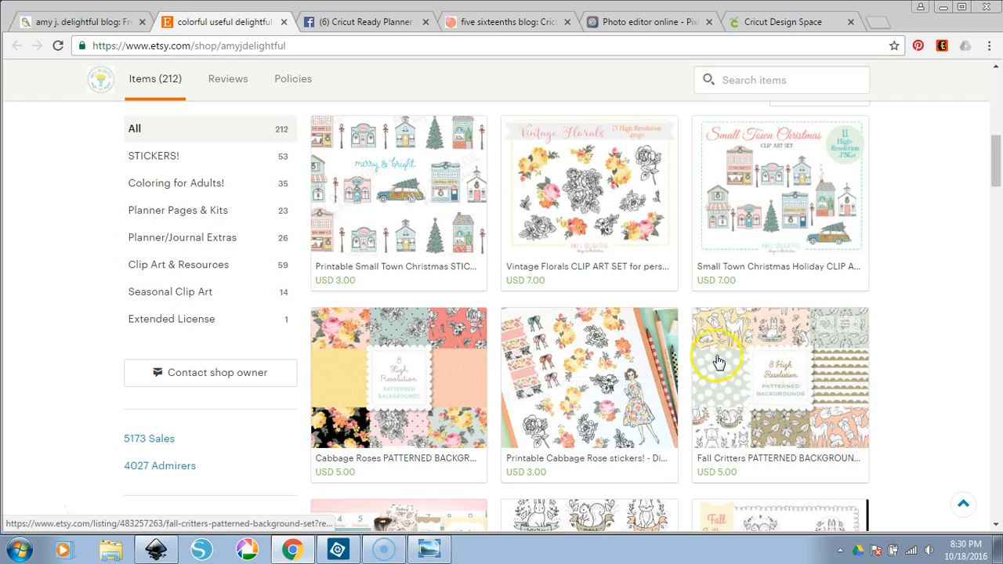
scroll(719, 363, "down", 4)
scroll(720, 363, "down", 8)
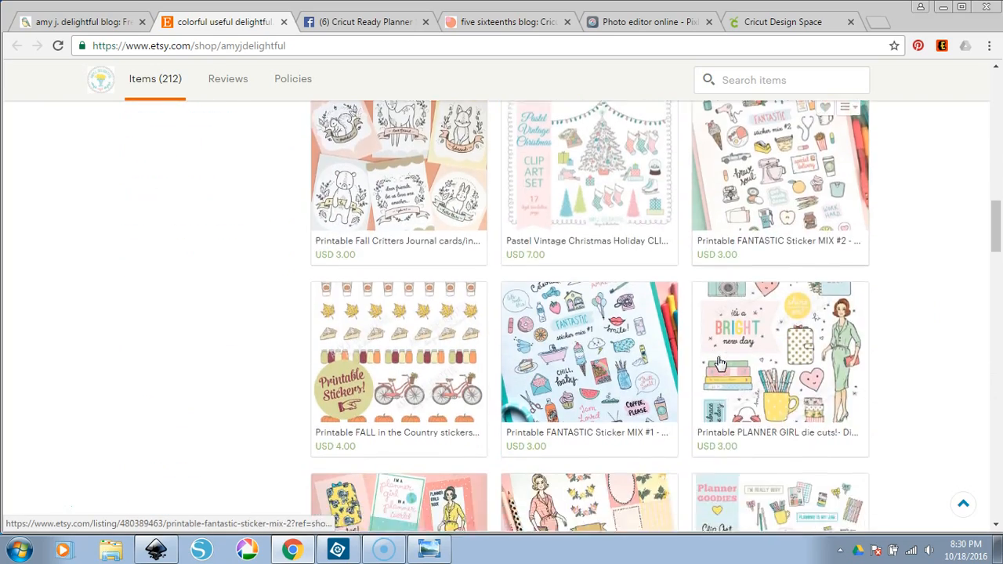
scroll(720, 363, "down", 2)
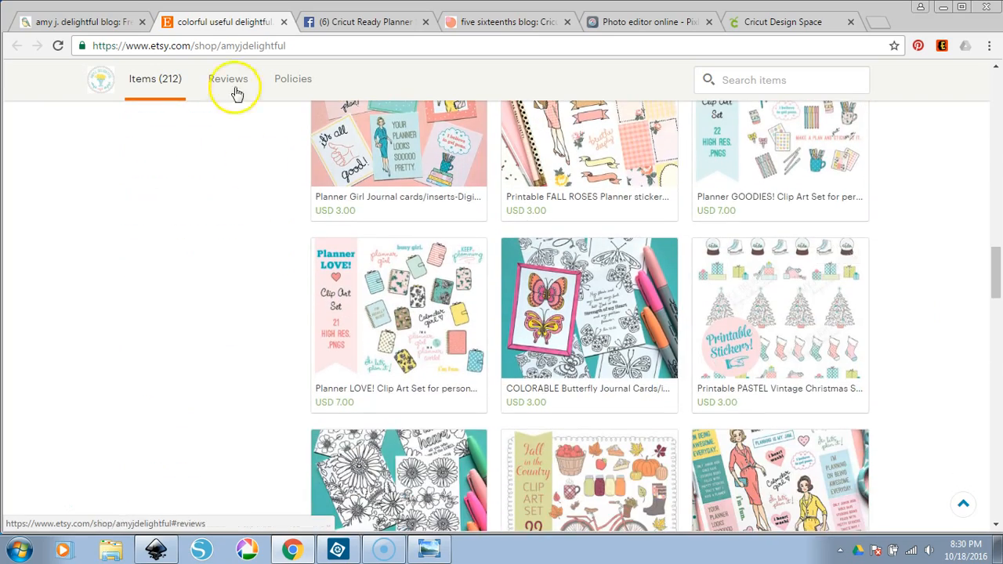
left_click(284, 22)
Start saving the blog's cupcake picture and create a Desktop folder named "cupcake project" for it
scroll(507, 311, "up", 5)
right_click(629, 362)
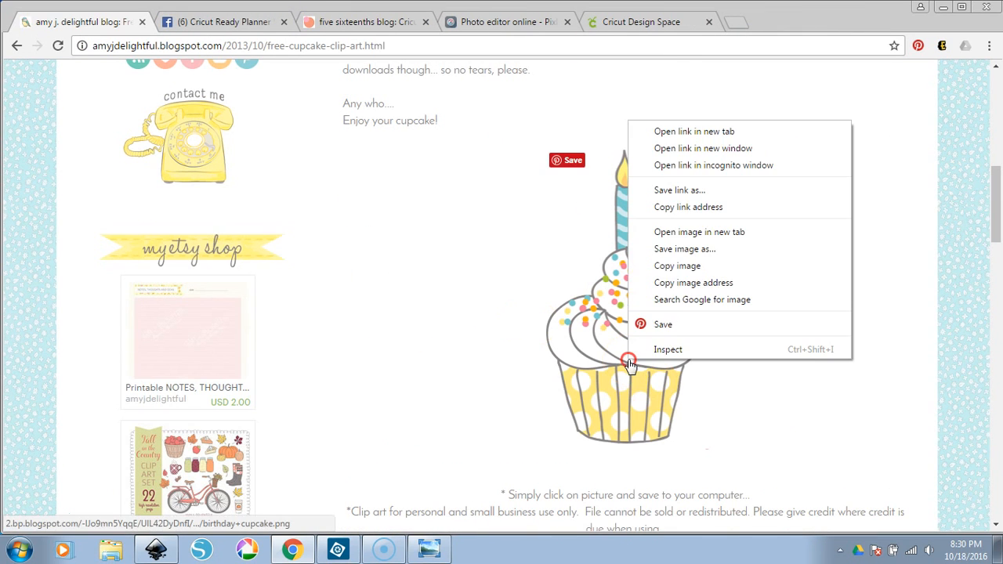
left_click(666, 248)
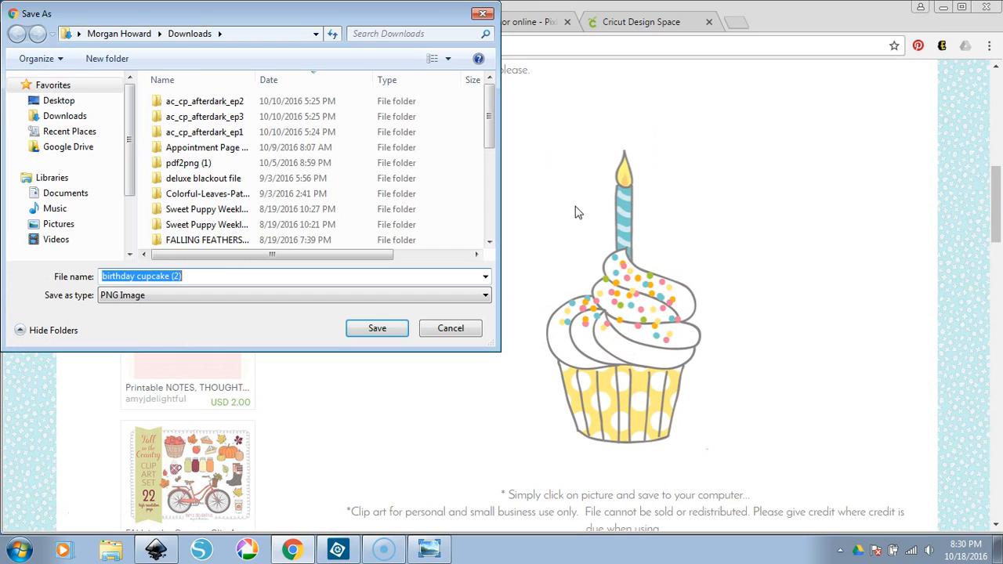
left_click(71, 101)
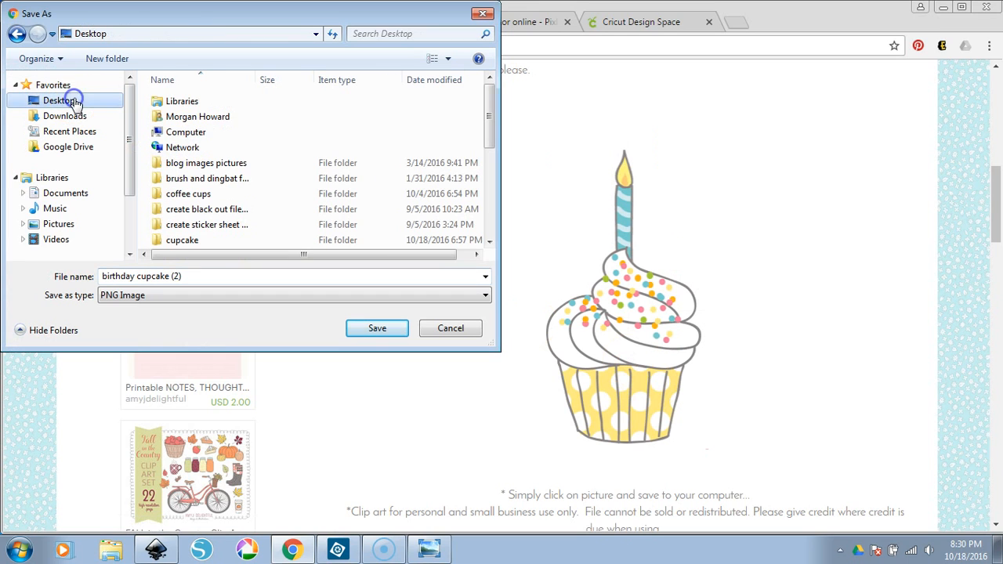
left_click(127, 58)
type("cupcake project")
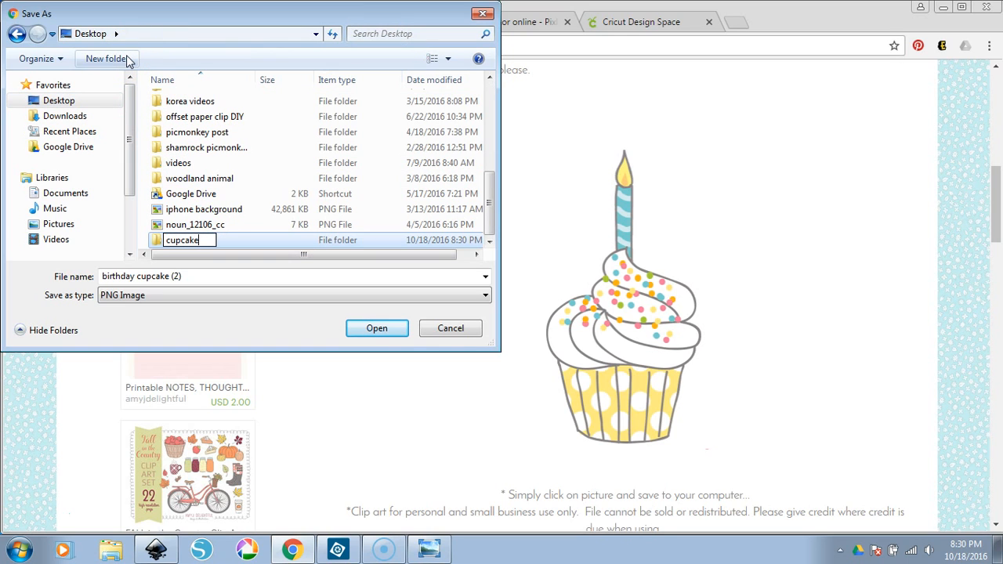
key("Return")
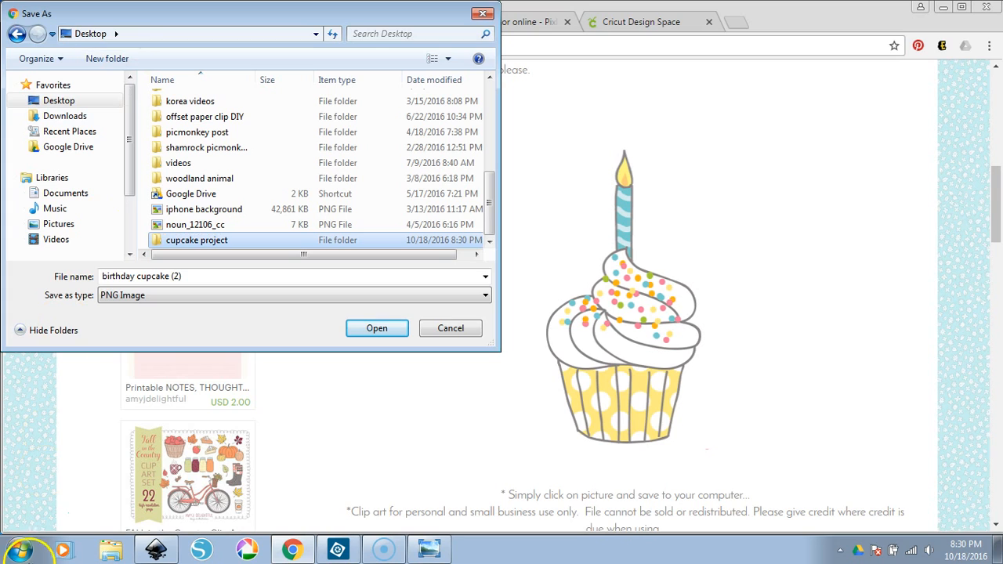
Save the cupcake picture in the cupcake project folder as the PNG image "birthday cupcake (2)"
left_click(214, 243)
double_click(214, 243)
left_click(376, 329)
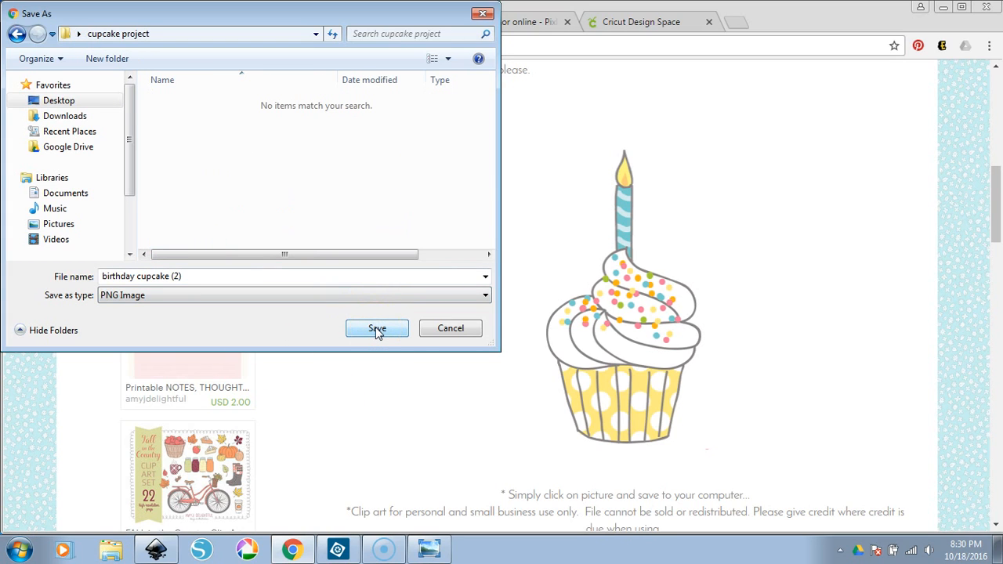
left_click(377, 330)
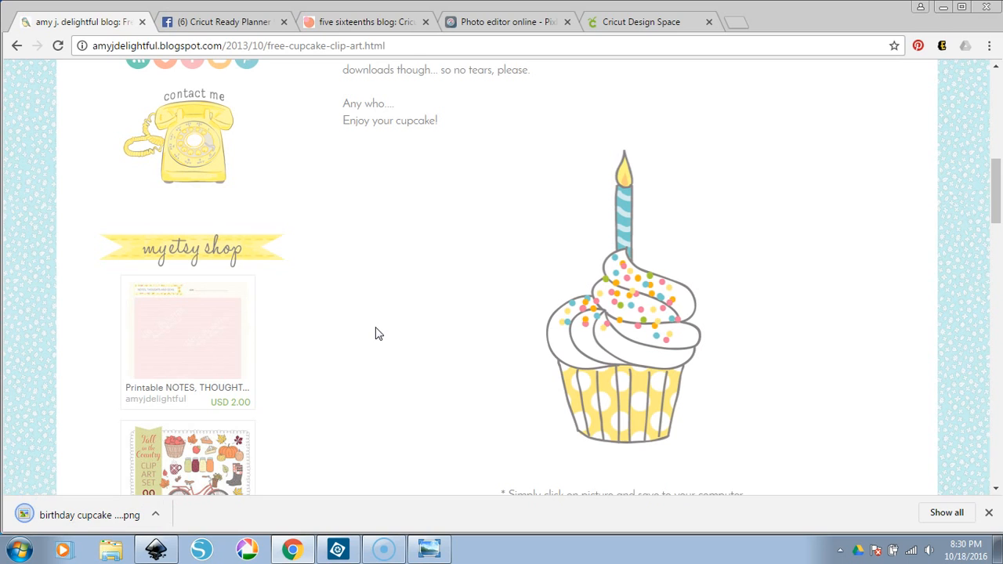
Open the downloaded cupcake PNG in the photo viewer to examine it, then minimize the viewer
left_click(75, 515)
left_click(497, 252)
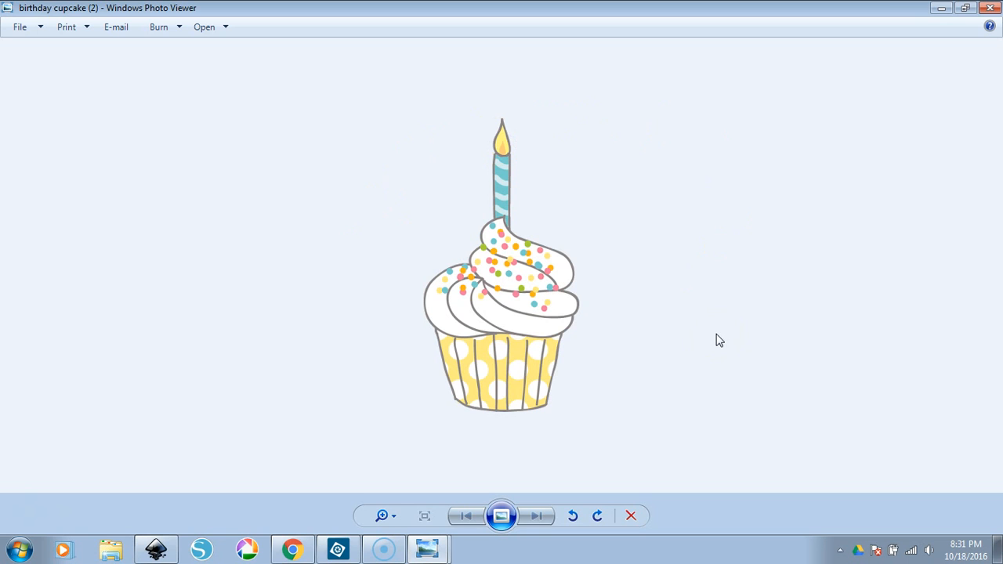
left_click(942, 8)
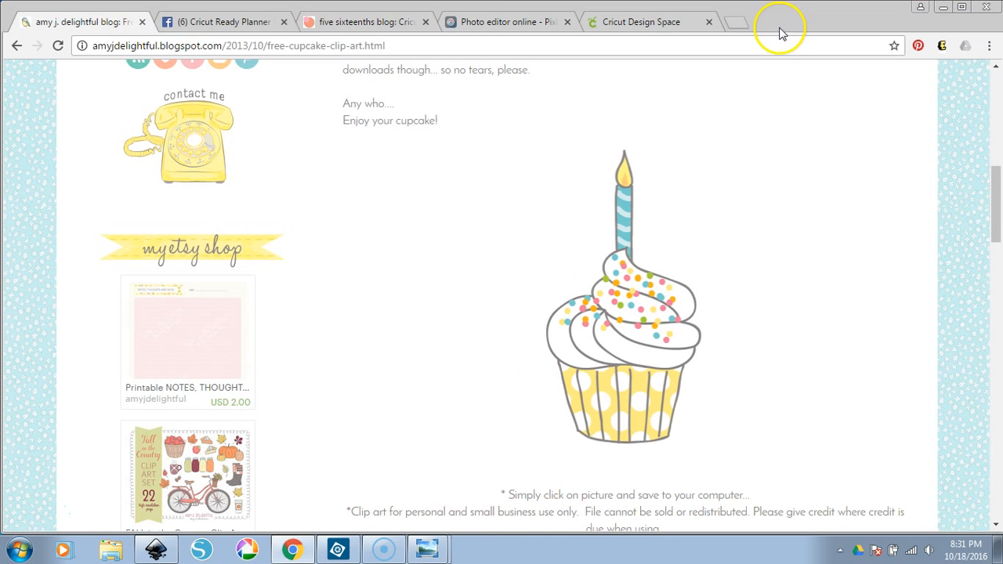
Load birthday cupcake (2) from the cupcake project folder into Cricut Design Space's image upload, then cancel back to the empty canvas
left_click(608, 12)
left_click(23, 169)
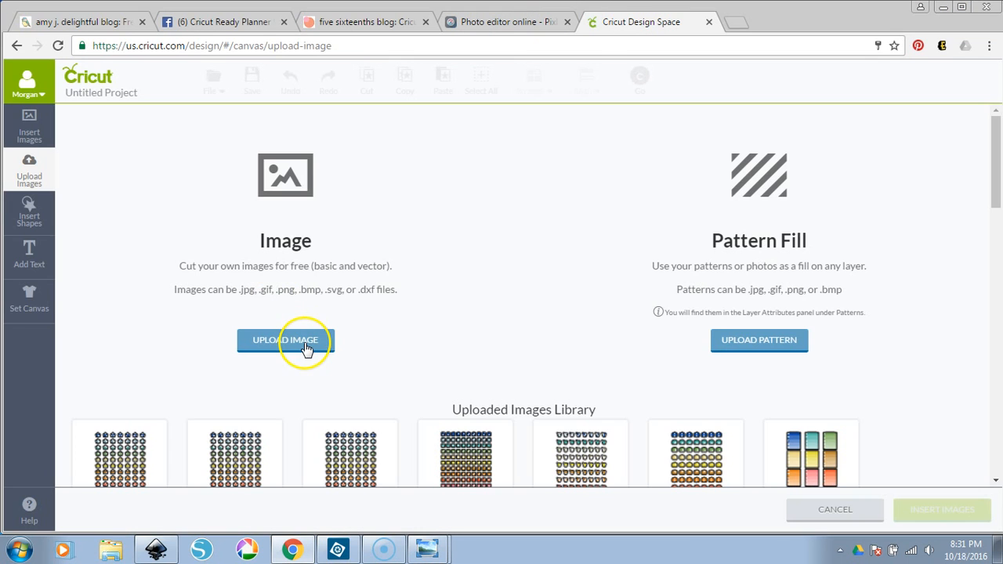
left_click(306, 345)
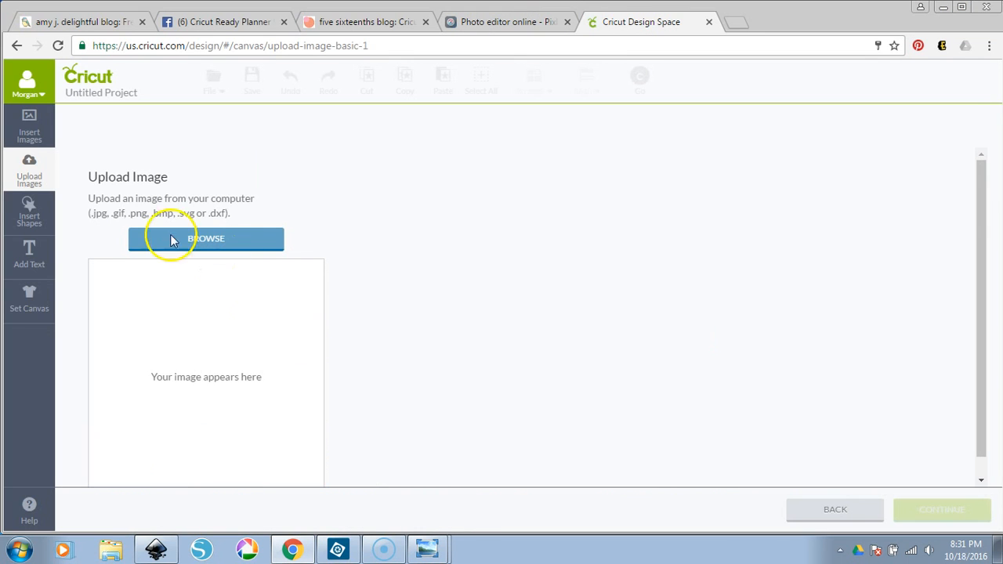
left_click(196, 239)
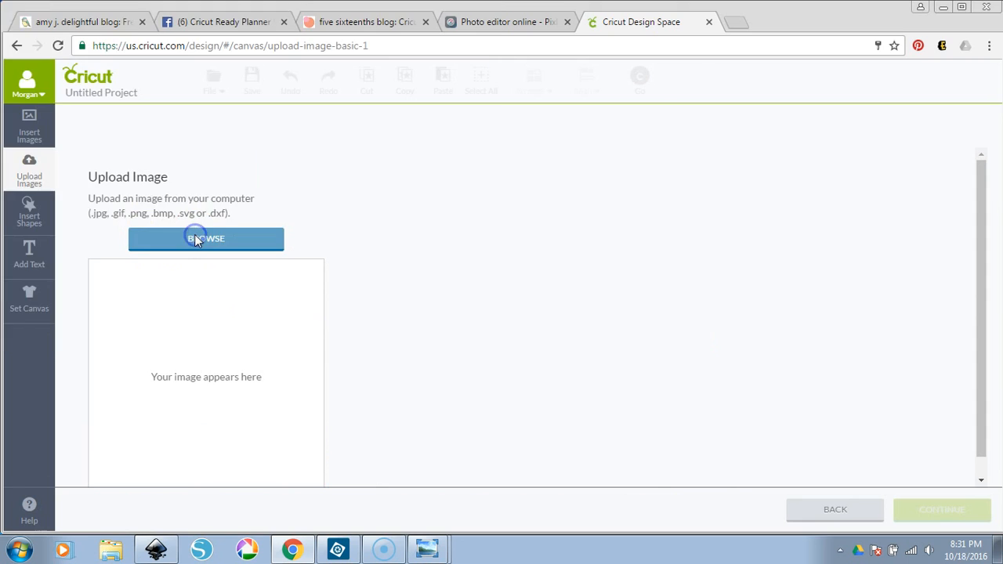
left_click(62, 99)
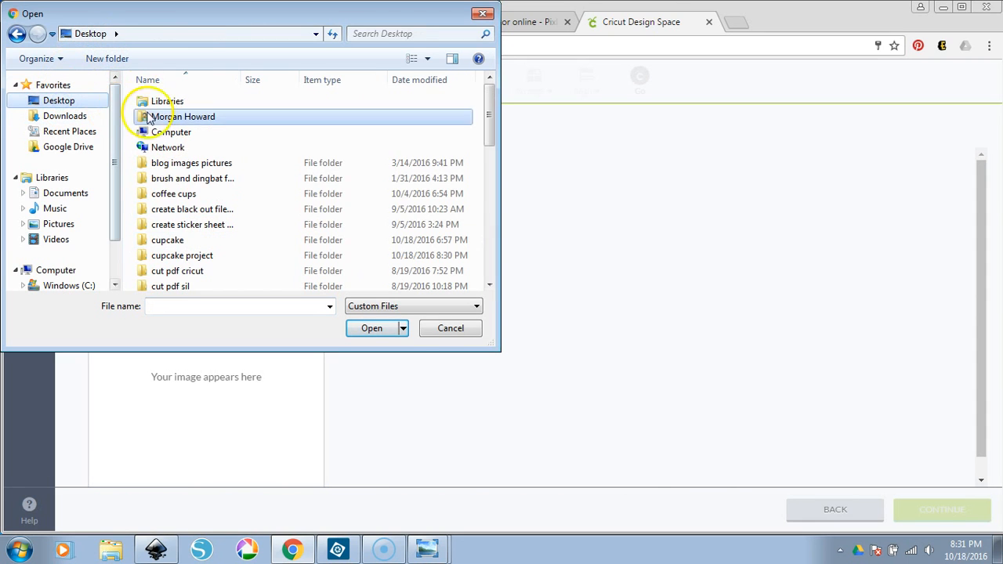
double_click(198, 255)
double_click(177, 120)
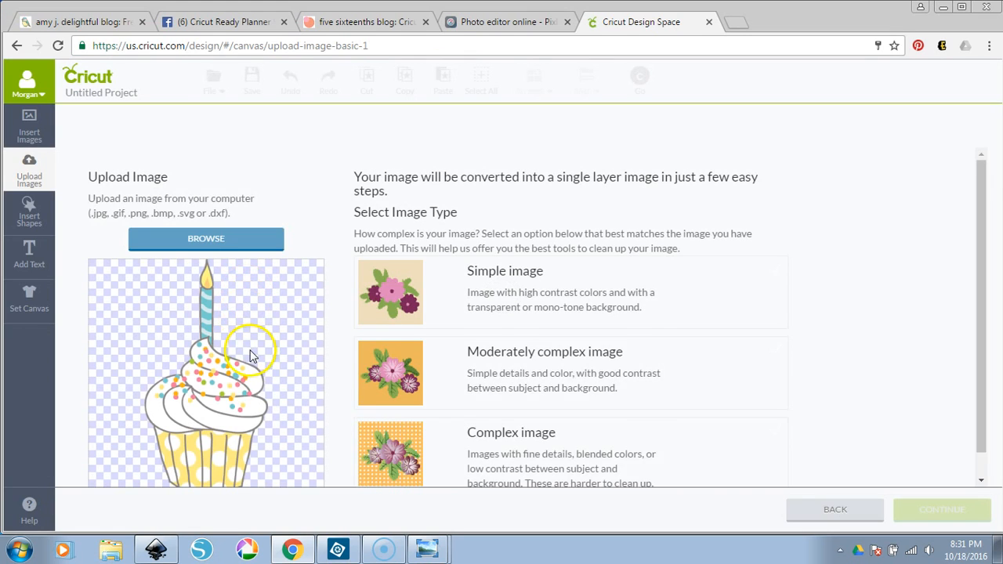
scroll(251, 355, "down", 1)
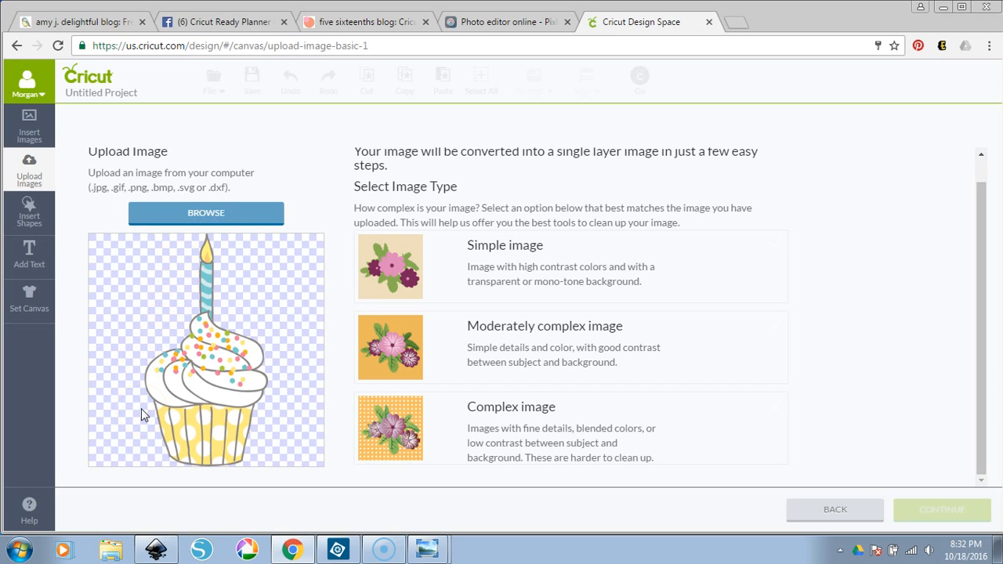
left_click(827, 511)
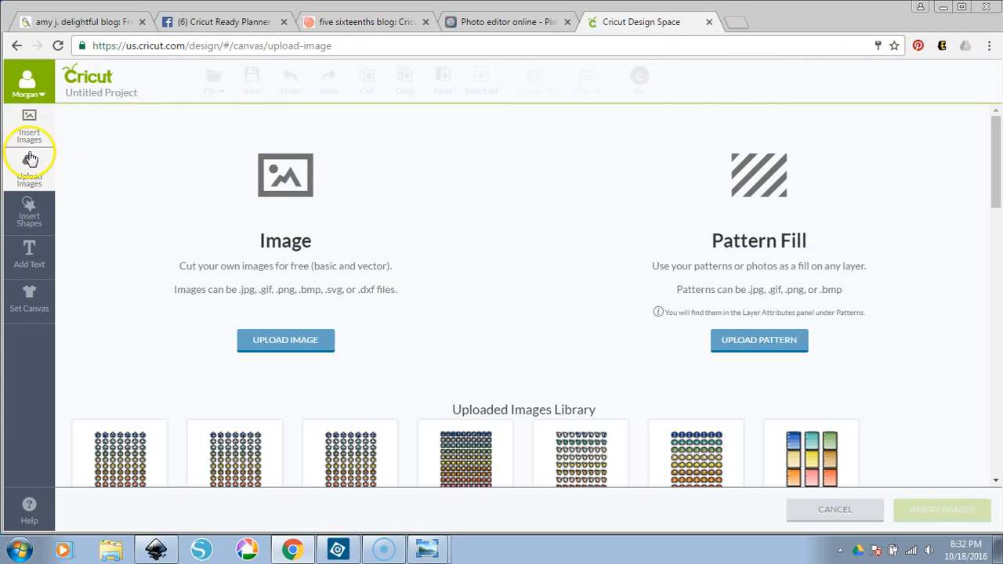
left_click(856, 512)
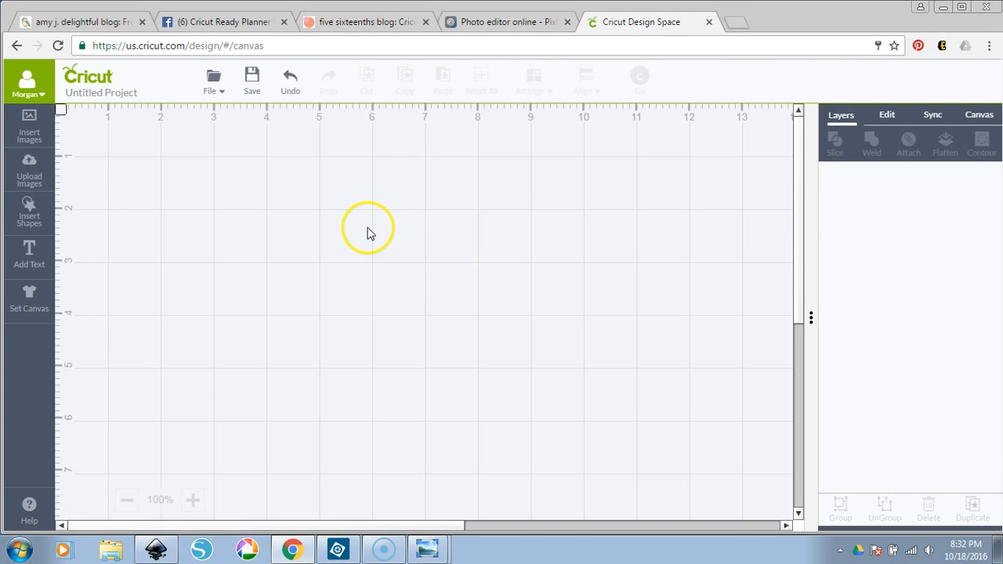
Switch to Inkscape and open the Desktop's cupcake project folder in a file window placed beside the blank page
mouse_move(149, 553)
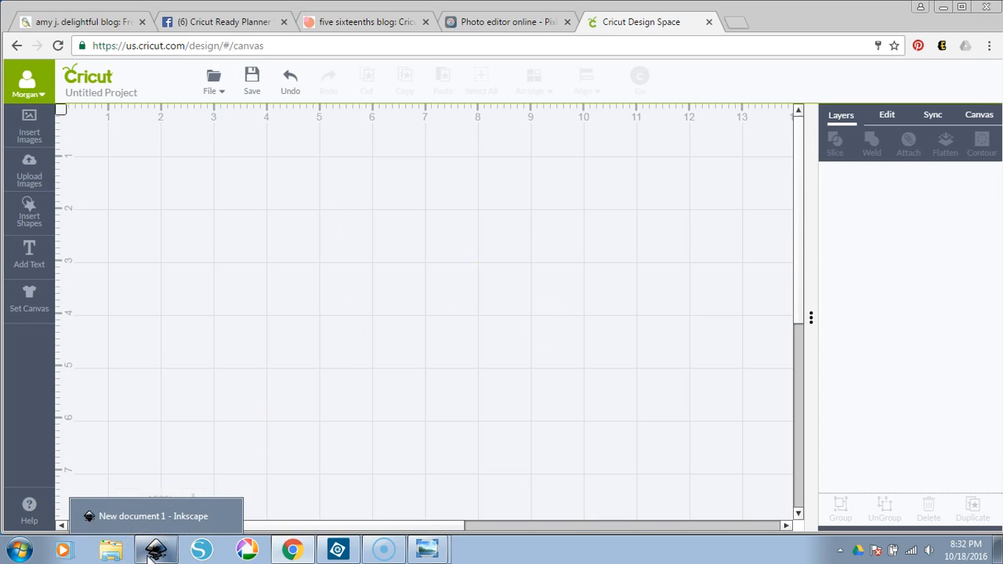
left_click(150, 553)
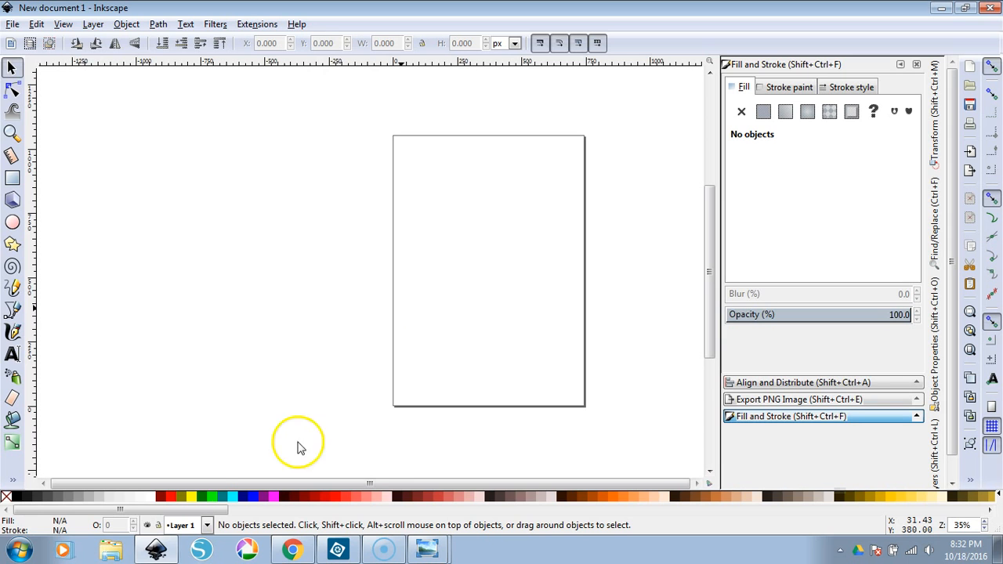
left_click(110, 551)
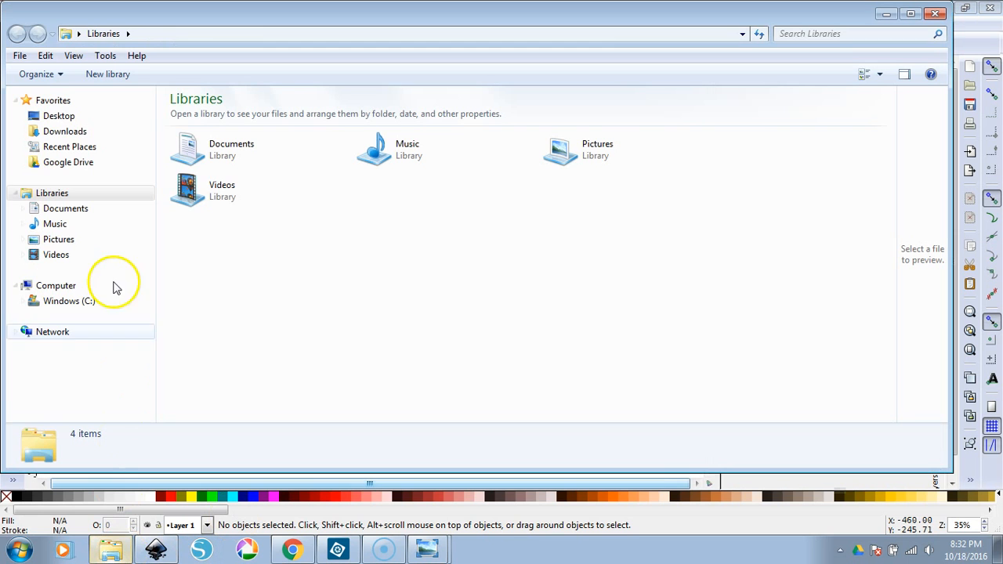
left_click(85, 117)
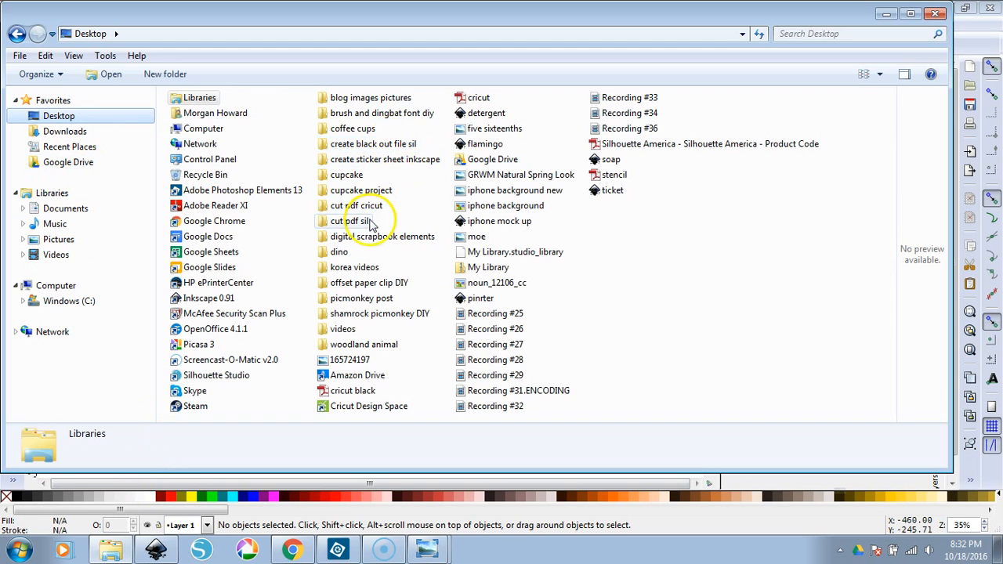
double_click(357, 193)
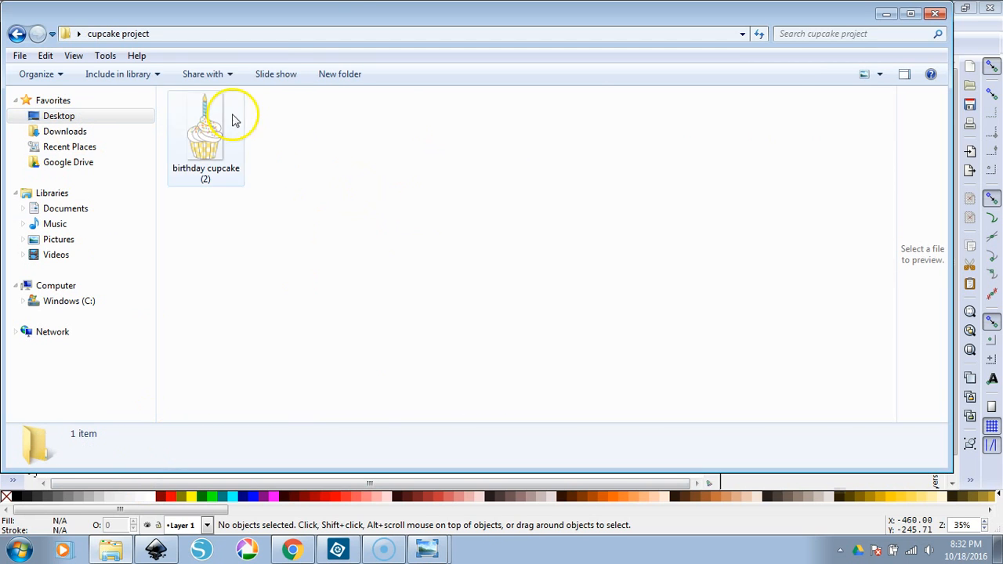
left_click_drag(358, 22, 921, 97)
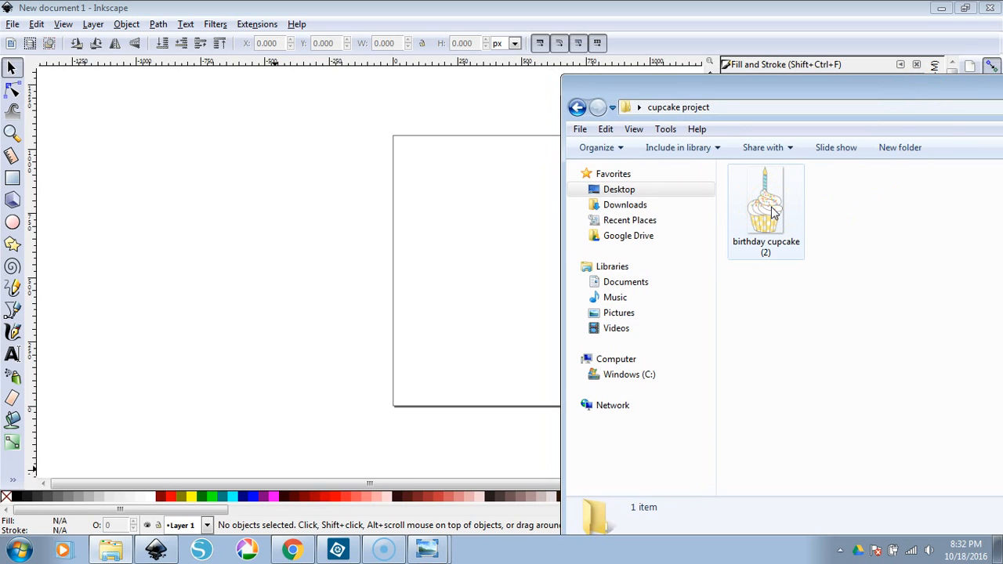
Import birthday cupcake (2) as an embedded image with its DPI from file, and place it beside the page's left edge
left_click_drag(772, 210, 269, 280)
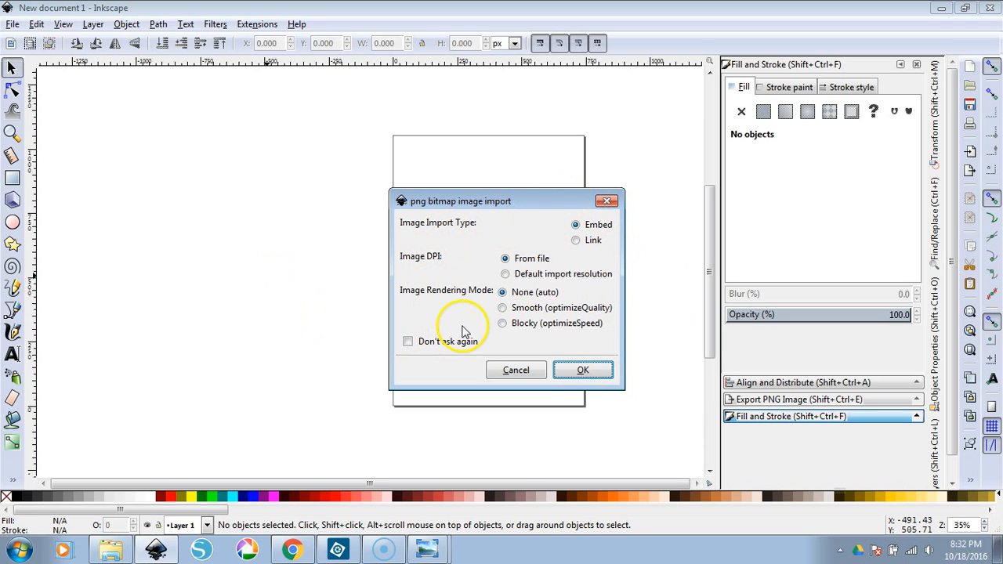
left_click(594, 375)
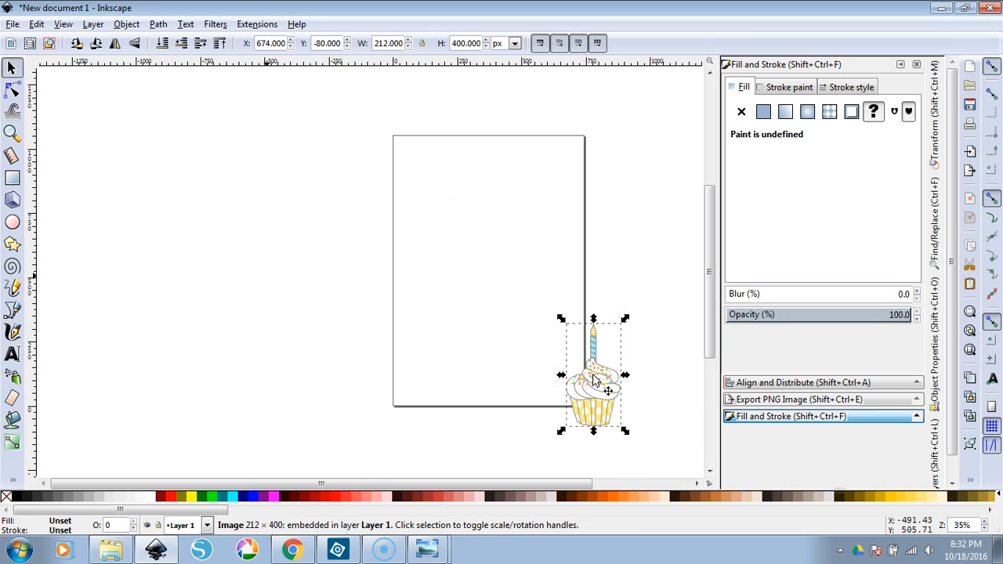
left_click_drag(600, 406, 339, 303)
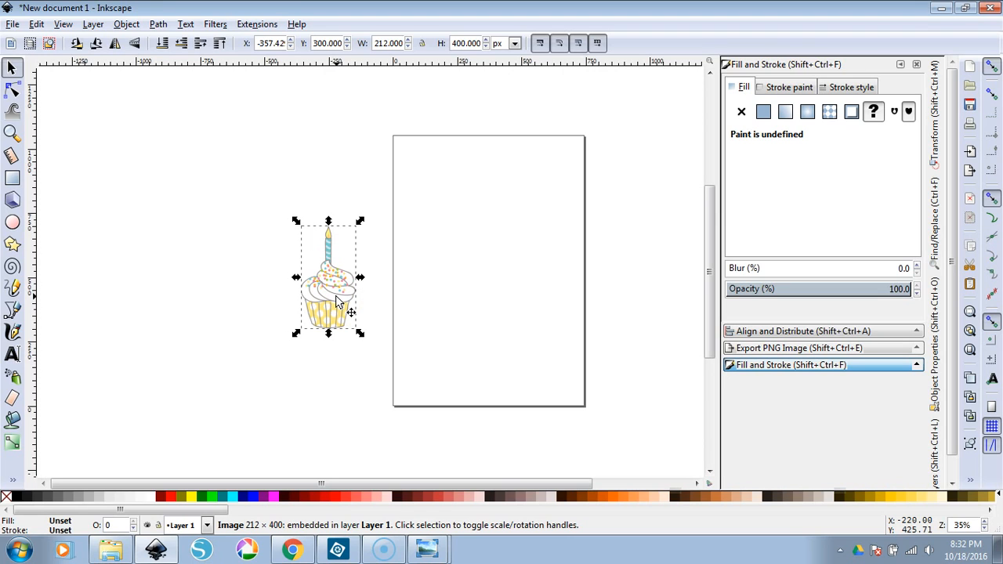
Fill the cupcake's bounded area by Alpha with threshold 5 and 40 px growth to create a dark silhouette extending around it
left_click(13, 419)
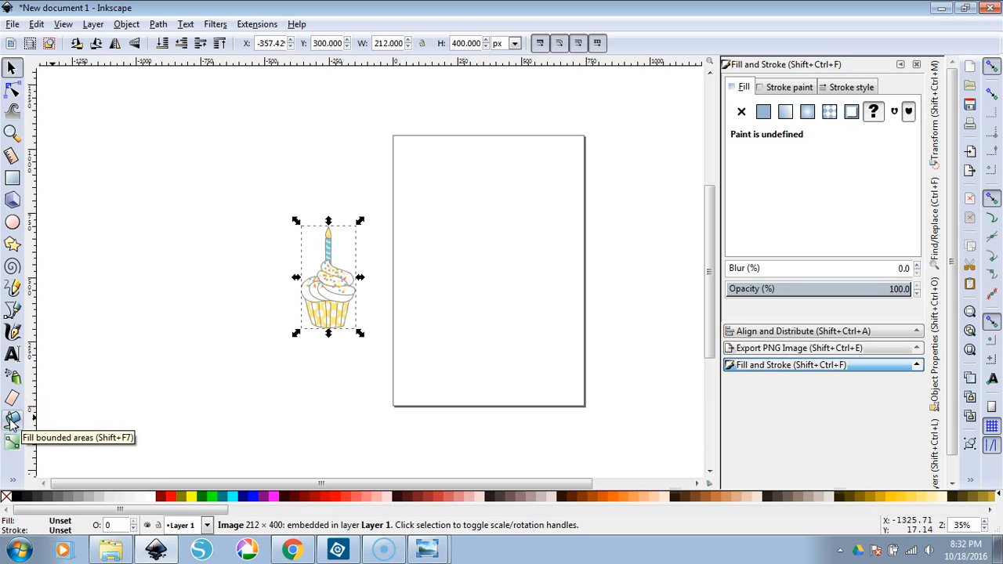
left_click(12, 420)
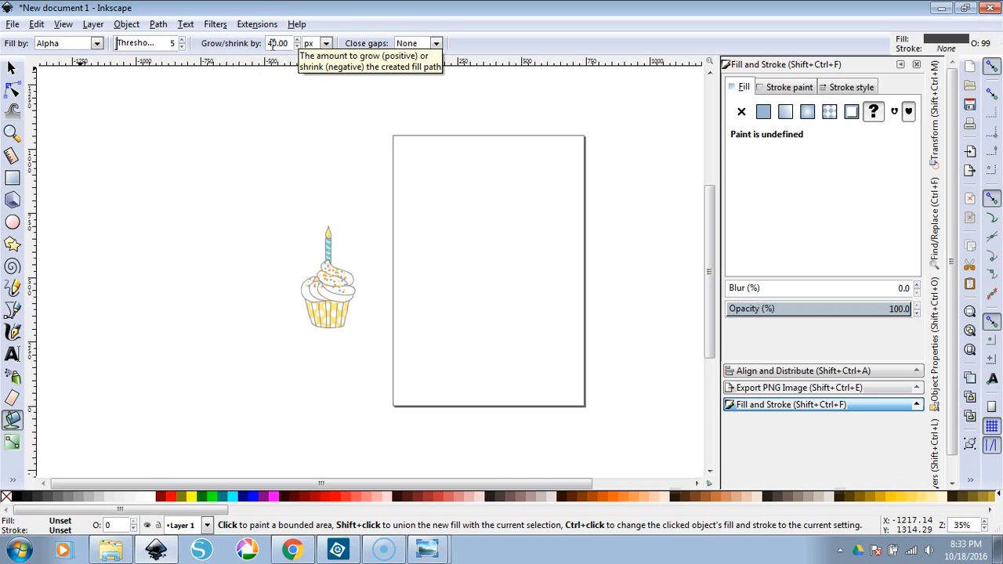
left_click(337, 260)
scroll(338, 252, "up", 3)
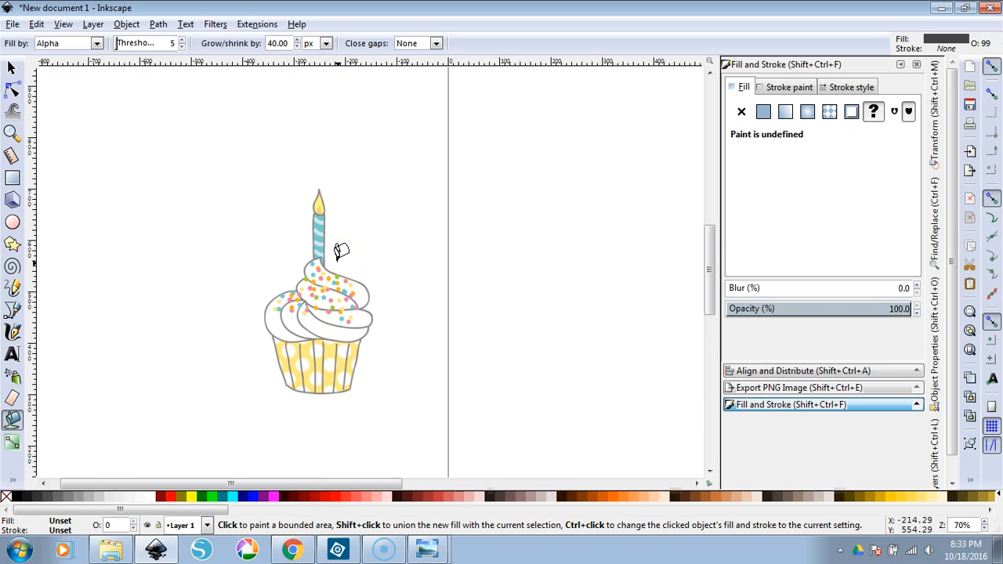
scroll(337, 261, "down", 1)
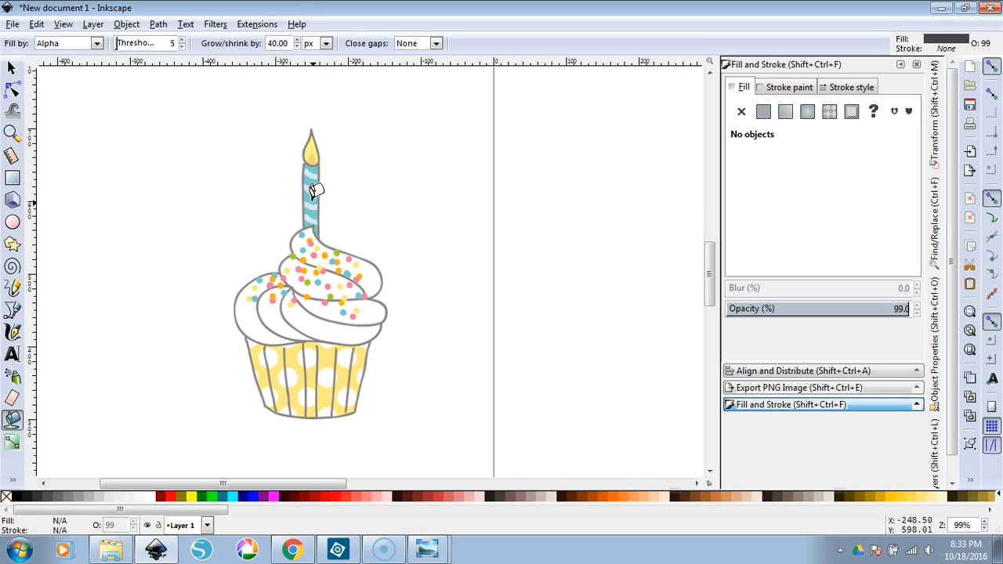
left_click(315, 190)
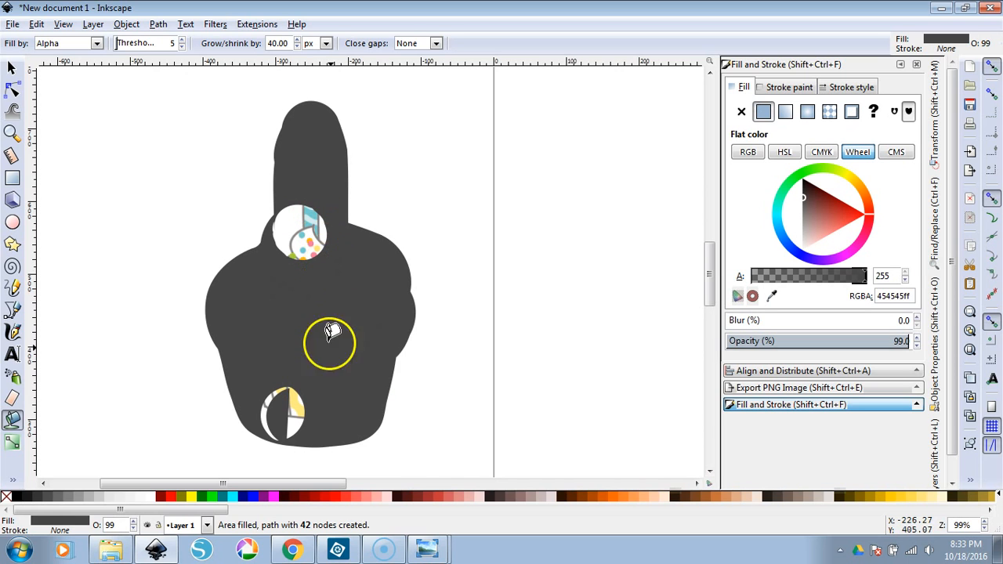
Select the dark silhouette and lower it behind the cupcake image
left_click(12, 68)
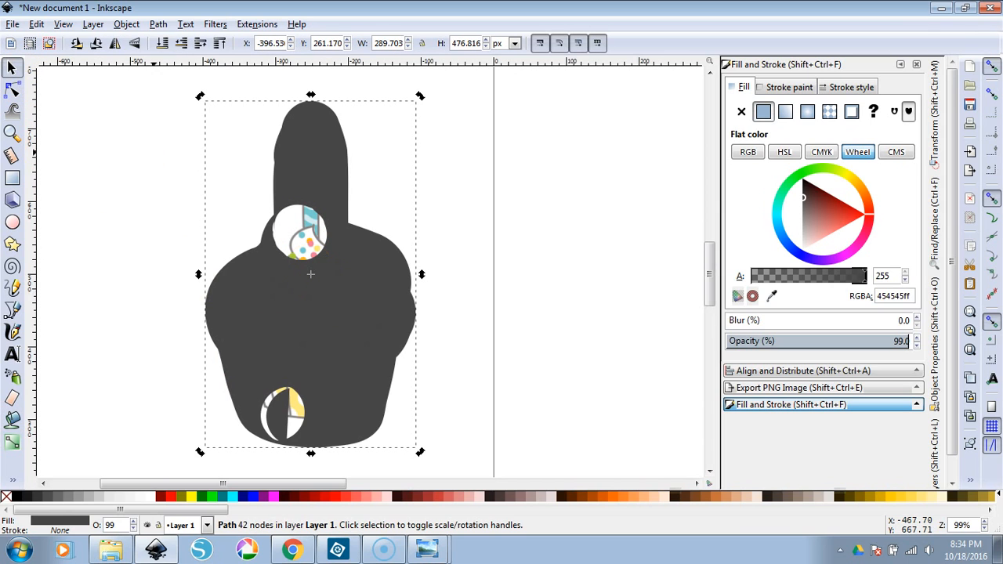
left_click(12, 68)
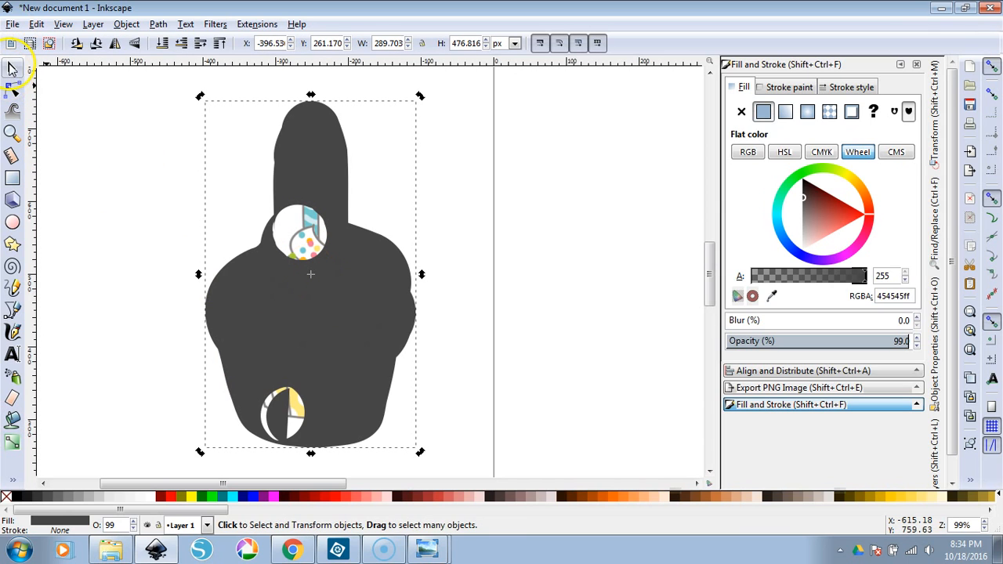
left_click(376, 343)
left_click(163, 43)
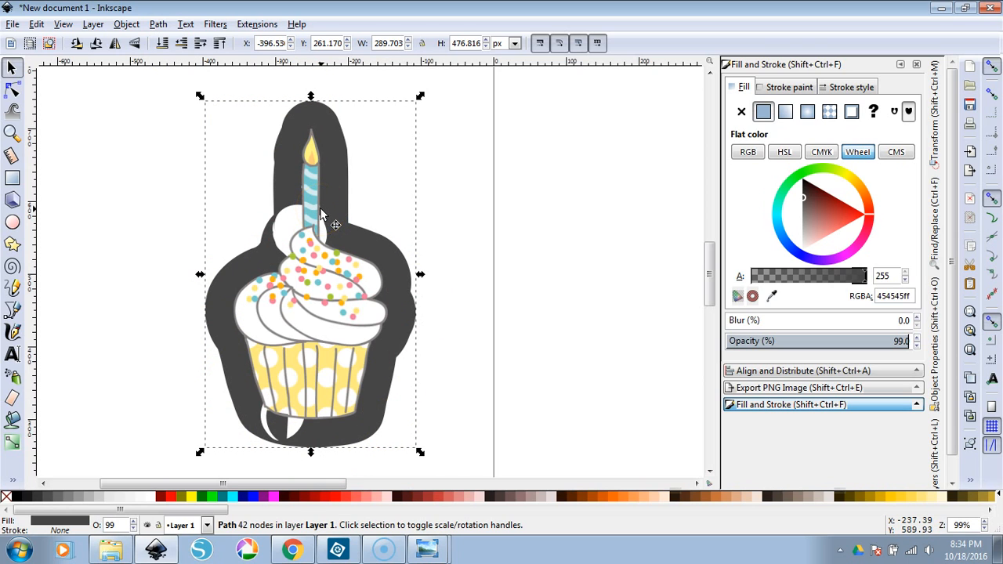
Select the cupcake image, switch the measurement units to inches to check its size, and deselect it
left_click(321, 302)
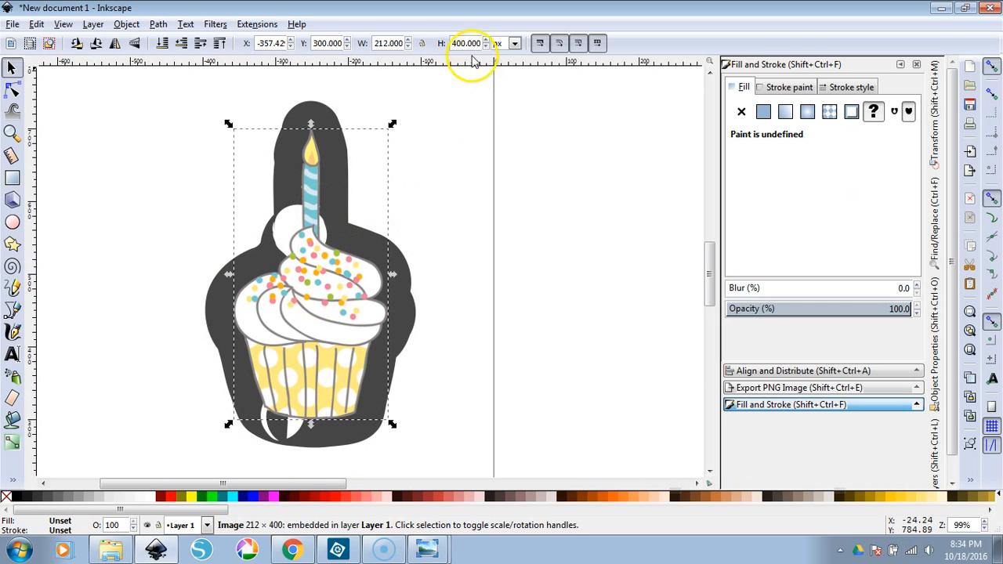
left_click(515, 43)
left_click(502, 111)
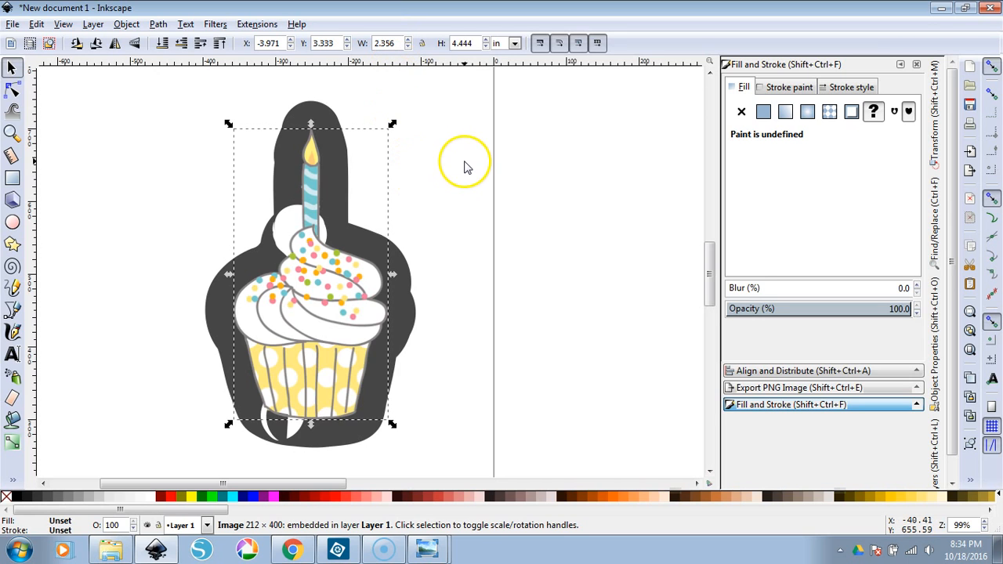
left_click(436, 264)
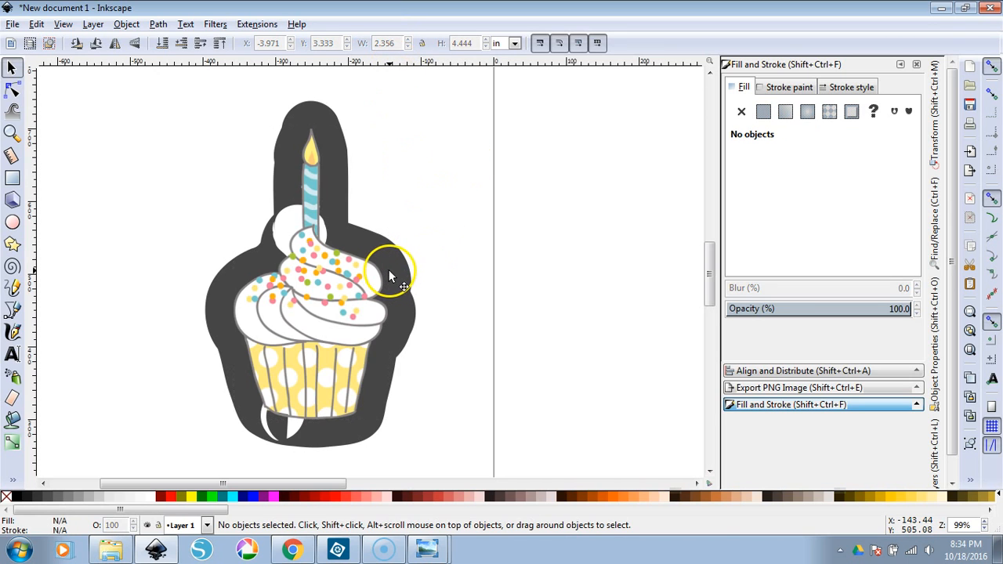
Select the dark silhouette and raise it in front of the cupcake image
left_click(389, 270)
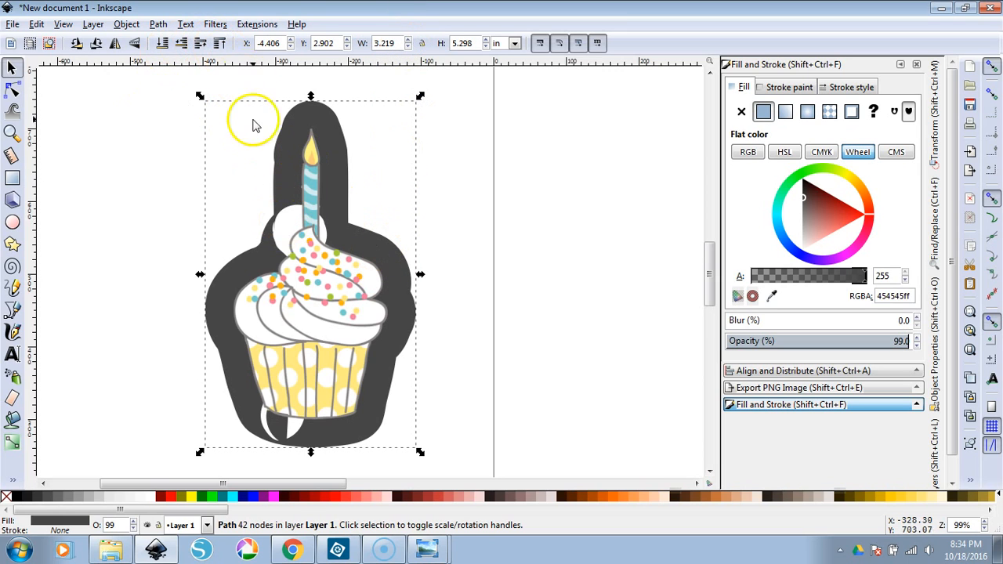
left_click(221, 44)
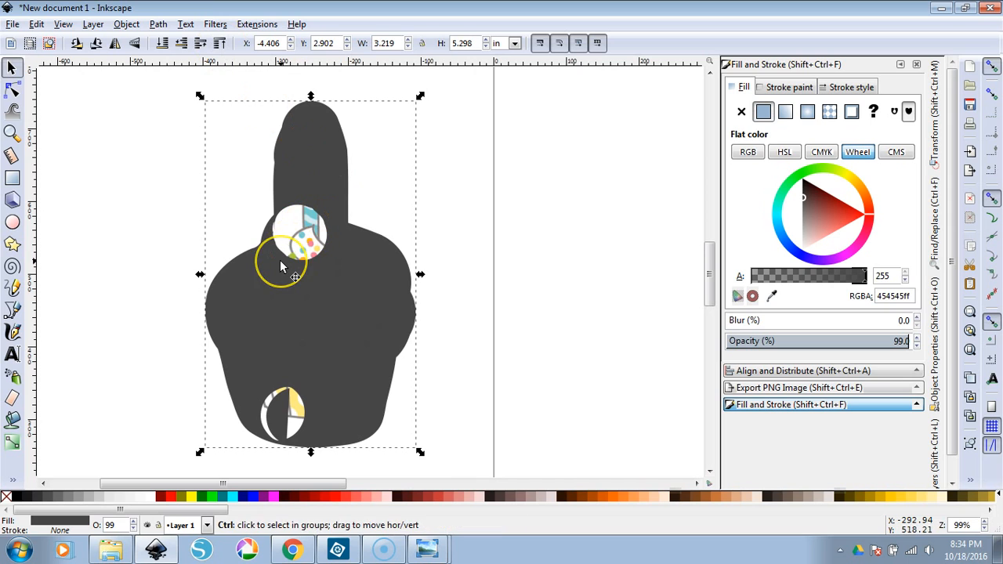
scroll(280, 267, "up", 3)
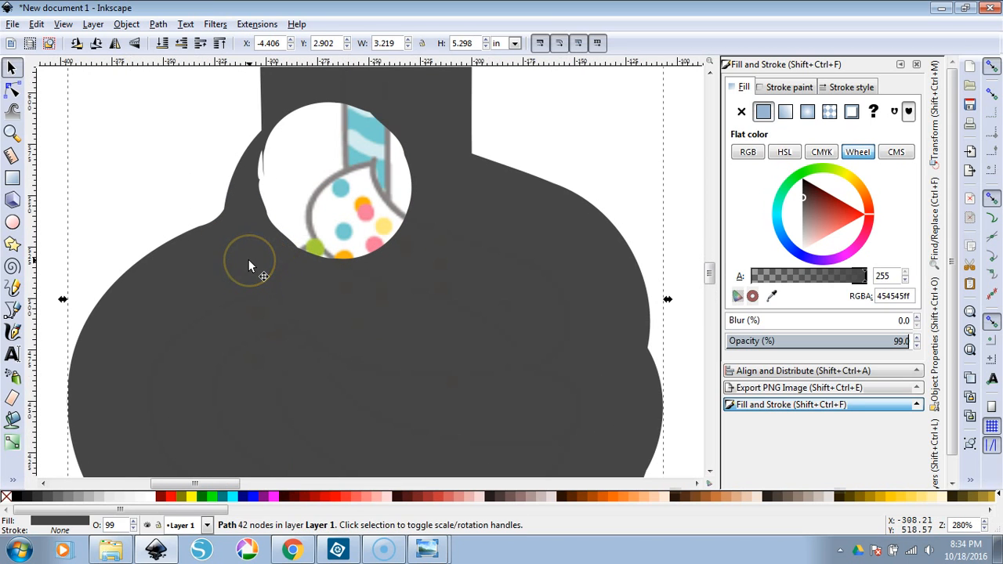
Delete all nodes of the round hole near the candle's base so the silhouette is solid there
key("n")
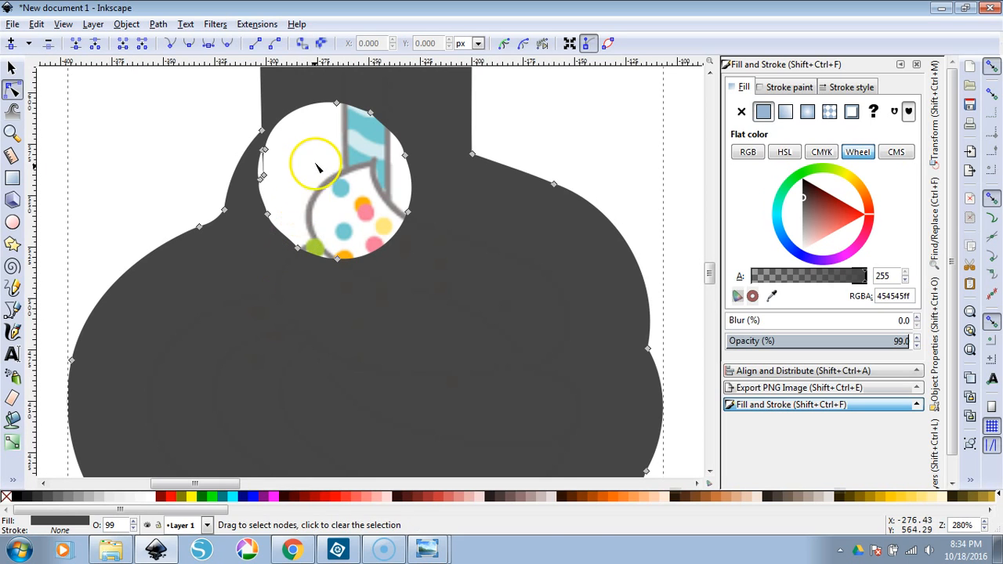
left_click(267, 215)
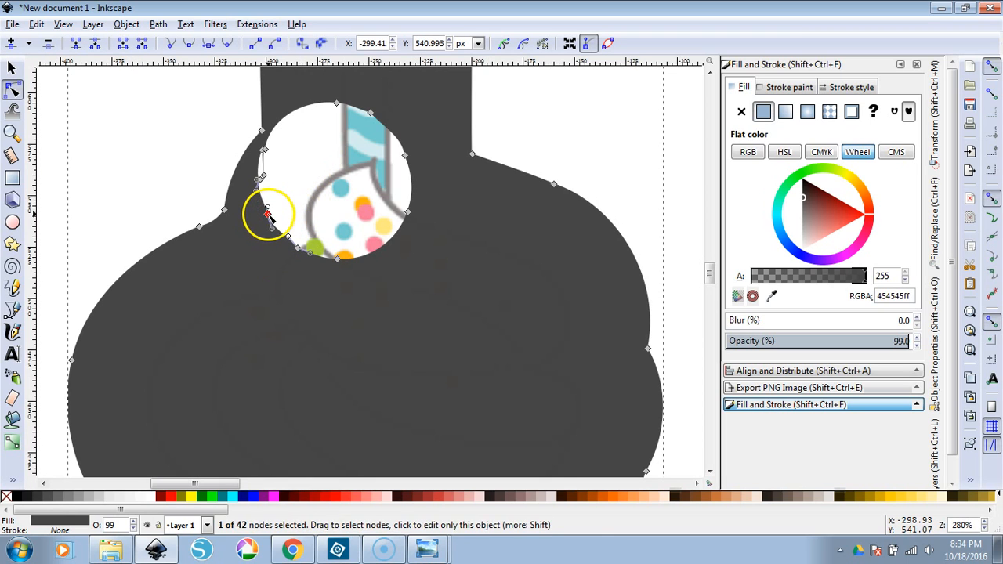
left_click(297, 247)
key("Delete")
left_click(338, 259)
key("Delete")
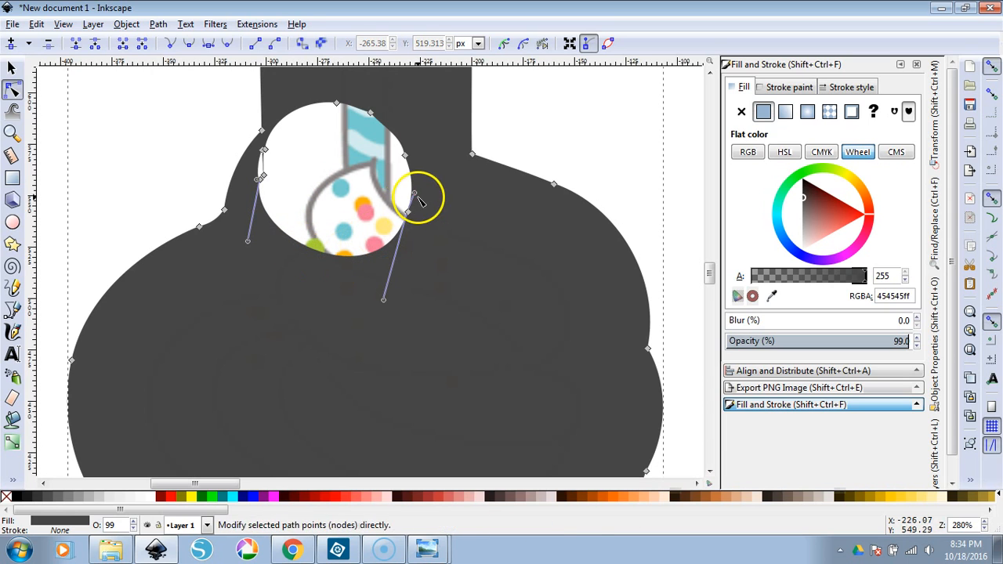
left_click(408, 211)
key("Delete")
left_click(405, 155)
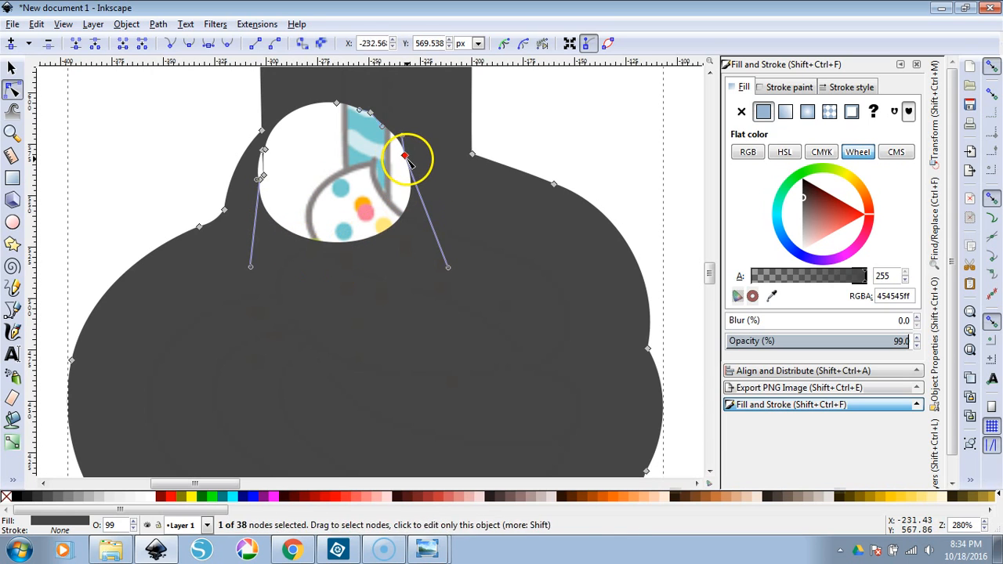
key("Delete")
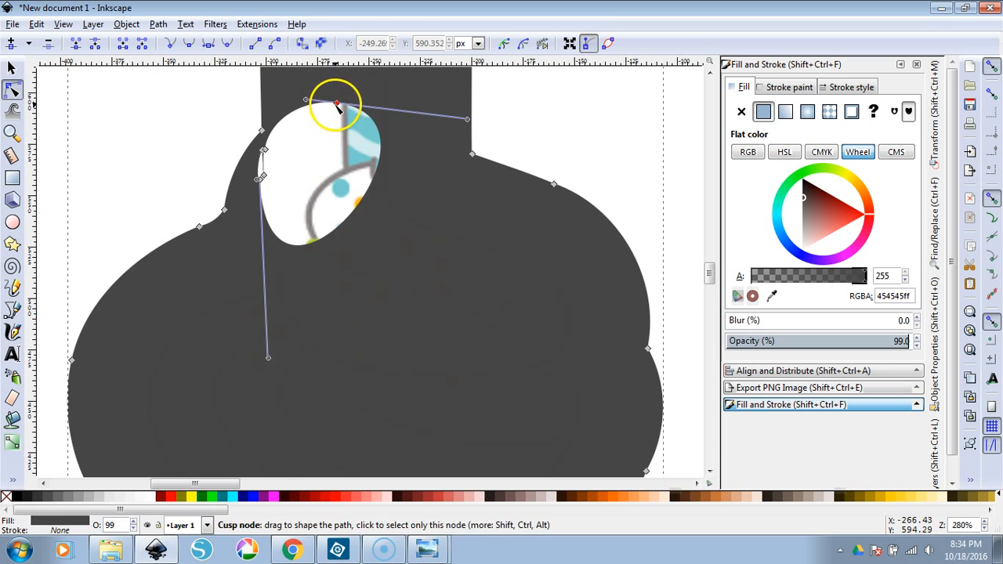
left_click(337, 102)
key("Delete")
left_click(265, 149)
key("Delete")
left_click(264, 149)
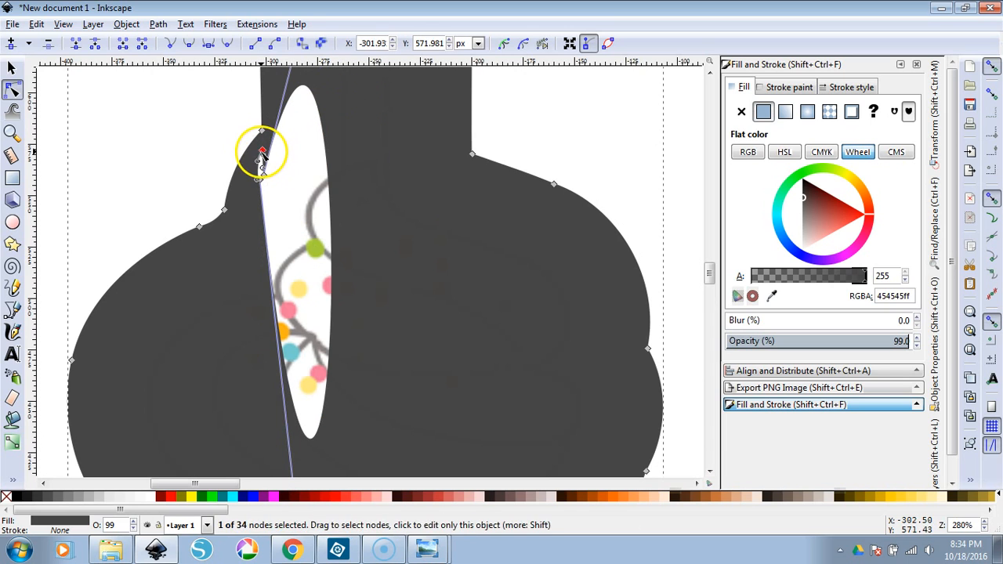
key("Delete")
left_click(262, 180)
key("Delete")
left_click(266, 175)
key("Delete")
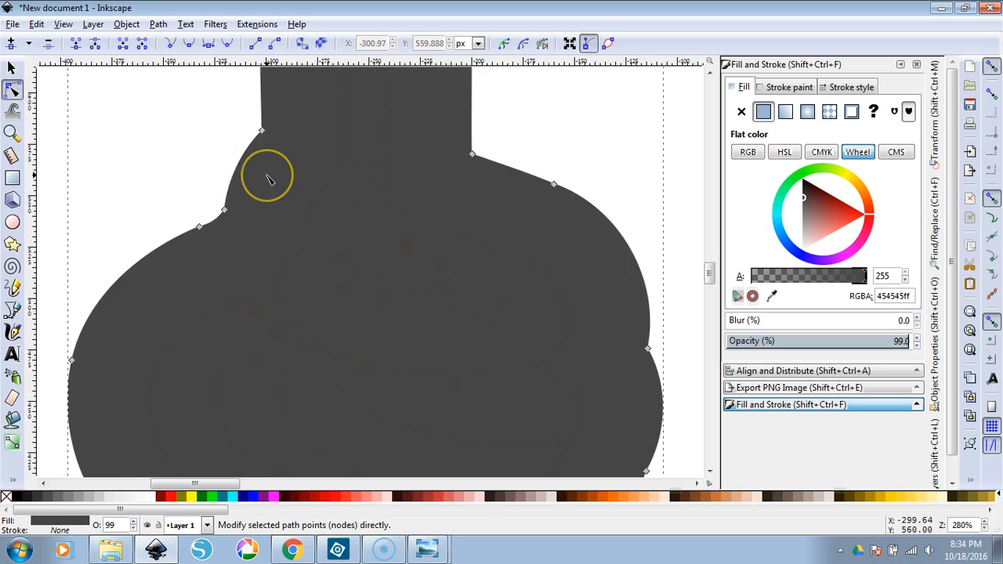
Delete all nodes of the crescent-shaped and half-round openings near the silhouette's bottom so that area is solid
scroll(267, 175, "down", 14)
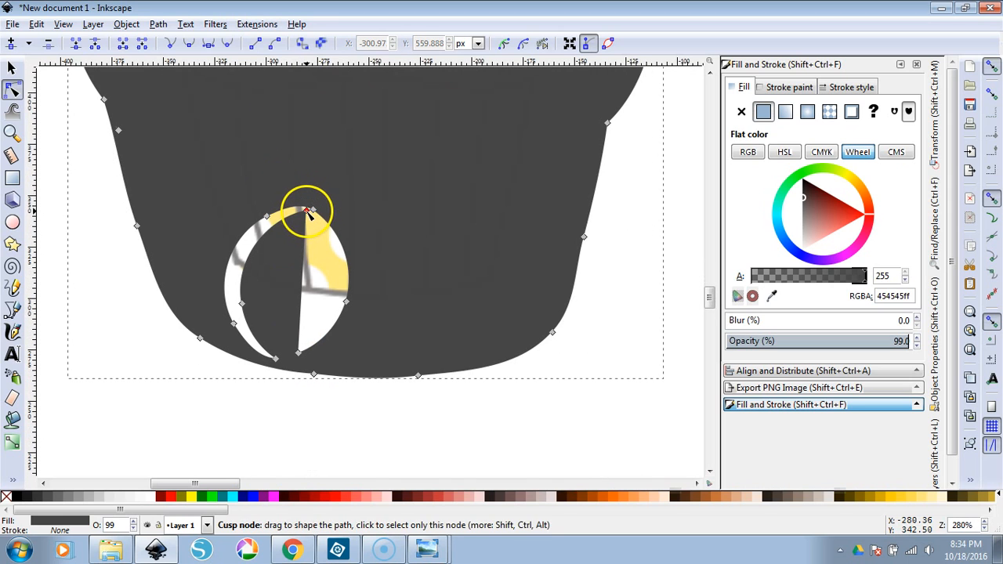
key("Delete")
left_click(267, 217)
left_click_drag(267, 218, 235, 325)
key("Delete")
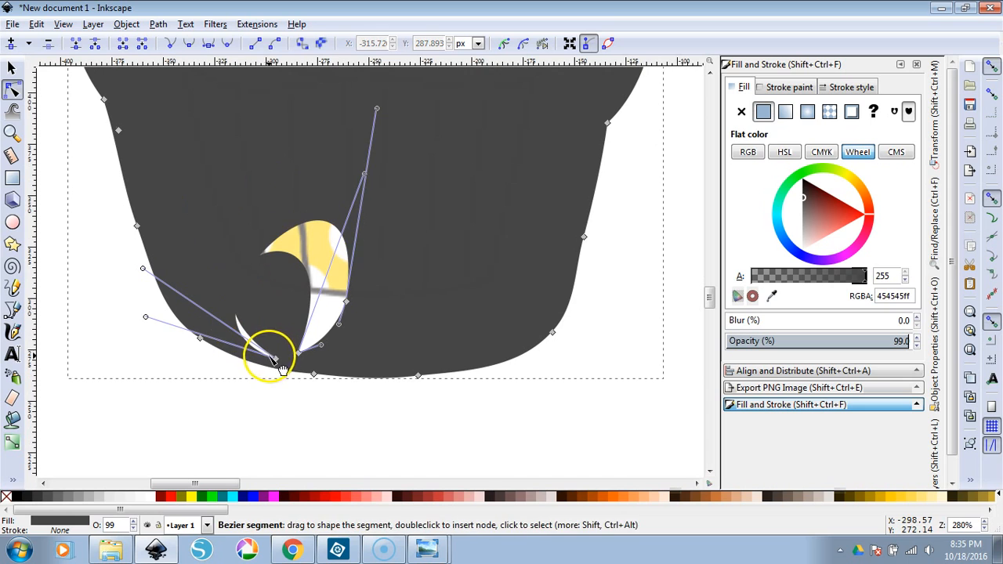
left_click(275, 359)
key("Delete")
key("Delete")
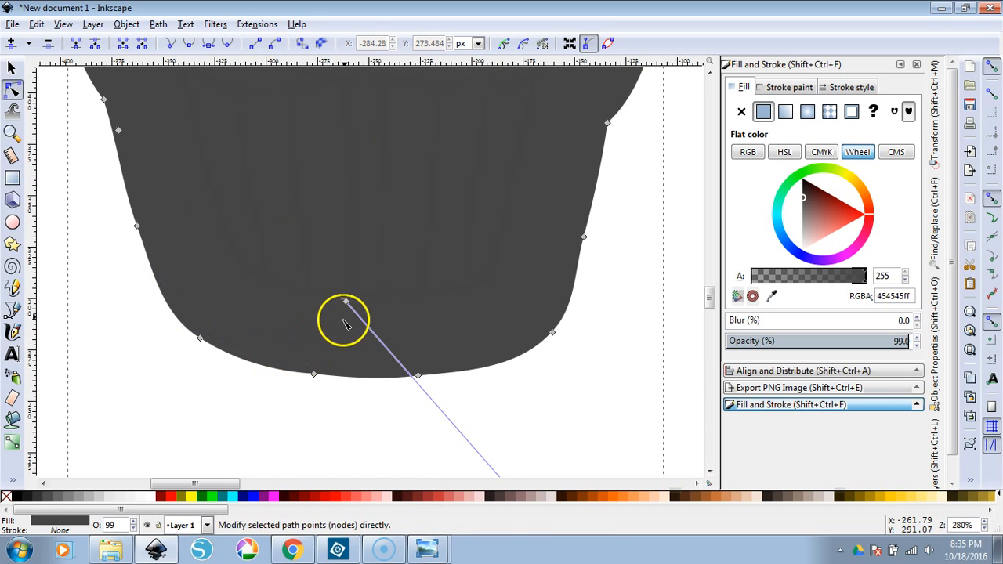
key("Delete")
scroll(330, 297, "down", 2)
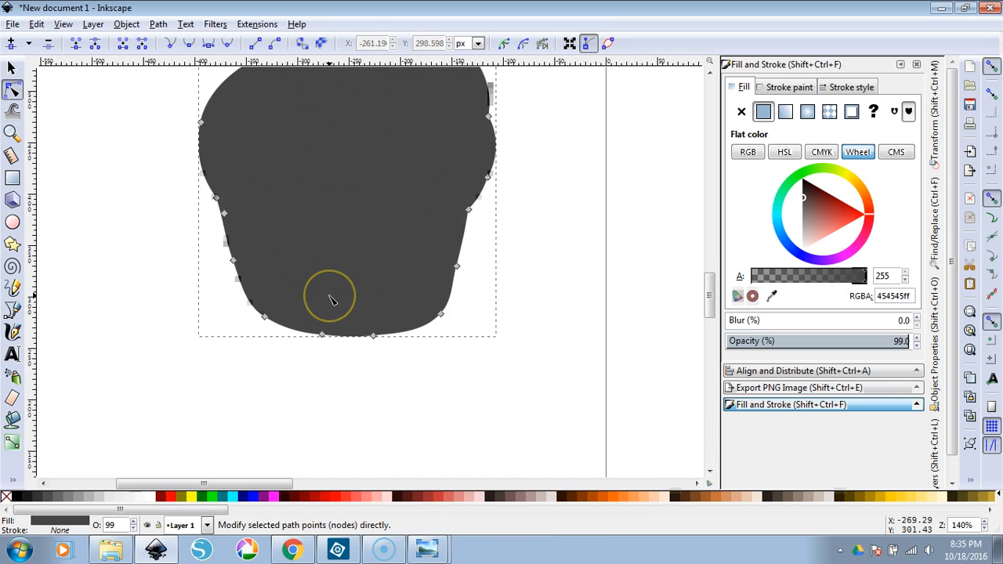
left_click(341, 265)
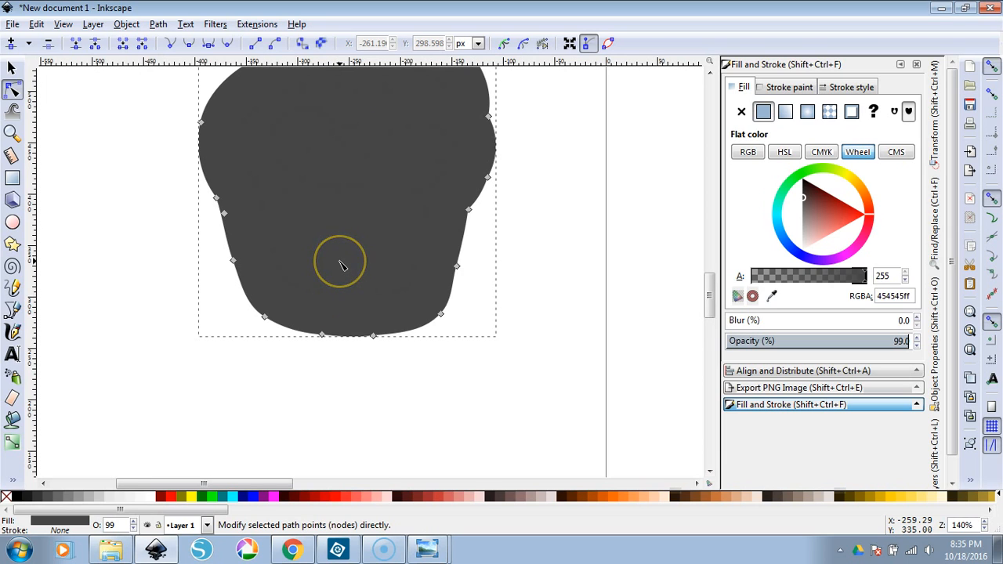
Select the whole dark silhouette and set its opacity to 100%
scroll(341, 265, "down", 2)
scroll(340, 265, "up", 3)
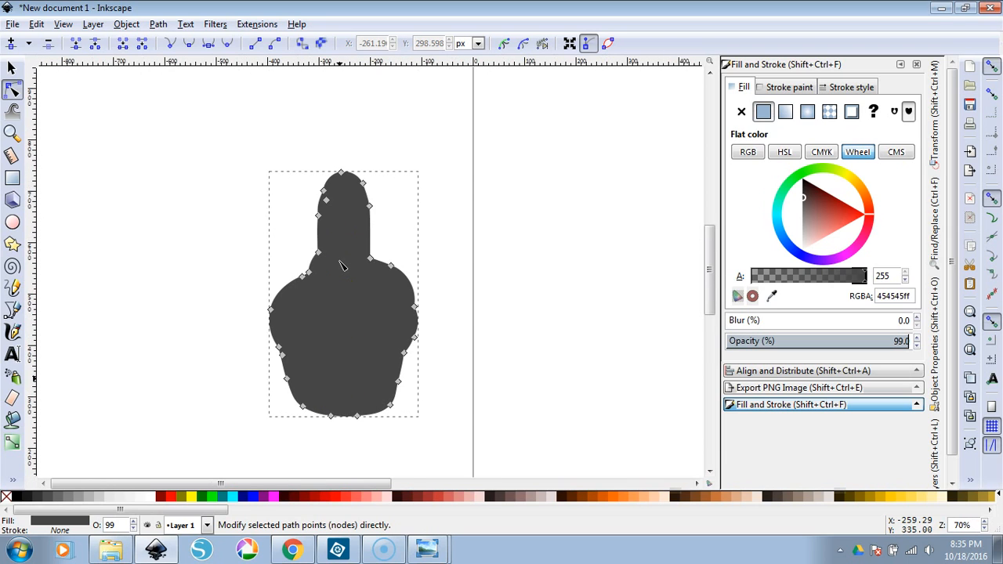
left_click(11, 67)
left_click(302, 287)
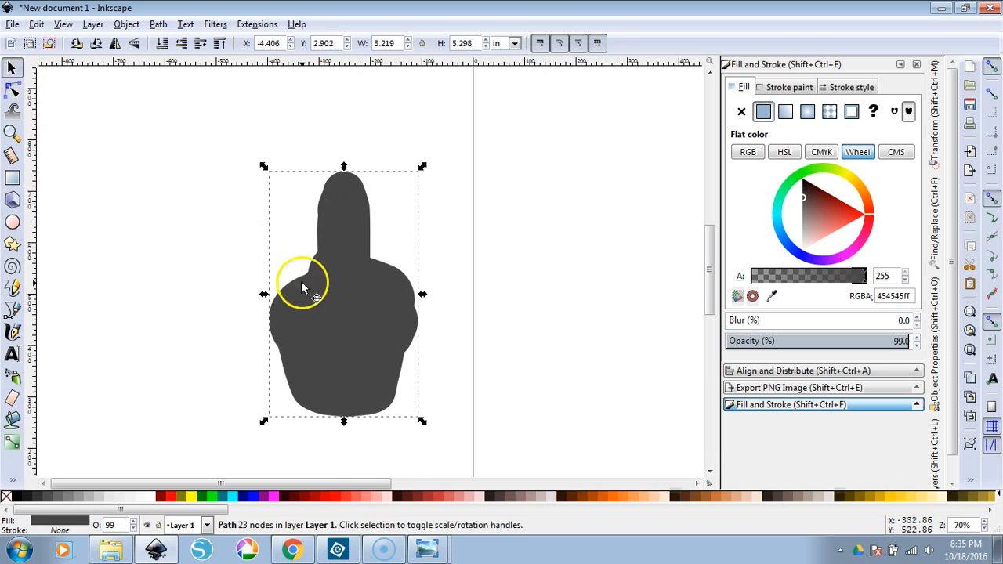
left_click(328, 318)
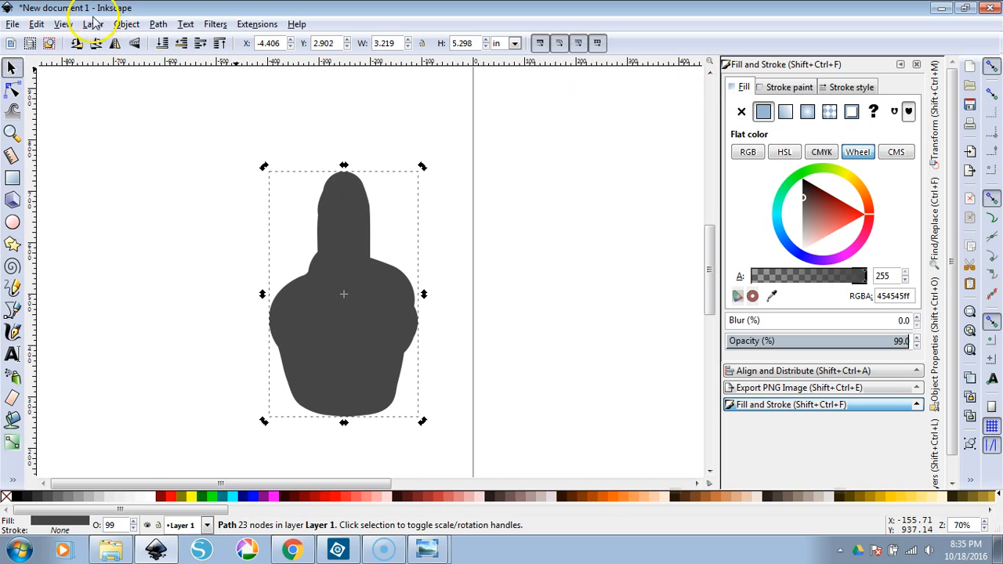
left_click(66, 28)
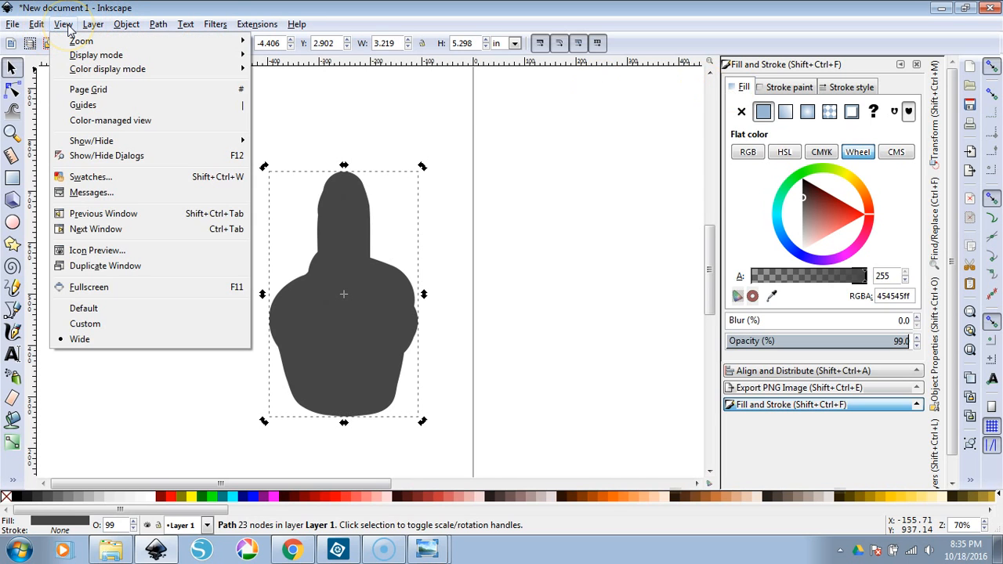
left_click(127, 24)
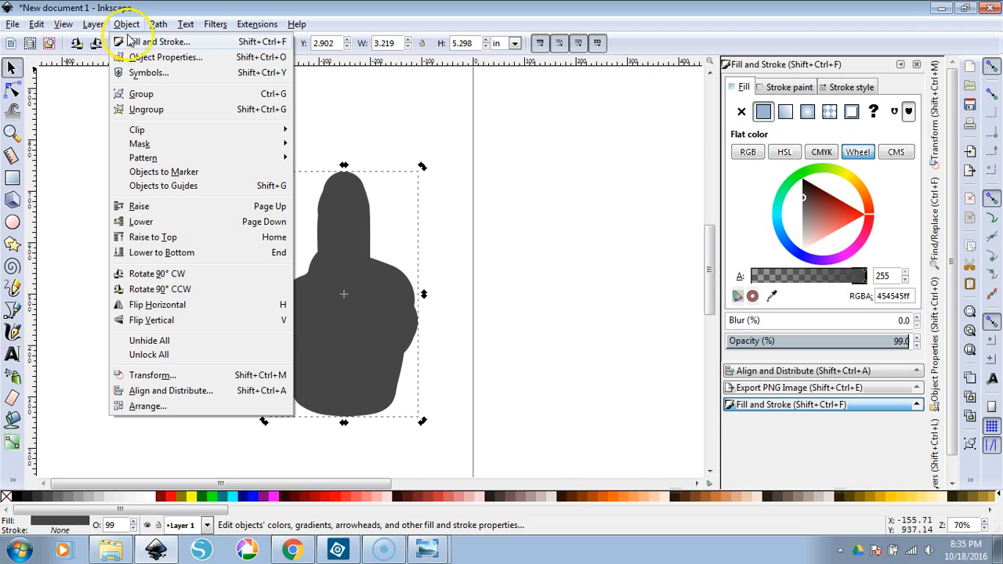
left_click(133, 43)
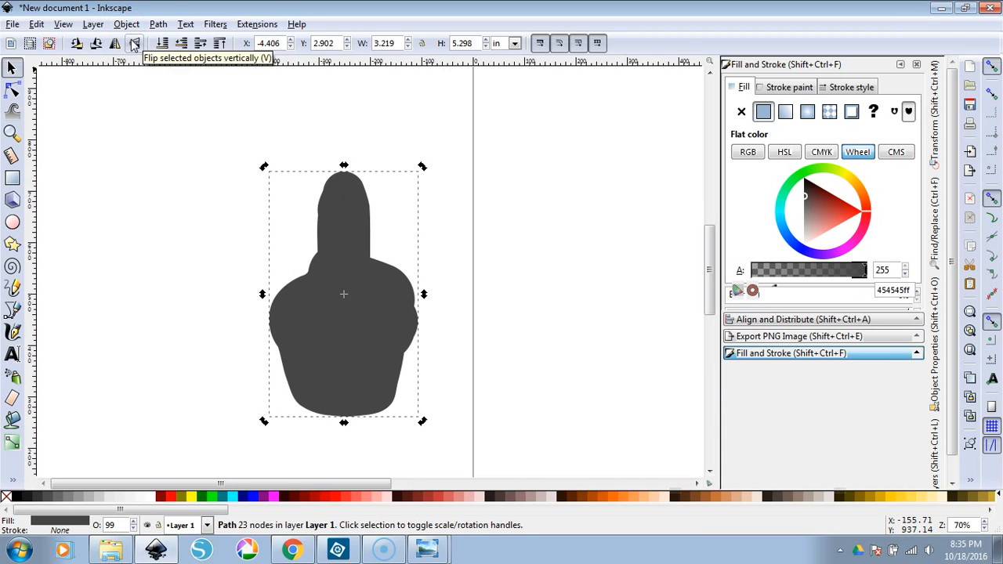
left_click(872, 314)
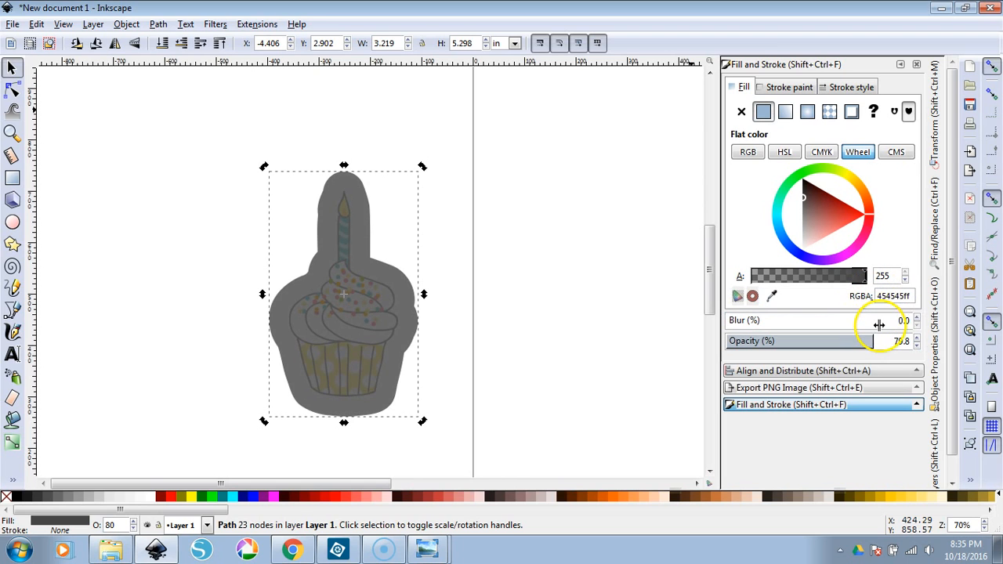
left_click_drag(884, 343, 964, 342)
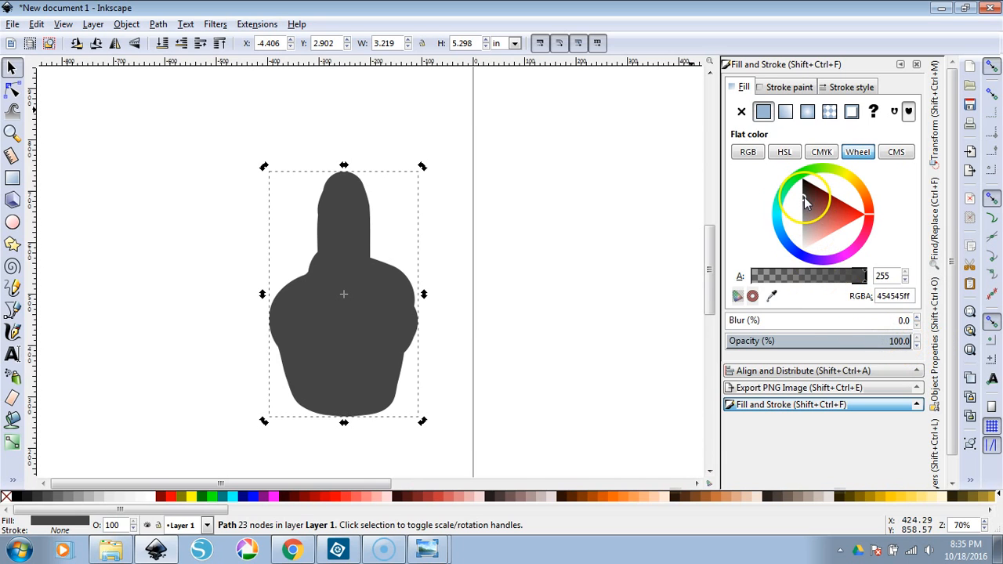
Fill the silhouette with white (ffffffff) and lower it to the bottom, behind the cupcake image
mouse_move(803, 196)
left_mouse_down()
mouse_move(804, 249)
mouse_move(821, 204)
mouse_move(796, 264)
left_mouse_up()
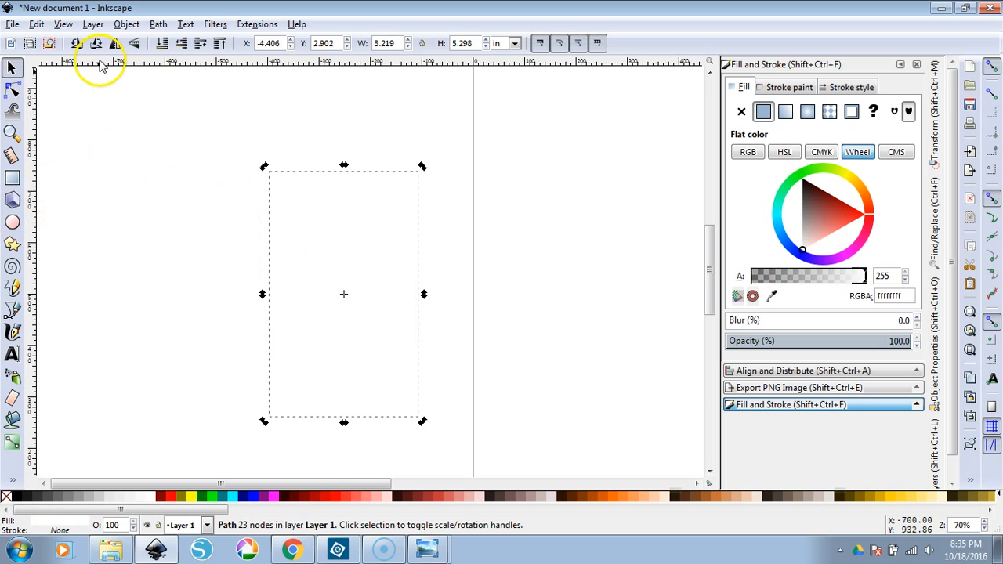
left_click(162, 44)
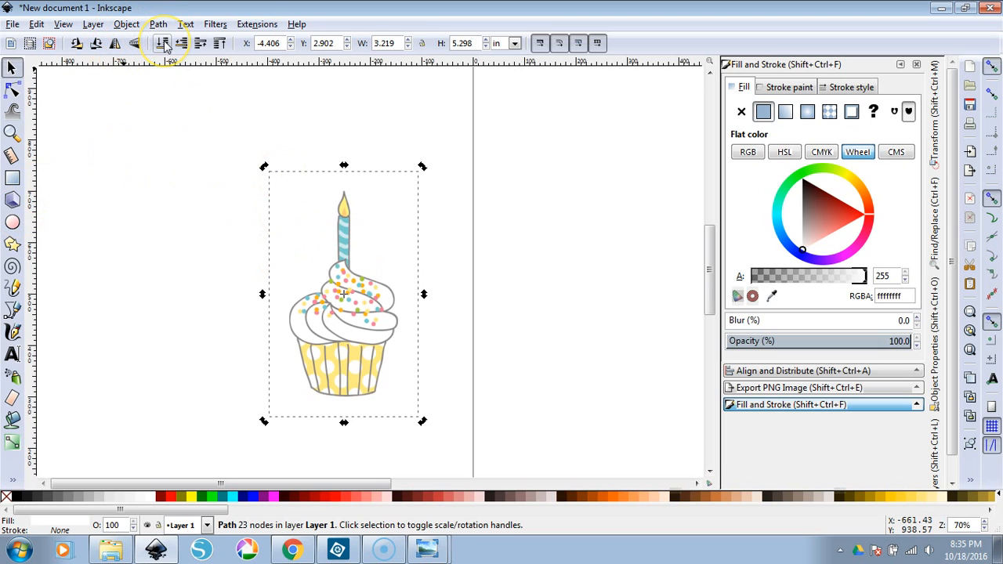
Draw a rectangle about 374 by 599 px to the right of the cupcake and fill it with dusty red (b36e6eff)
left_click(13, 178)
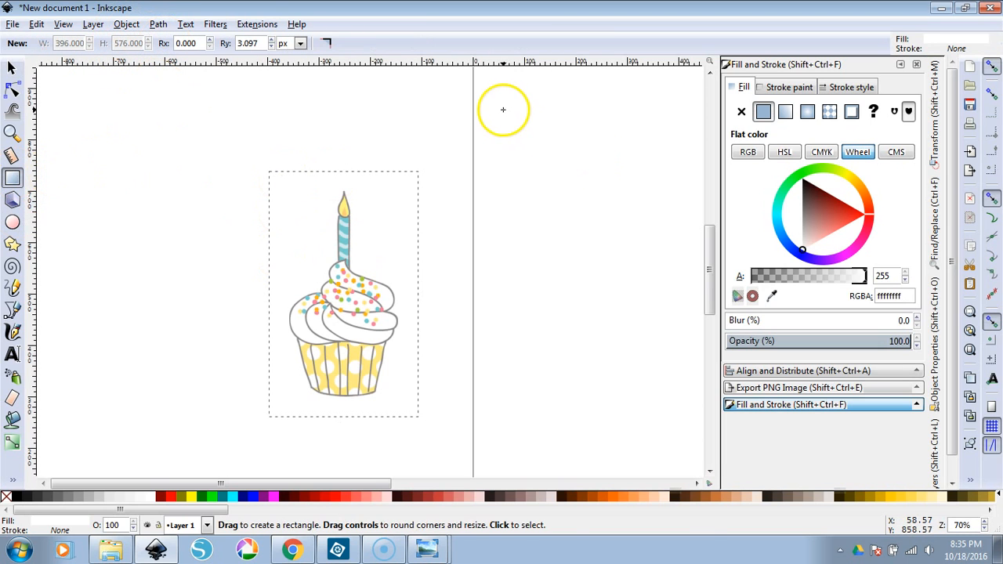
left_click_drag(774, 412, 694, 417)
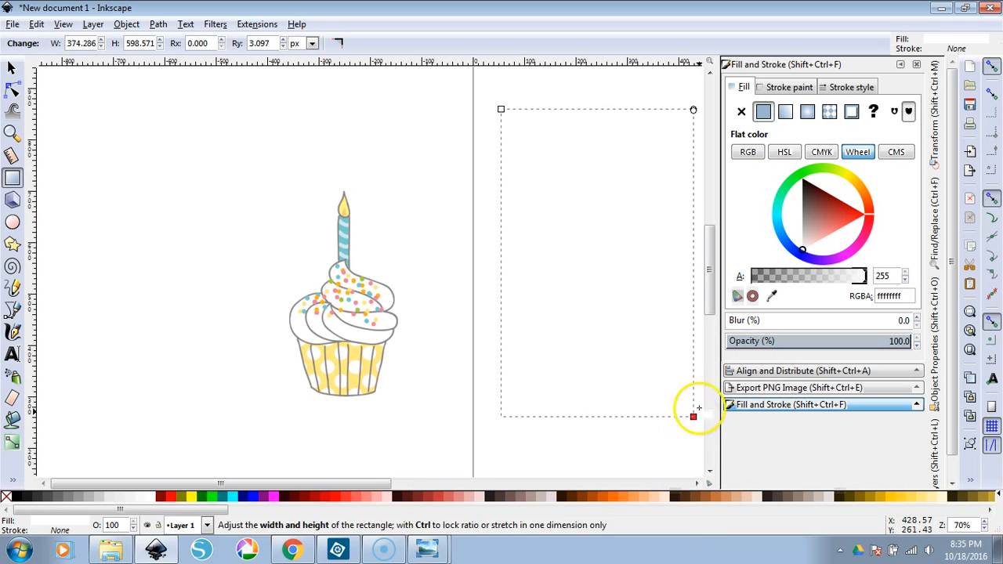
left_click(820, 221)
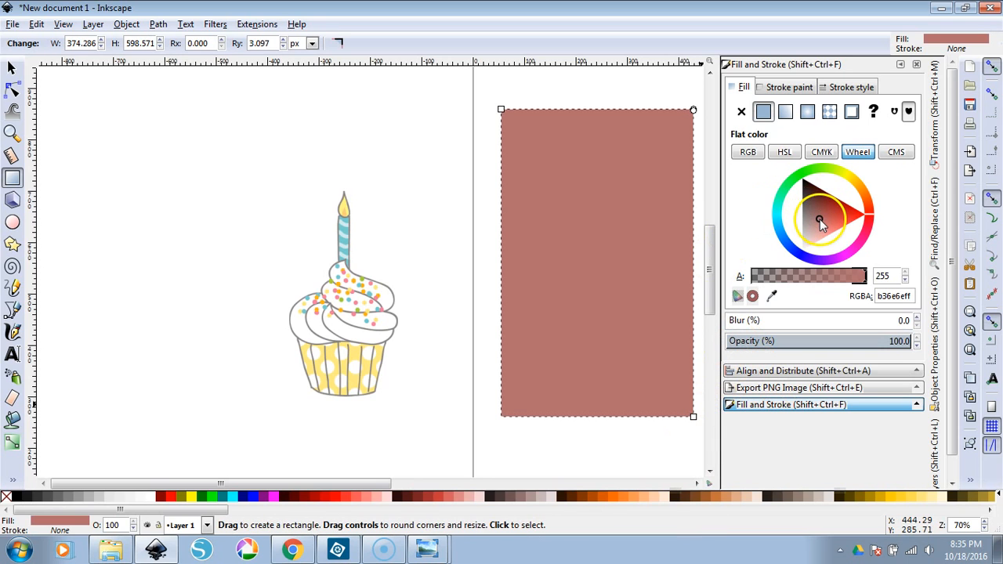
Move the cupcake image and its white silhouette together onto the red rectangle and raise them to the top
left_click(13, 68)
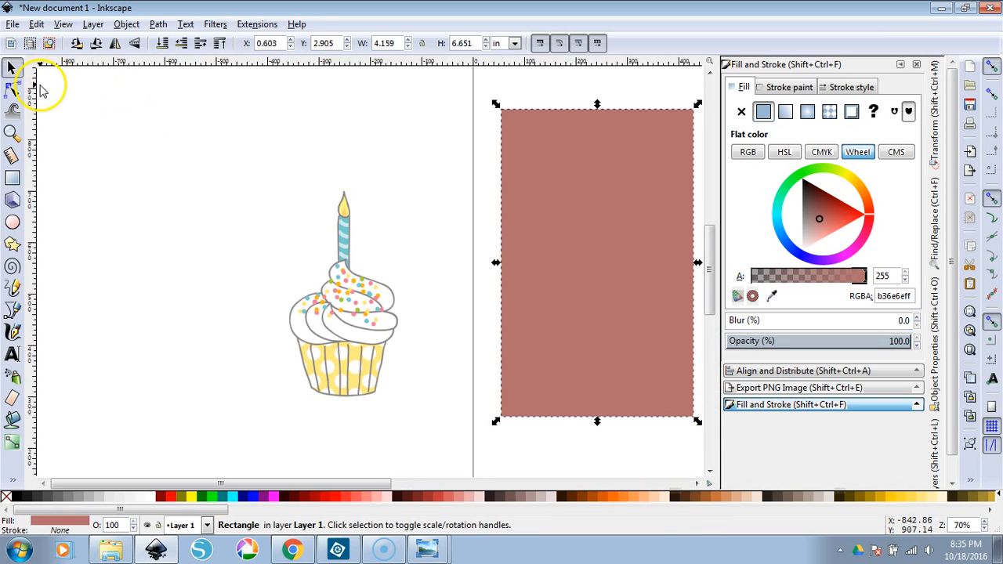
mouse_move(178, 108)
left_mouse_down()
mouse_move(363, 313)
mouse_move(425, 435)
mouse_move(459, 477)
left_mouse_up()
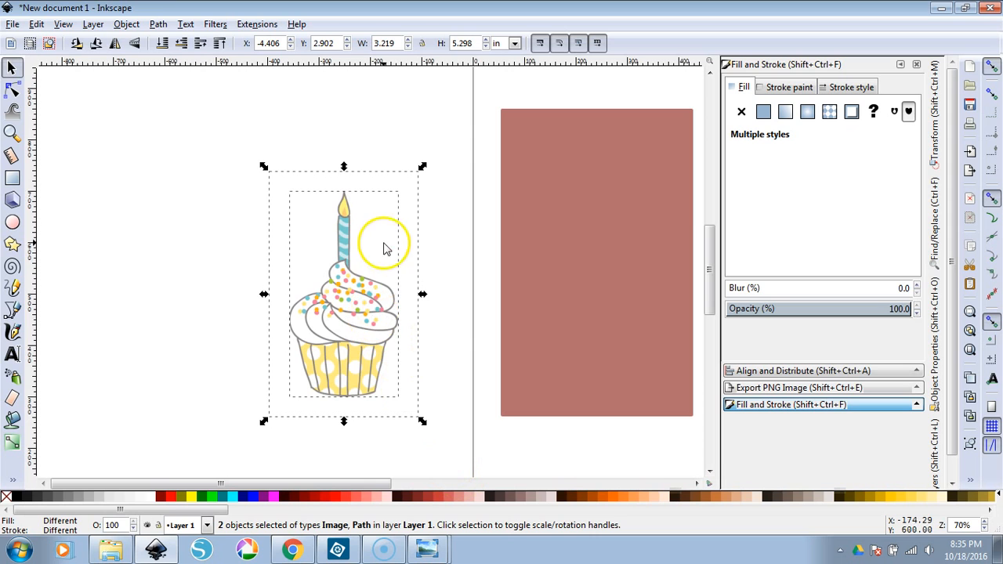
left_click_drag(351, 322, 614, 298)
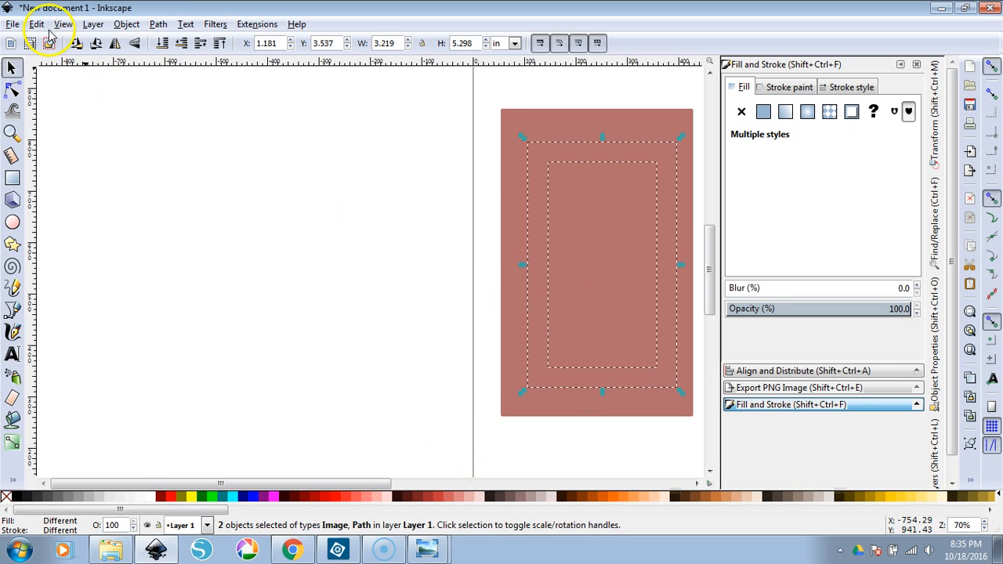
left_click(219, 43)
left_click_drag(341, 482, 407, 483)
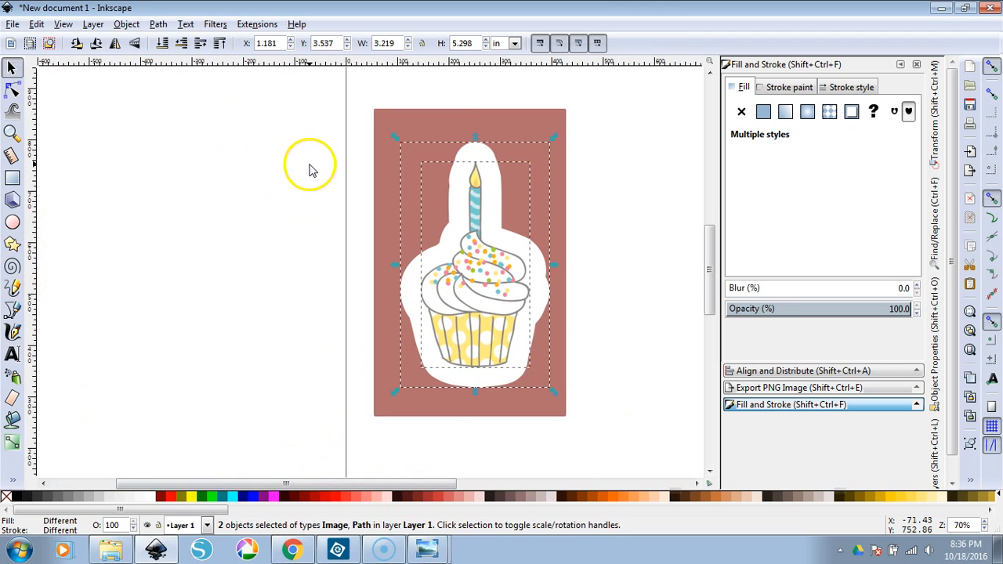
Move the cupcake and silhouette off the red rectangle to the left of the page and group them
left_click_drag(465, 298, 174, 284)
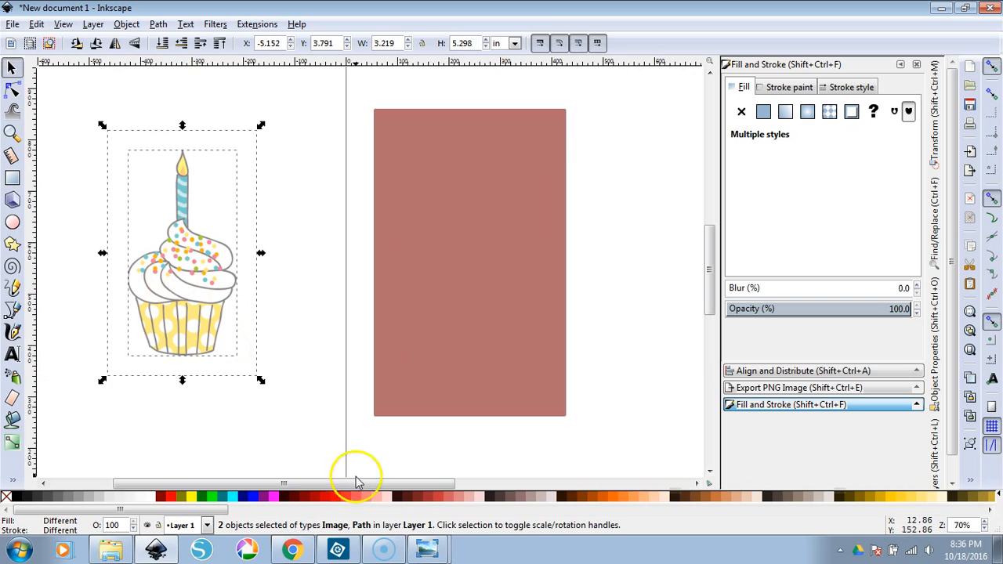
left_click_drag(361, 490, 330, 490)
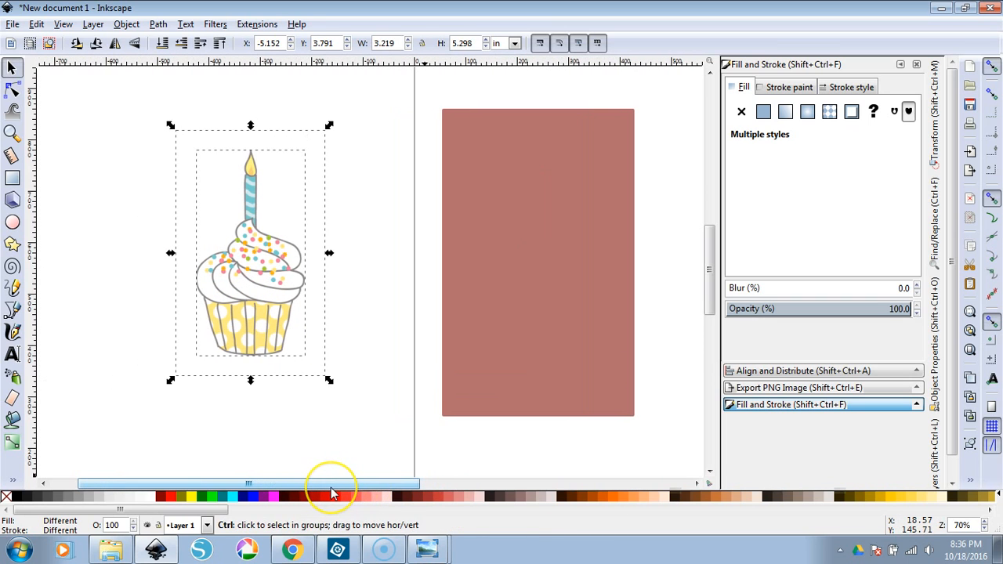
key("ctrl+g")
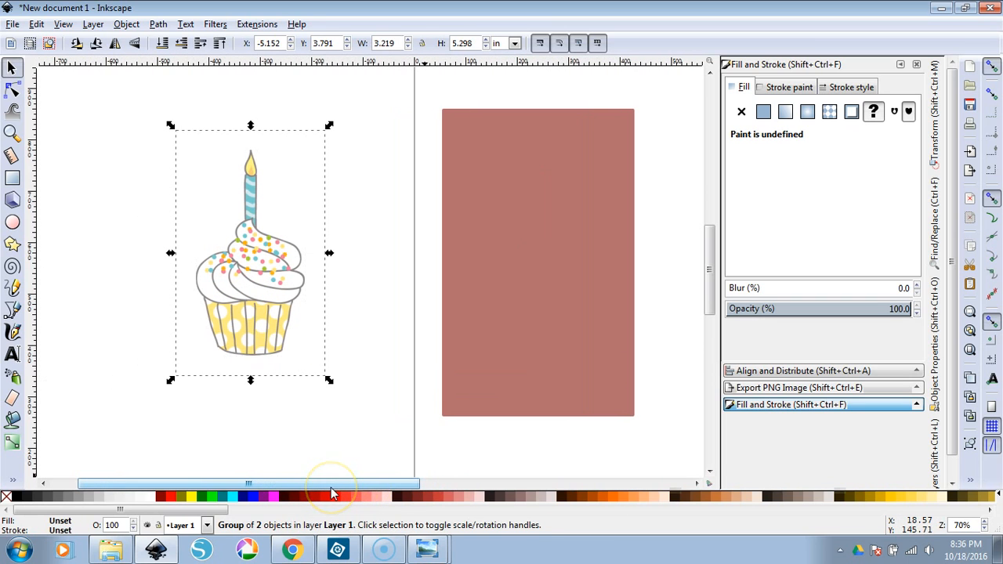
left_click(328, 416)
left_click_drag(107, 90, 410, 455)
right_click(261, 283)
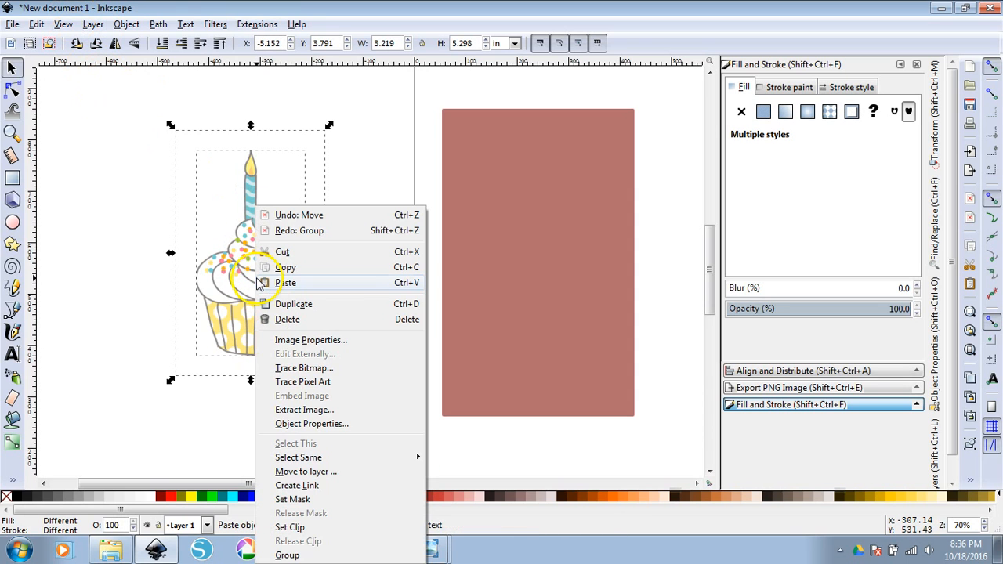
left_click(322, 553)
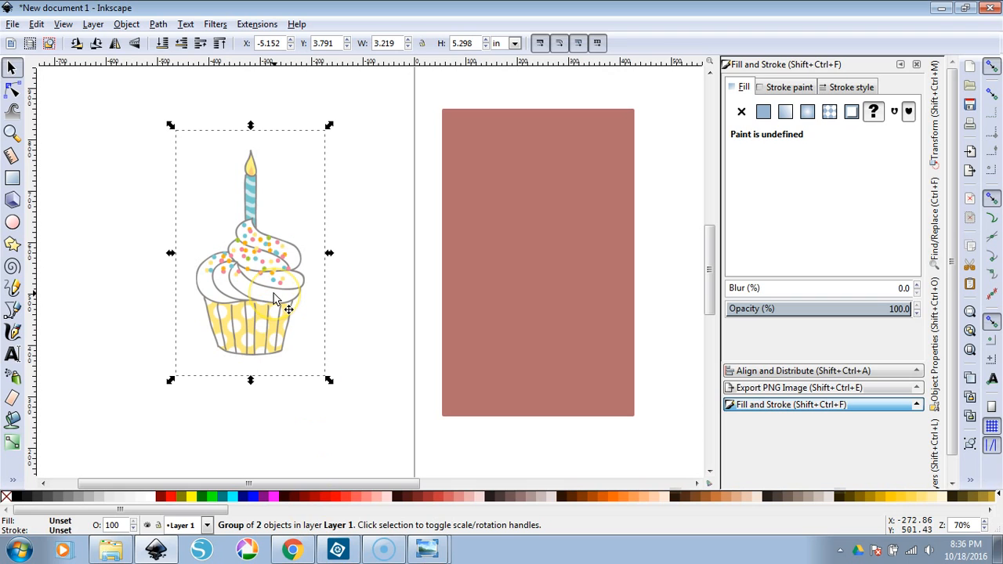
Open the PNG image export settings and use the selection as the export area
left_click(12, 24)
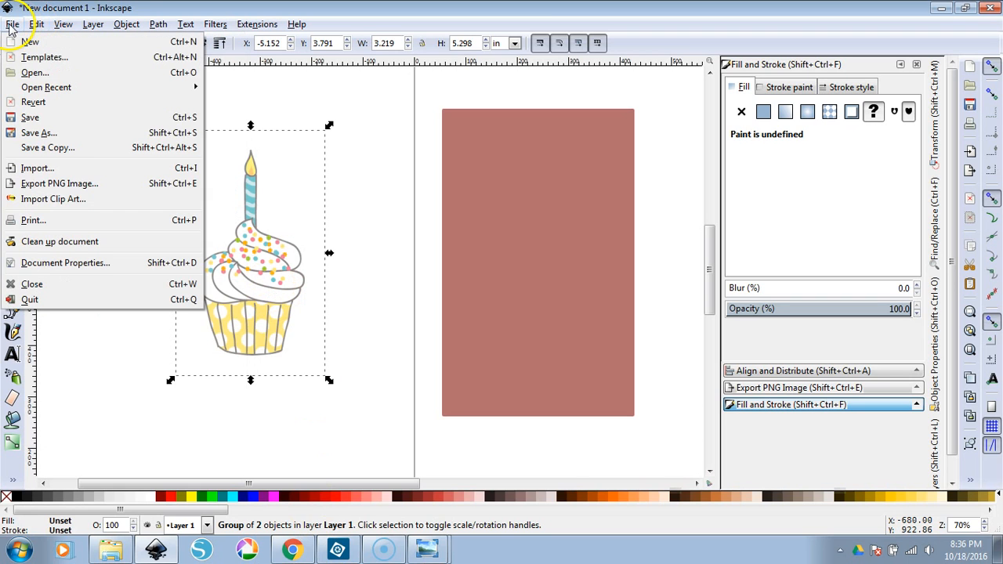
left_click(67, 189)
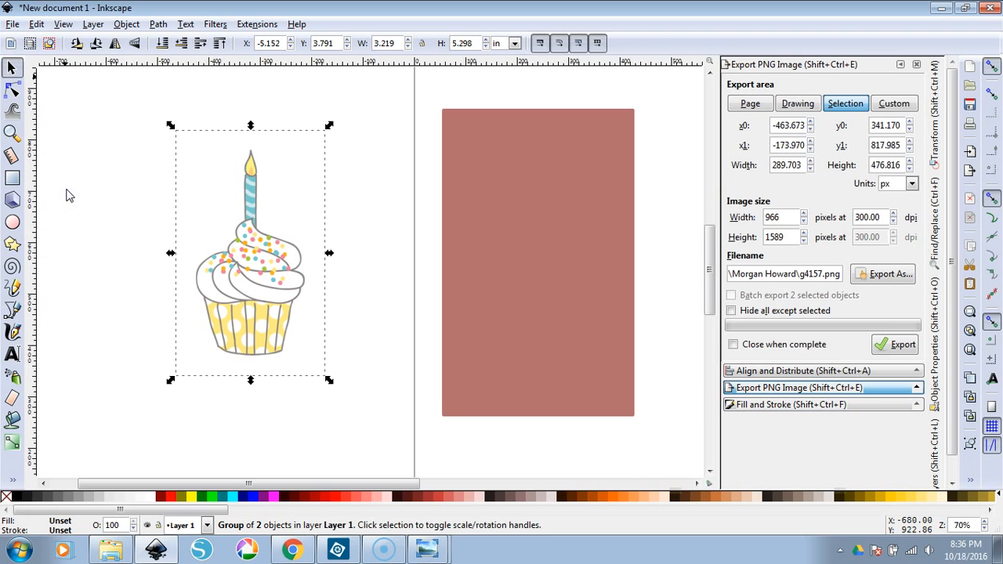
left_click(844, 108)
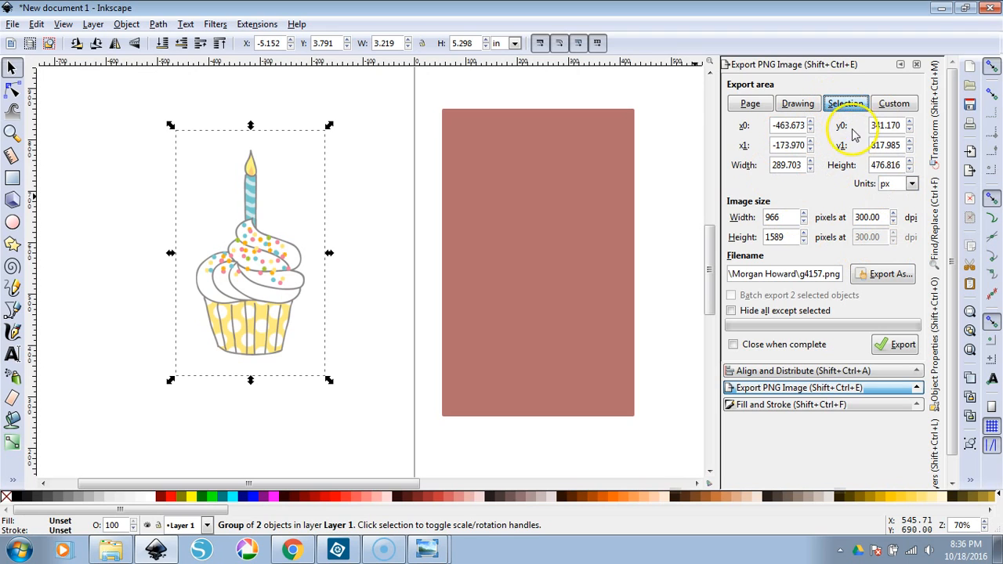
Export the grouped cupcake as a PNG named "cupcake upload" in the Desktop's cupcake project folder
left_click(886, 275)
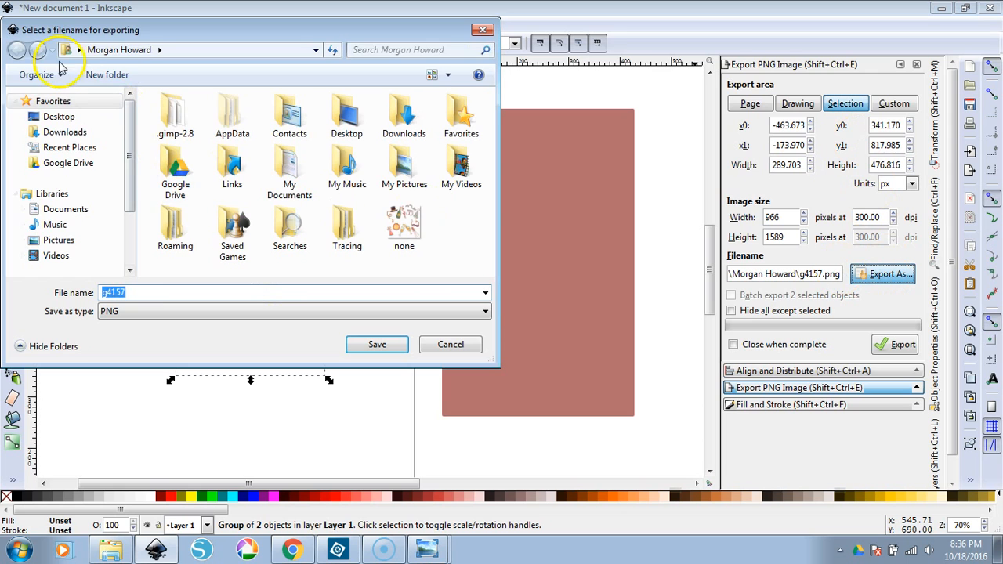
left_click(59, 116)
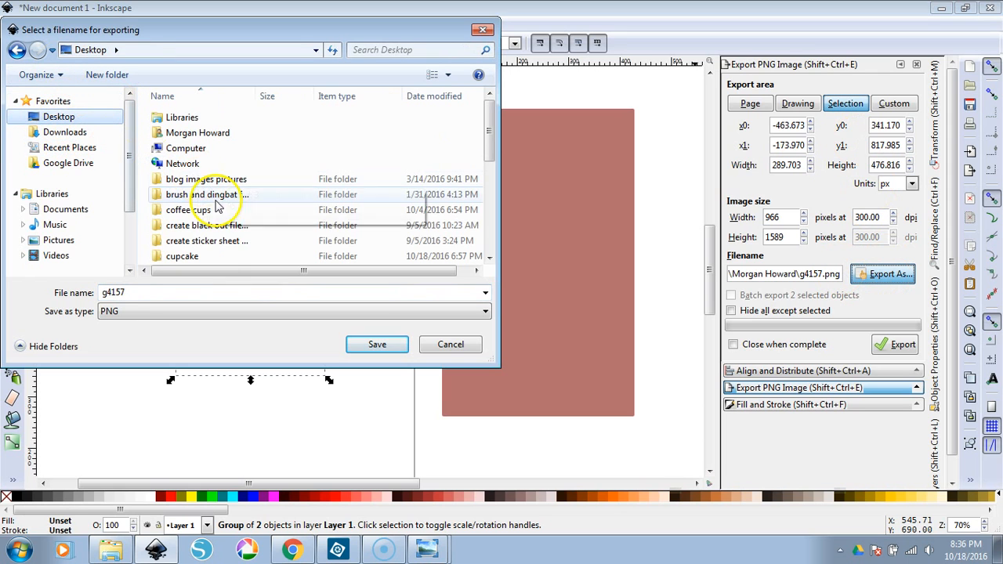
scroll(224, 244, "down", 1)
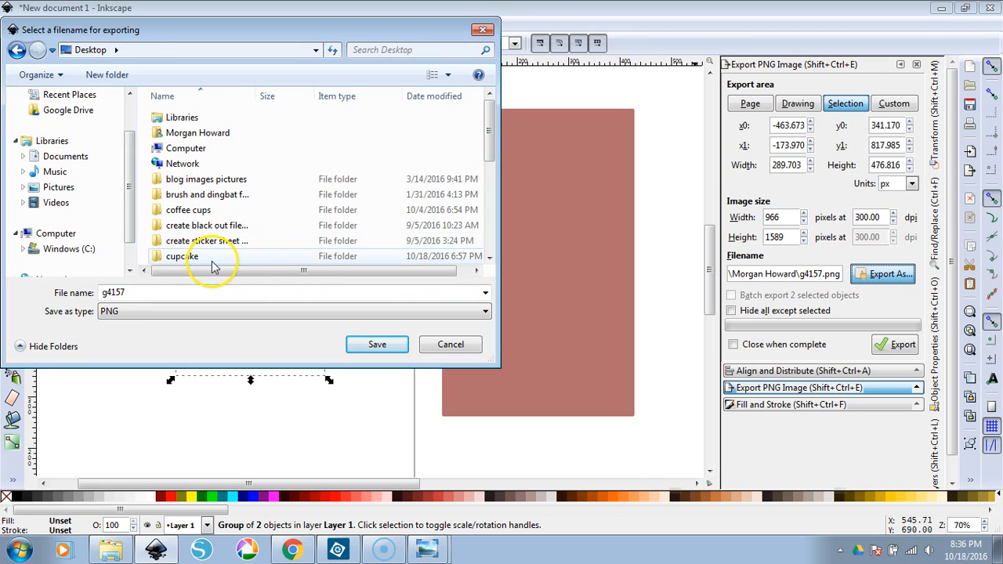
left_click(489, 256)
double_click(235, 254)
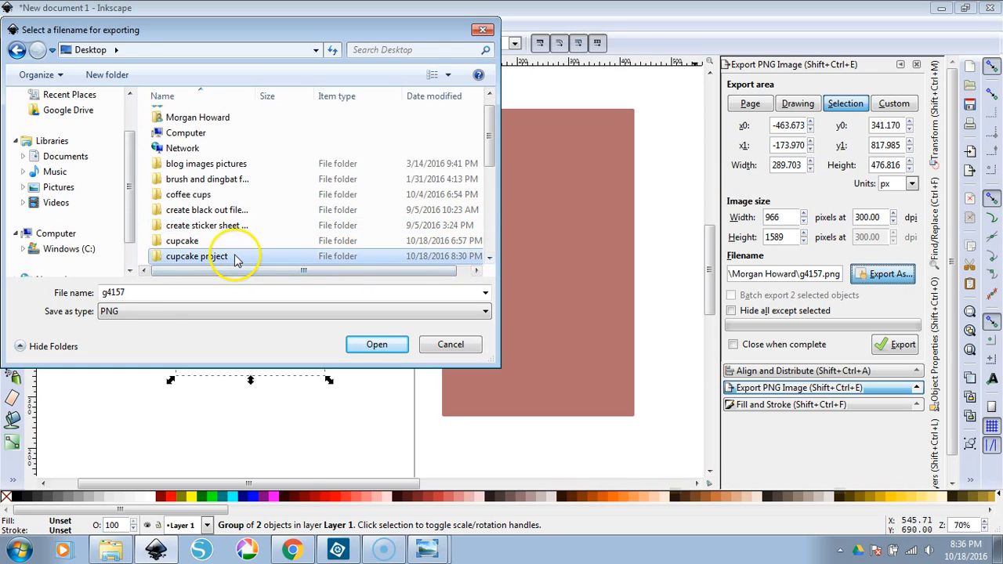
double_click(152, 293)
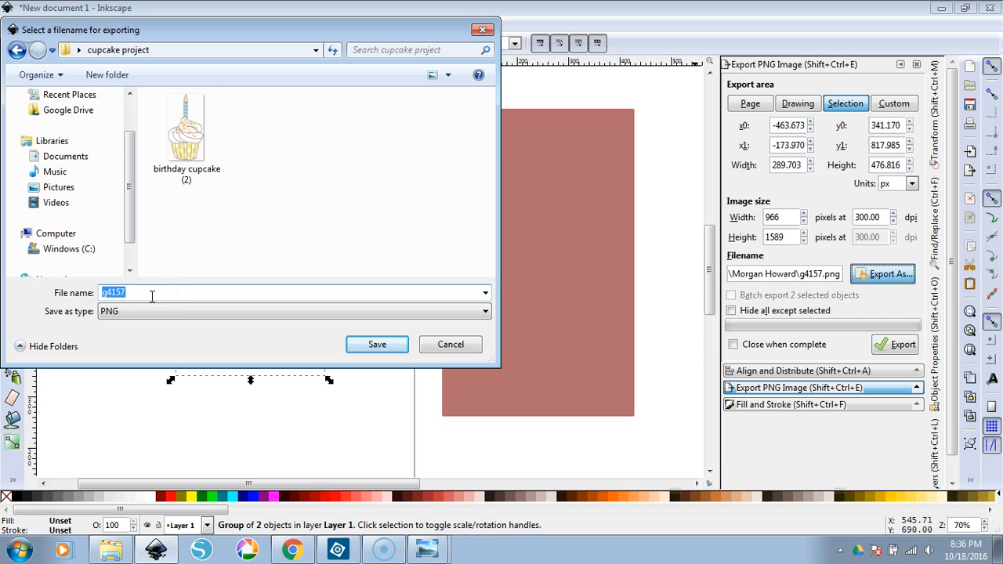
type("cupcake upload")
key("Return")
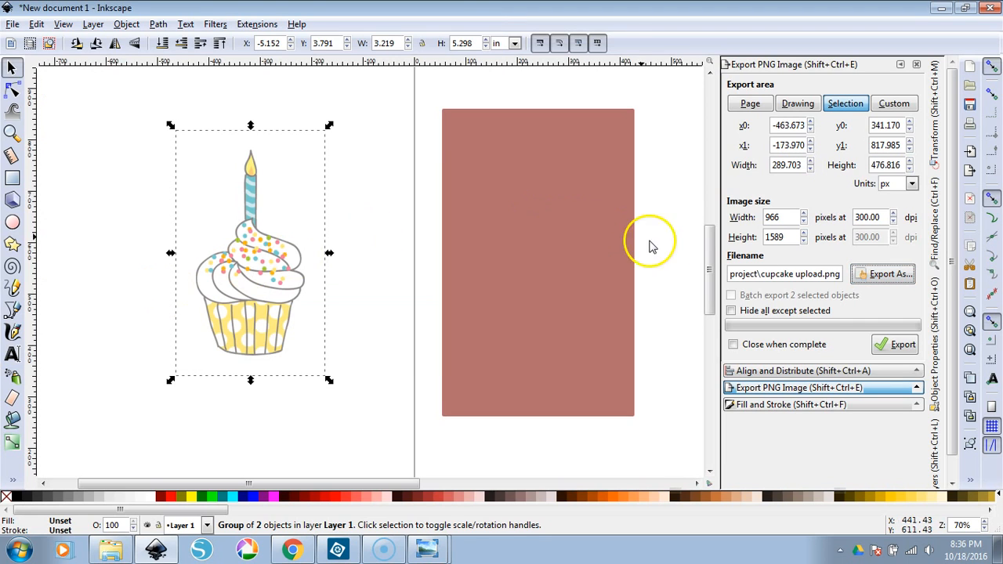
left_click(903, 345)
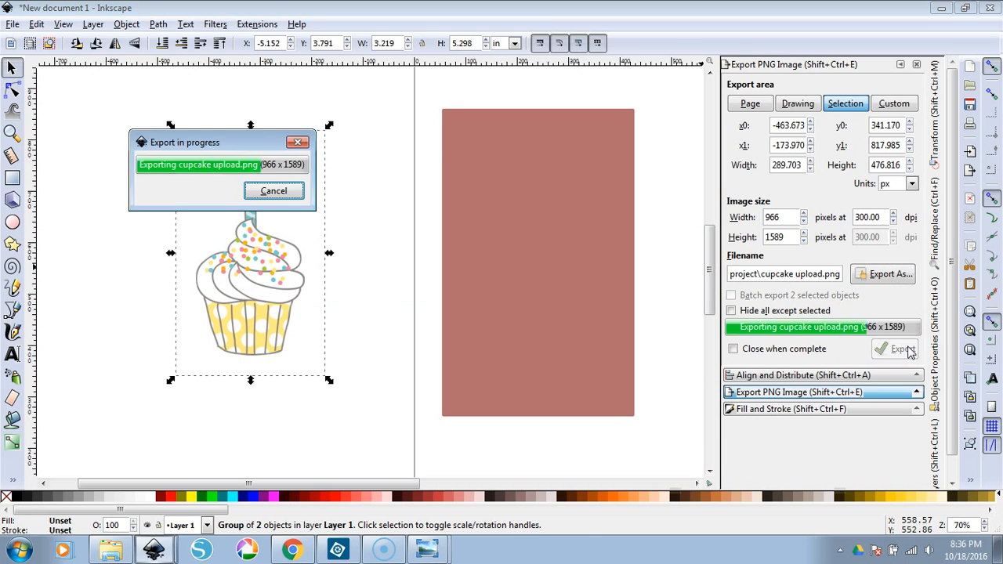
Switch to the cupcake project folder, view the exported cupcake upload image in Windows Photo Viewer, and minimize the viewer
left_click(110, 551)
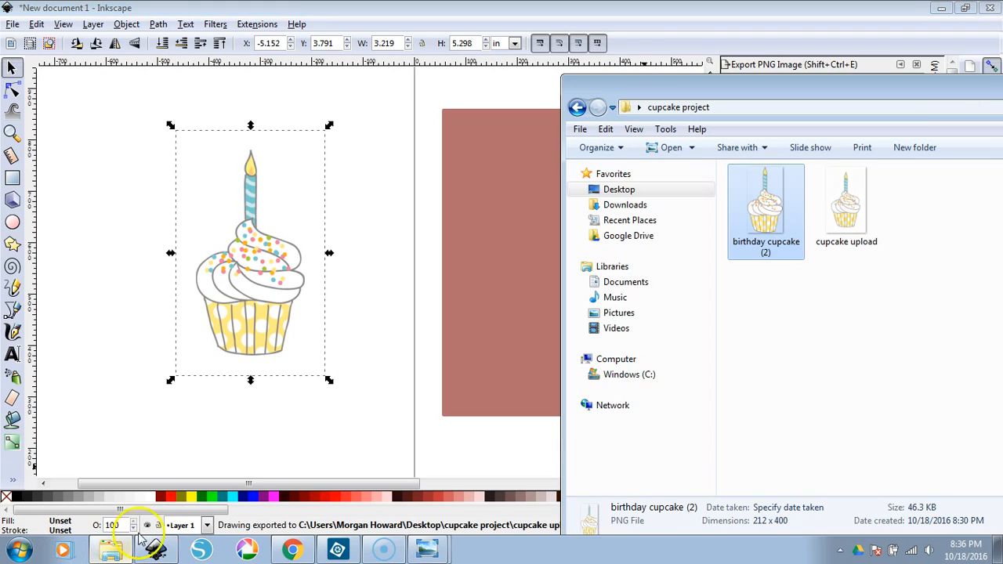
double_click(862, 222)
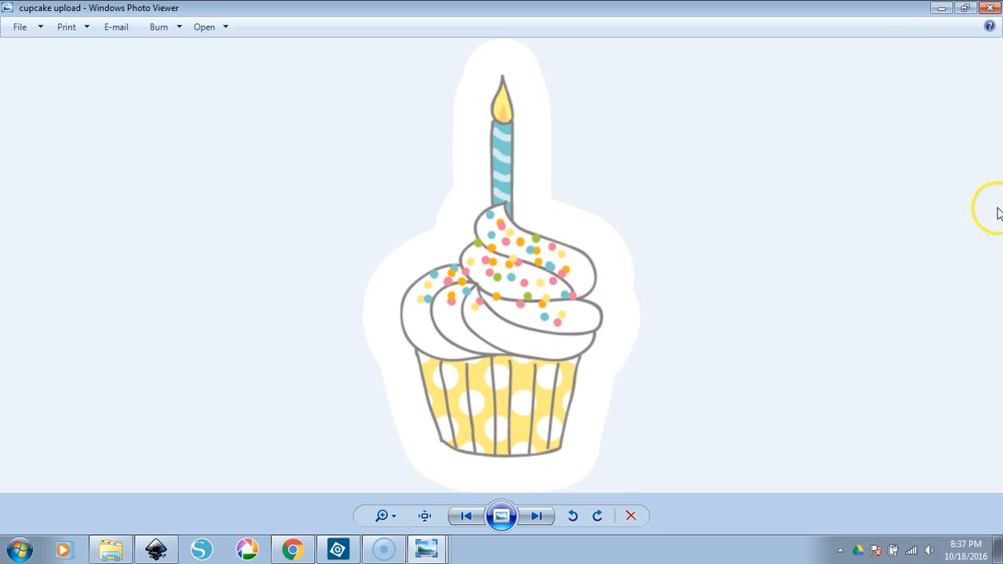
left_click(939, 16)
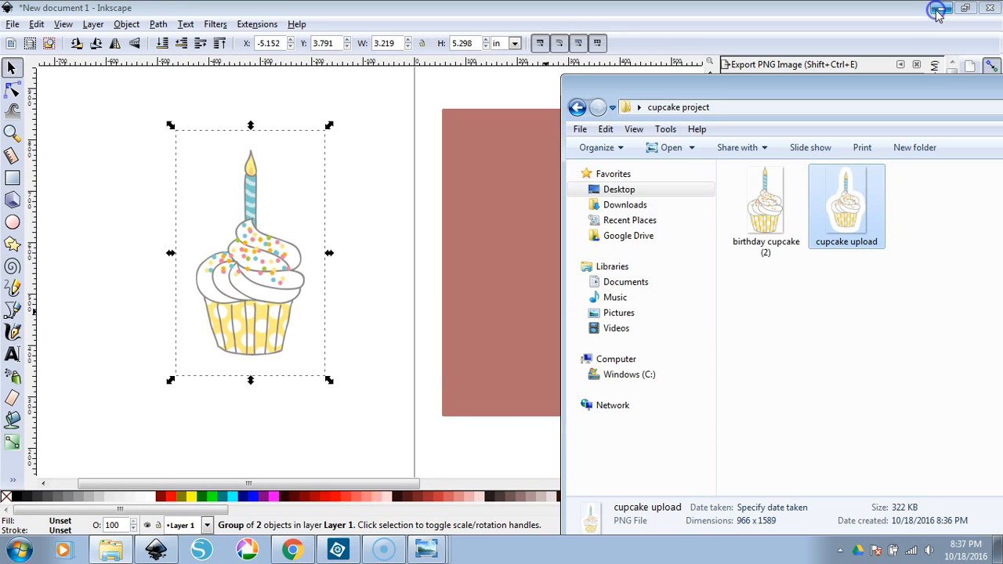
Return to Inkscape and move the grouped cupcake and silhouette back onto the red rectangle
left_click(386, 366)
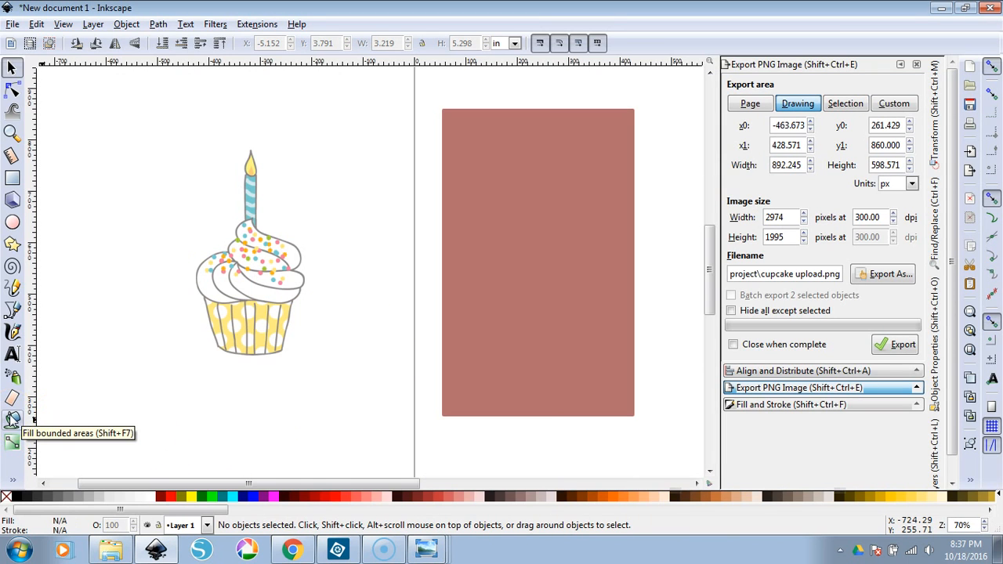
left_click_drag(255, 284, 549, 296)
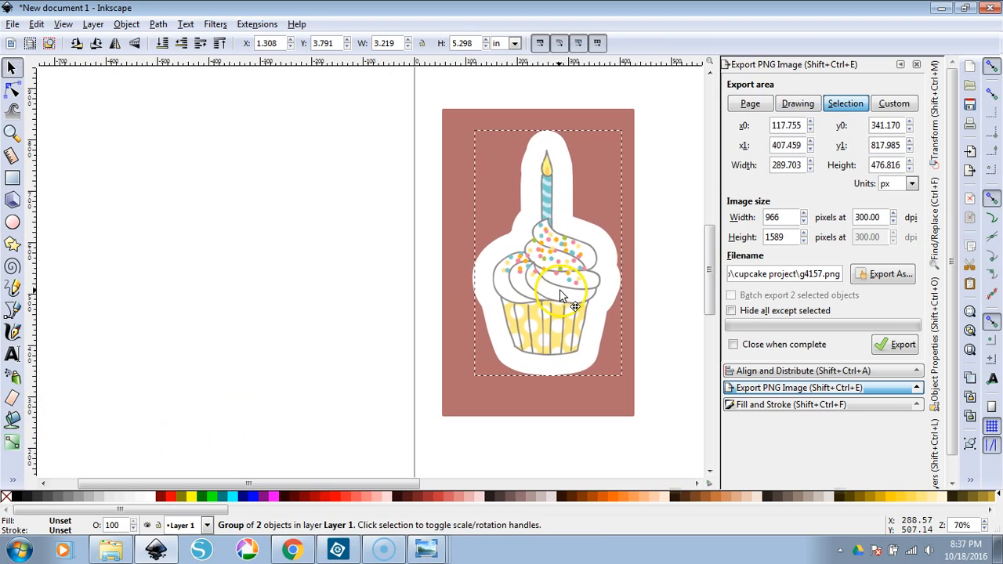
Switch to the Pixlr website in Chrome and launch the Pixlr Editor web app
left_click(943, 9)
left_click(500, 26)
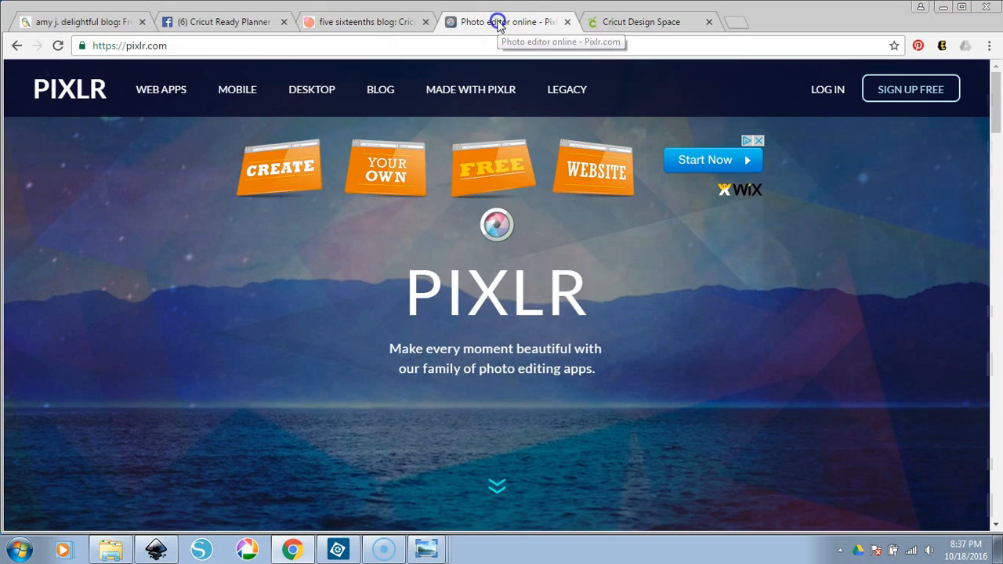
scroll(535, 392, "down", 1)
scroll(535, 389, "down", 3)
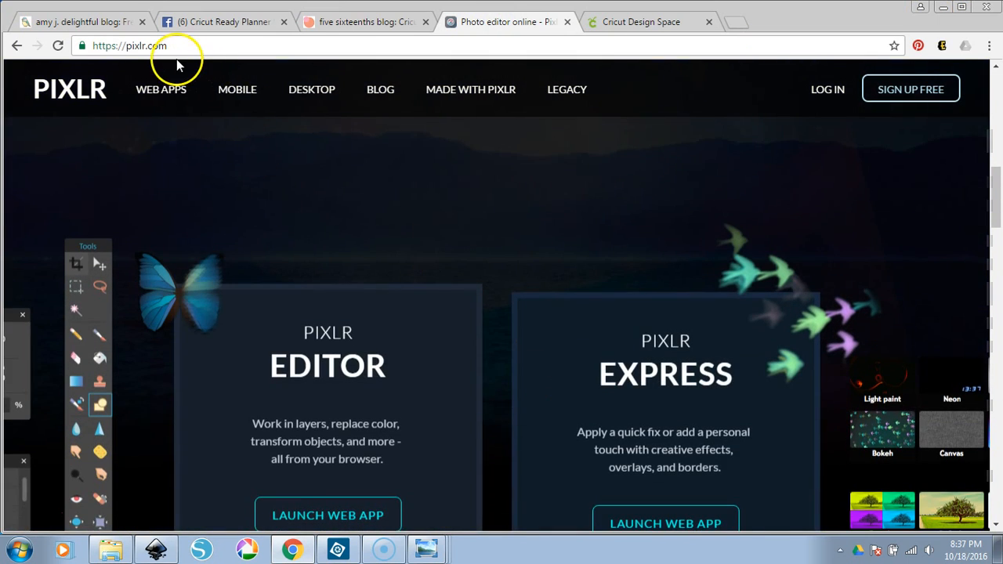
scroll(352, 395, "down", 2)
left_click(352, 408)
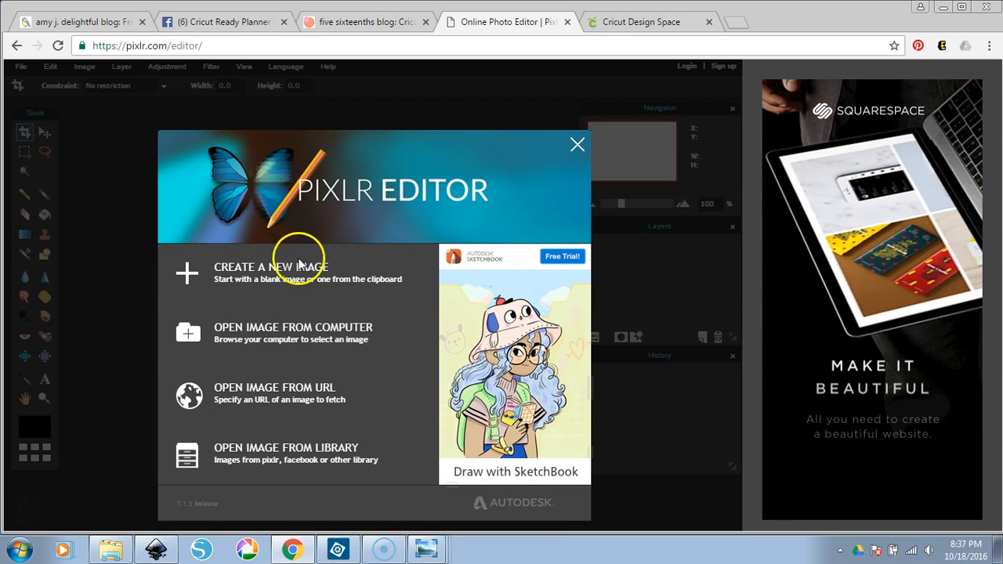
Open the image "birthday cupcake (2)" from the computer's cupcake project folder and enlarge its image window
left_click(309, 330)
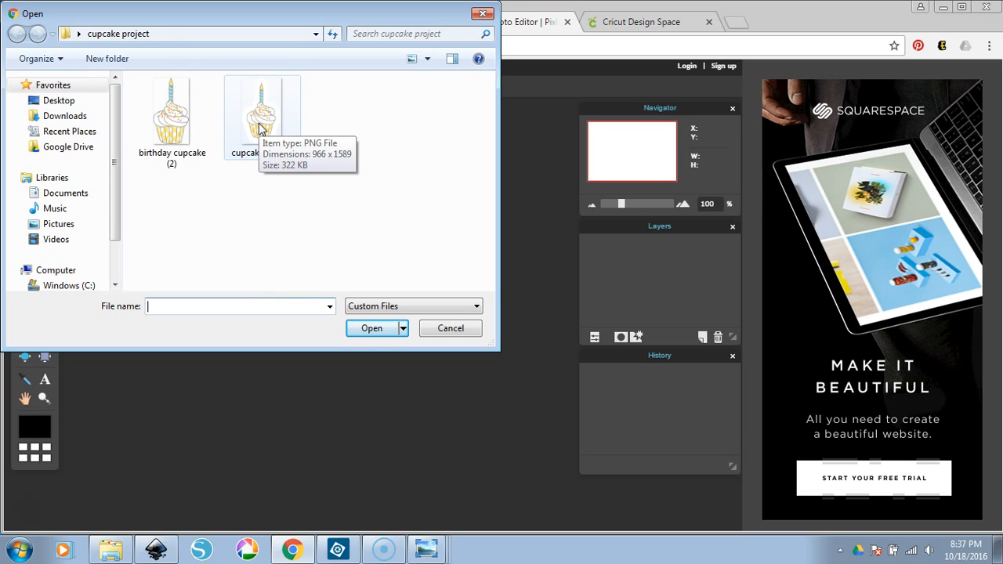
left_click(163, 124)
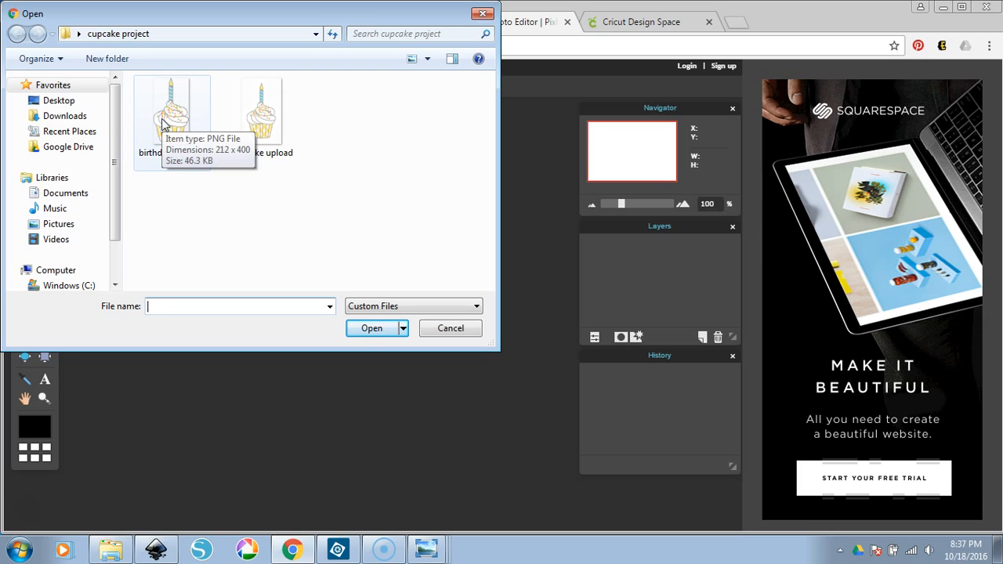
left_click(163, 124)
left_click(367, 329)
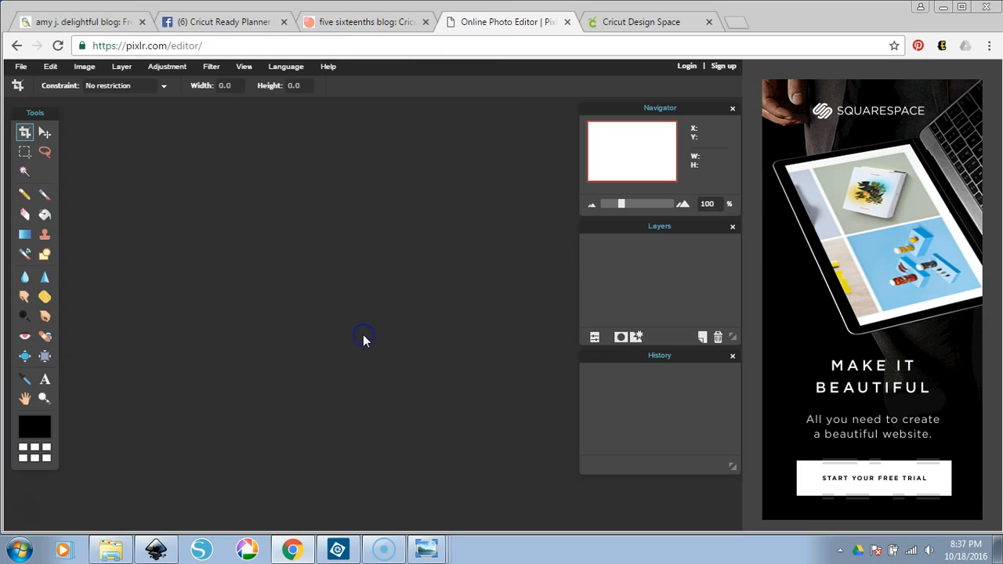
left_click_drag(262, 421, 444, 497)
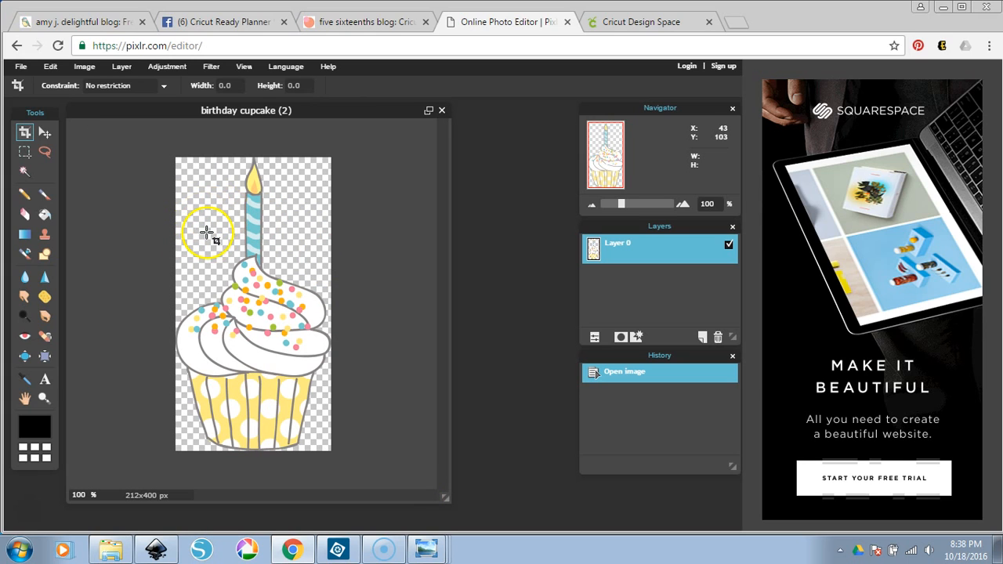
Set the canvas size to 300 pixels wide and 500 pixels high, keeping the centre anchor
left_click(155, 70)
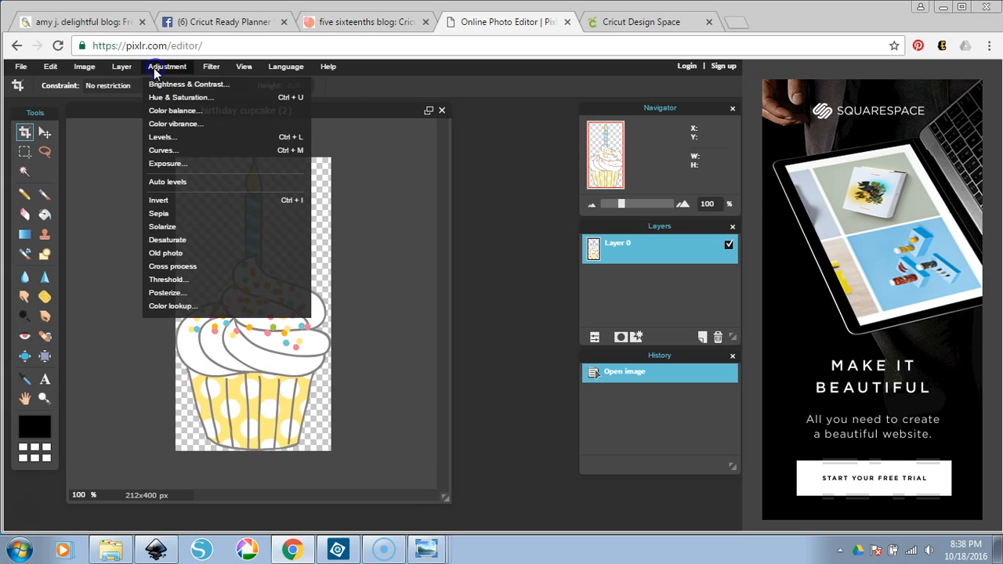
left_click(85, 67)
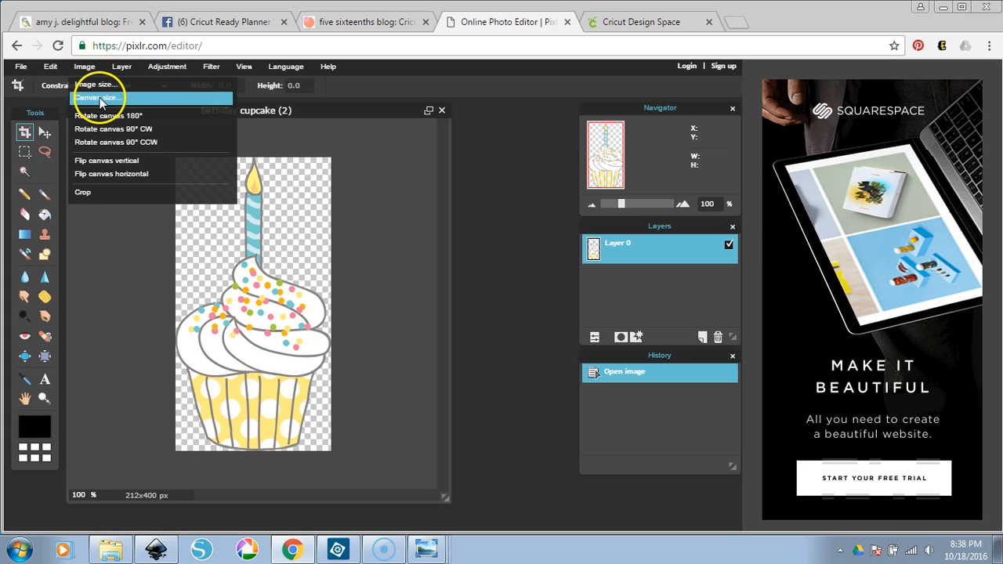
left_click(99, 99)
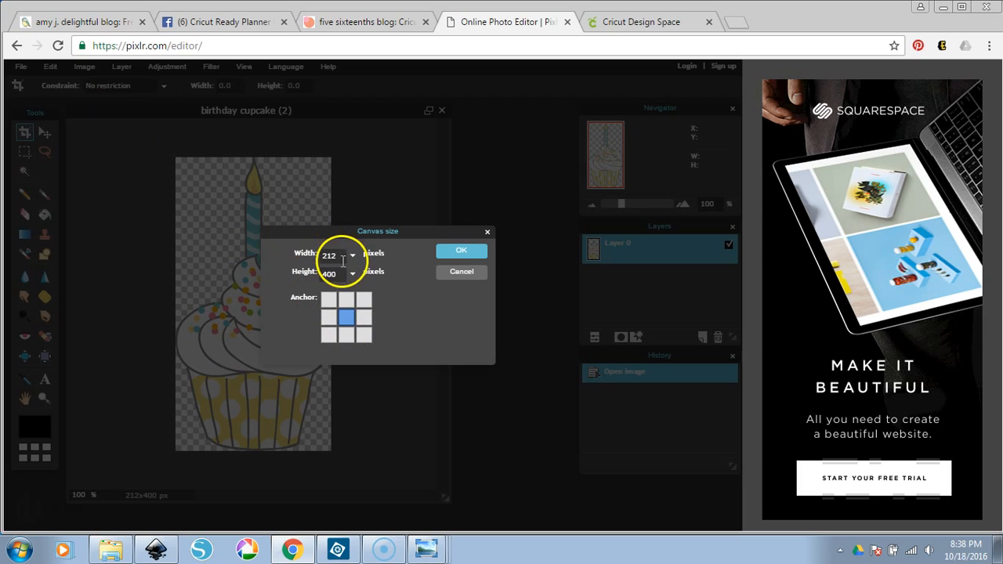
left_click(317, 252)
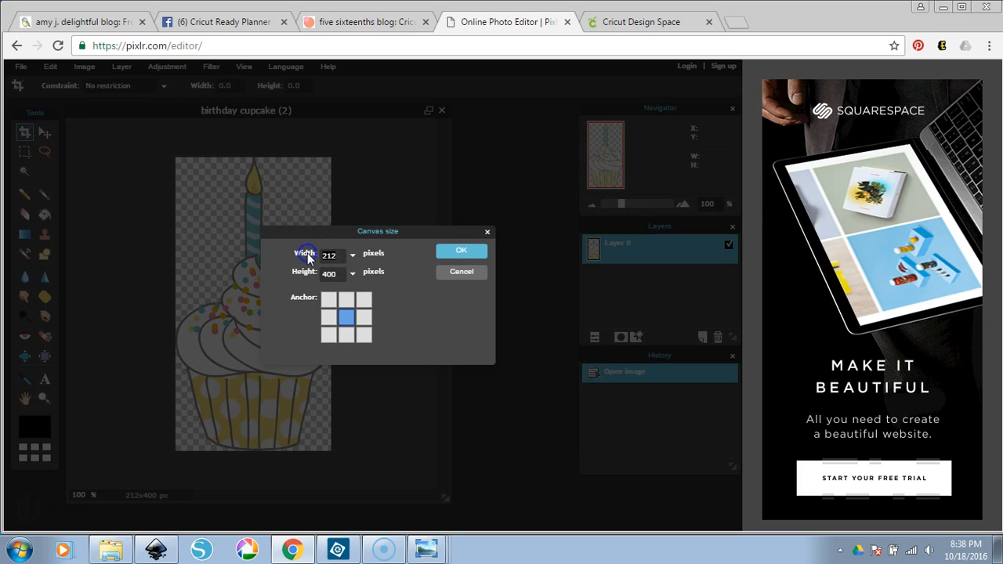
double_click(334, 255)
left_click(335, 274)
left_click(457, 252)
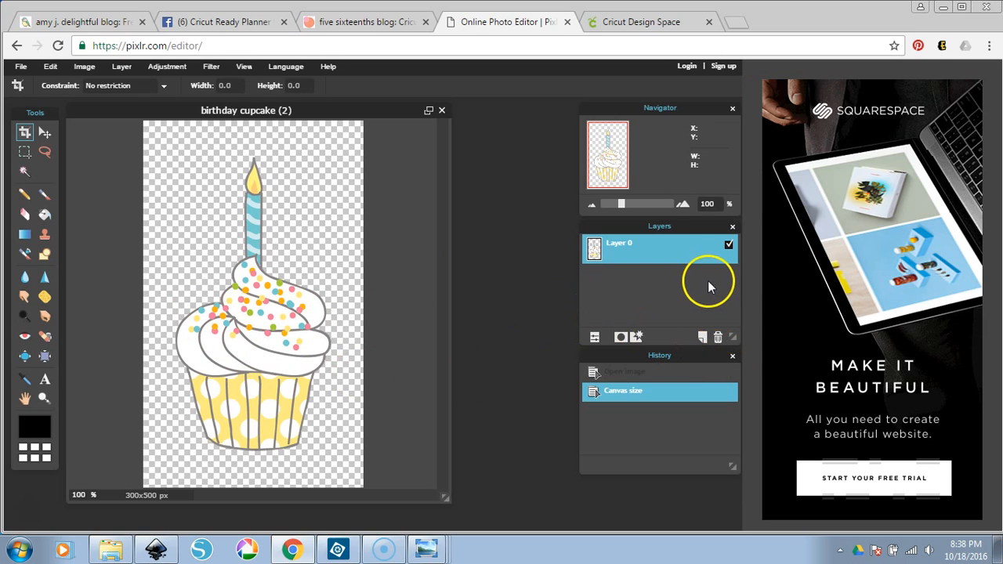
Open the layer styles of Layer 0, enable Outer glow and show its settings
right_click(657, 258)
left_click(619, 277)
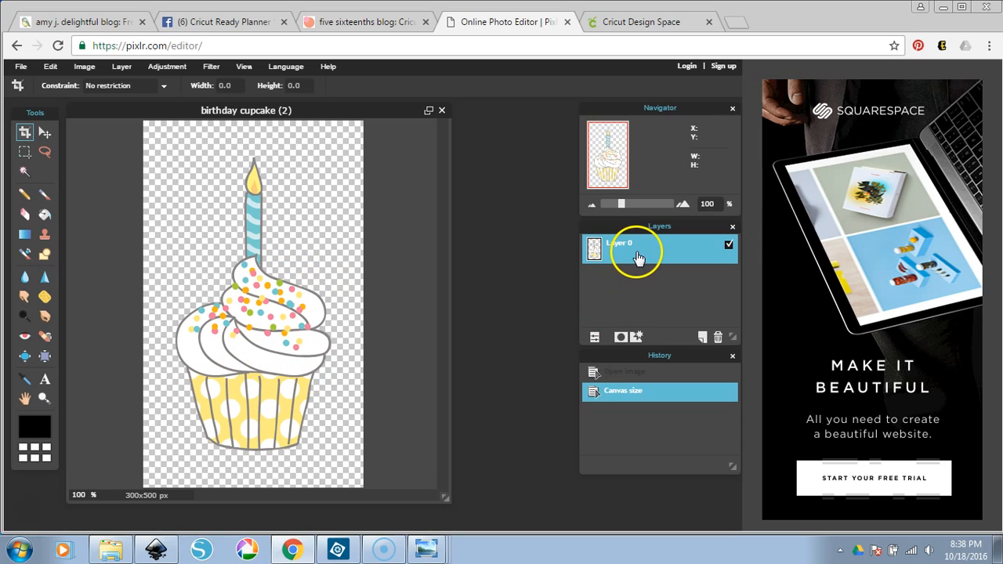
right_click(637, 258)
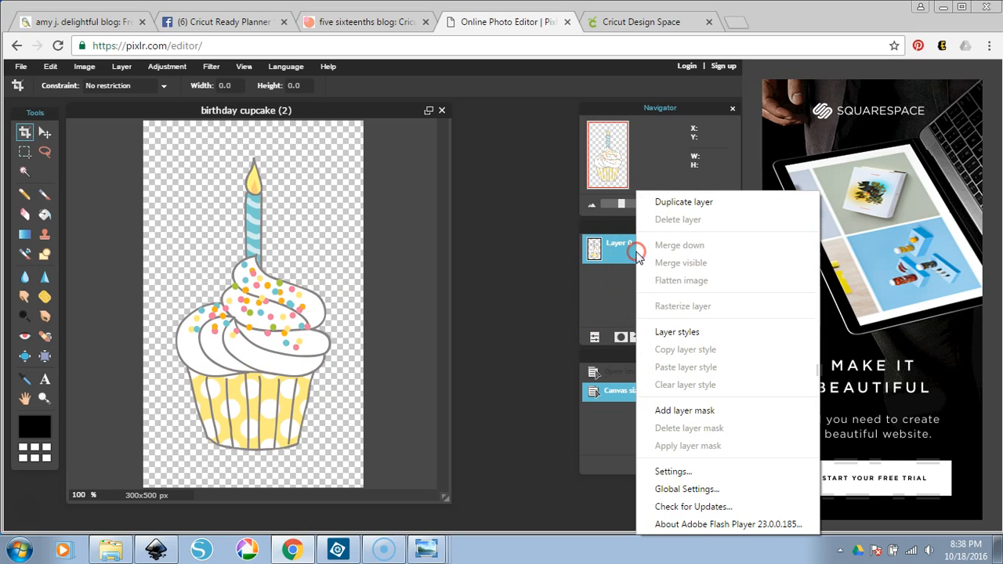
left_click(679, 332)
left_click(237, 210)
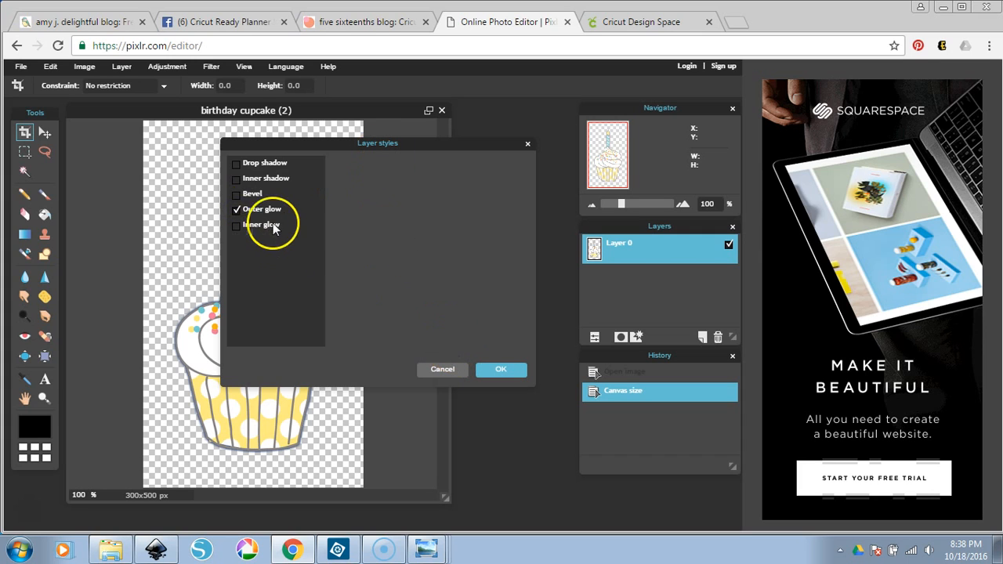
left_click(267, 213)
Move the layer styles dialog off the cupcake and set the outer glow color to white (ffffff)
left_click_drag(475, 142, 592, 130)
left_click(577, 221)
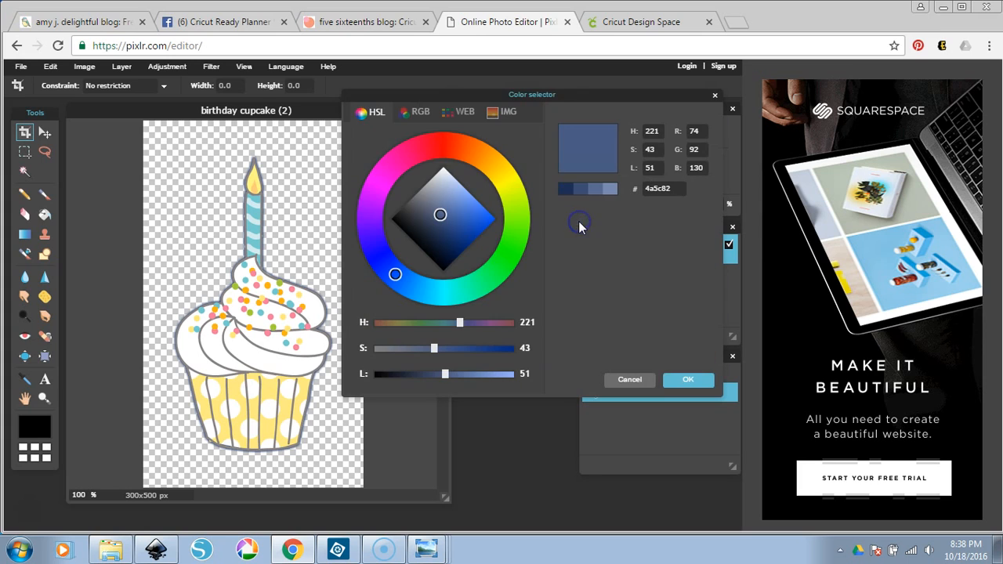
left_click(448, 174)
left_click_drag(449, 177, 440, 151)
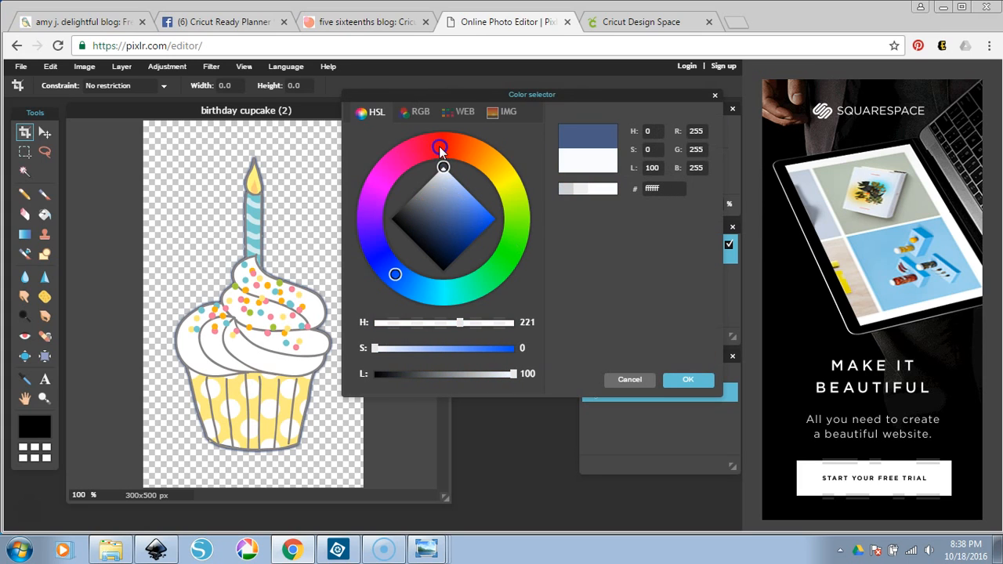
left_click(687, 379)
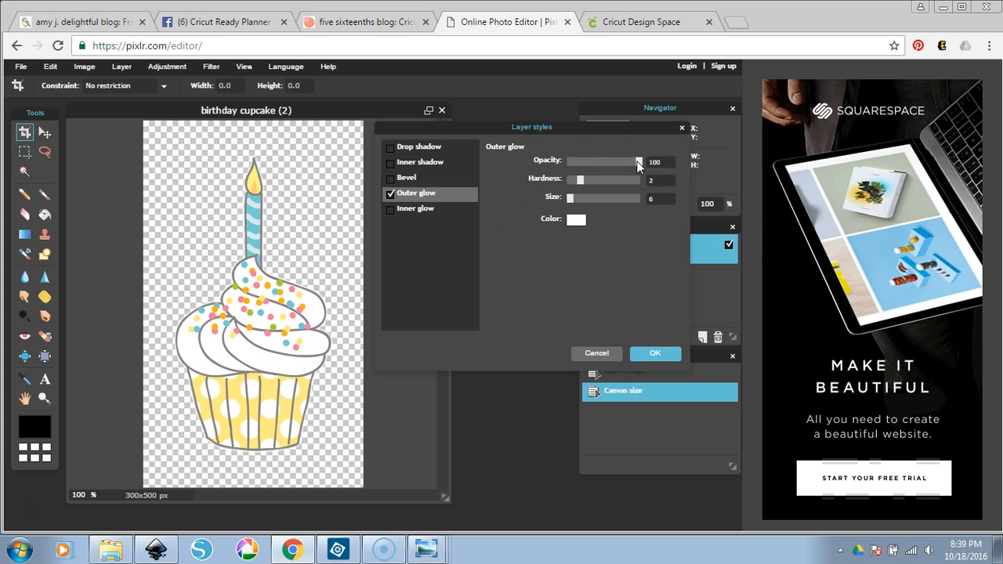
Set the outer glow's opacity to 100, hardness to 10 and size to 30, and apply the layer style
left_click_drag(570, 196, 650, 198)
left_click(600, 199)
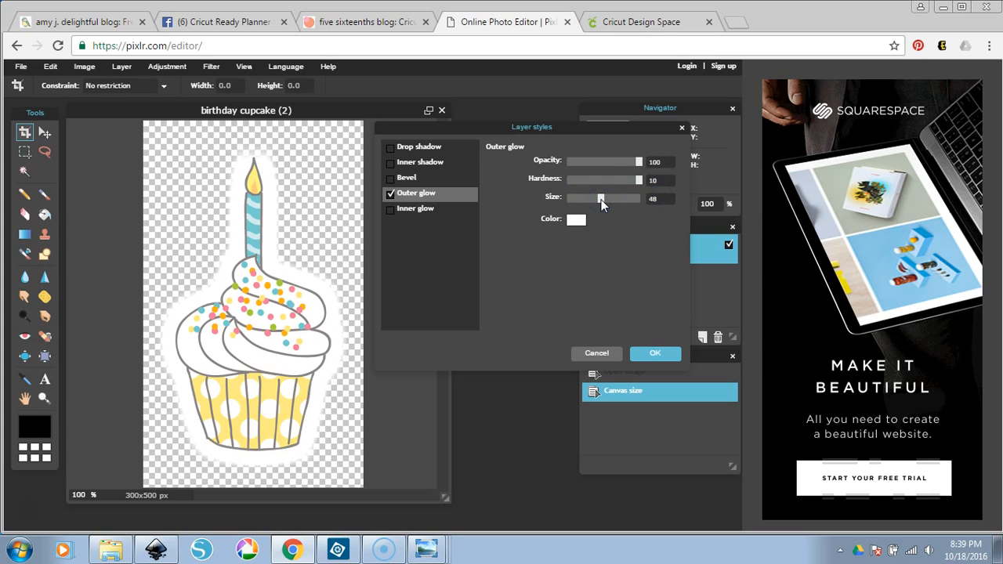
left_click_drag(600, 201, 590, 202)
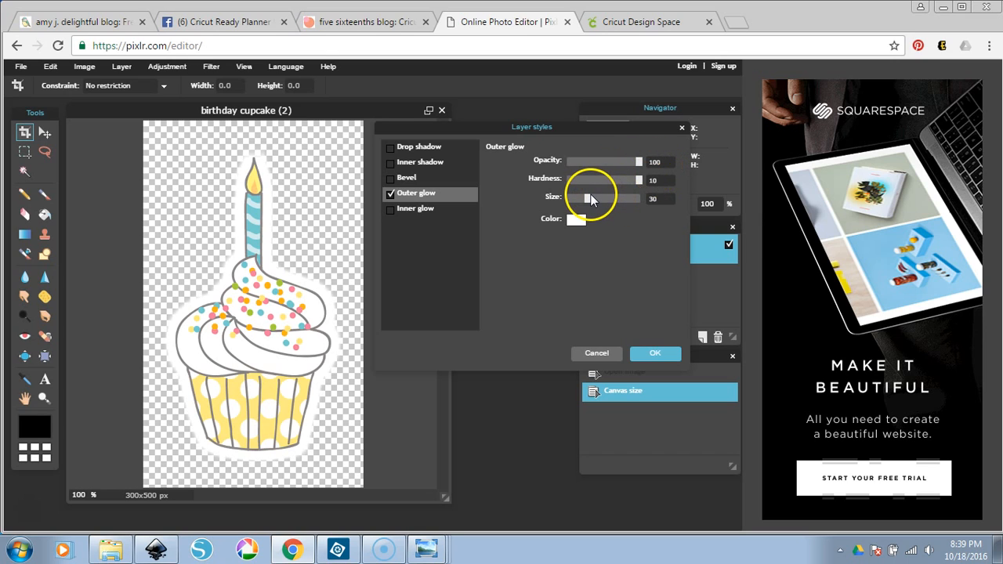
left_click(661, 354)
Save the image as a transparent, full-quality PNG named "cupcake upload pixlr" in the cupcake project folder
left_click(20, 69)
left_click(50, 145)
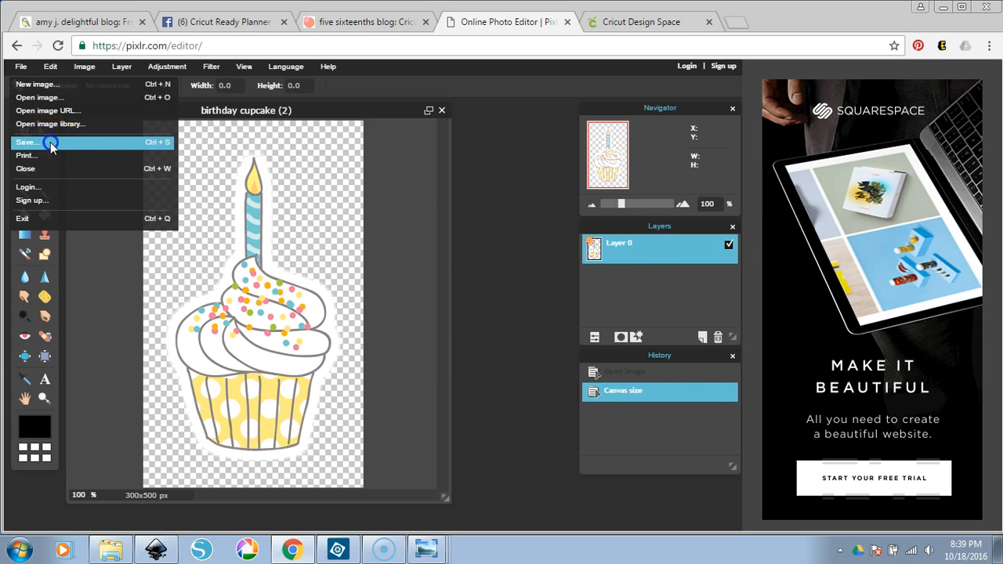
left_click(409, 250)
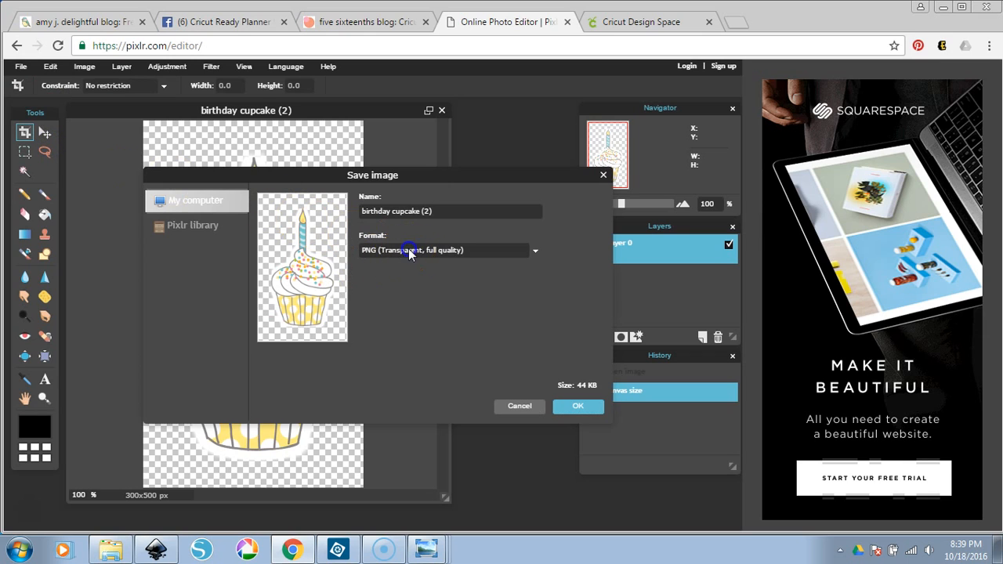
left_click(420, 279)
left_click(460, 214)
left_click_drag(461, 214, 384, 209)
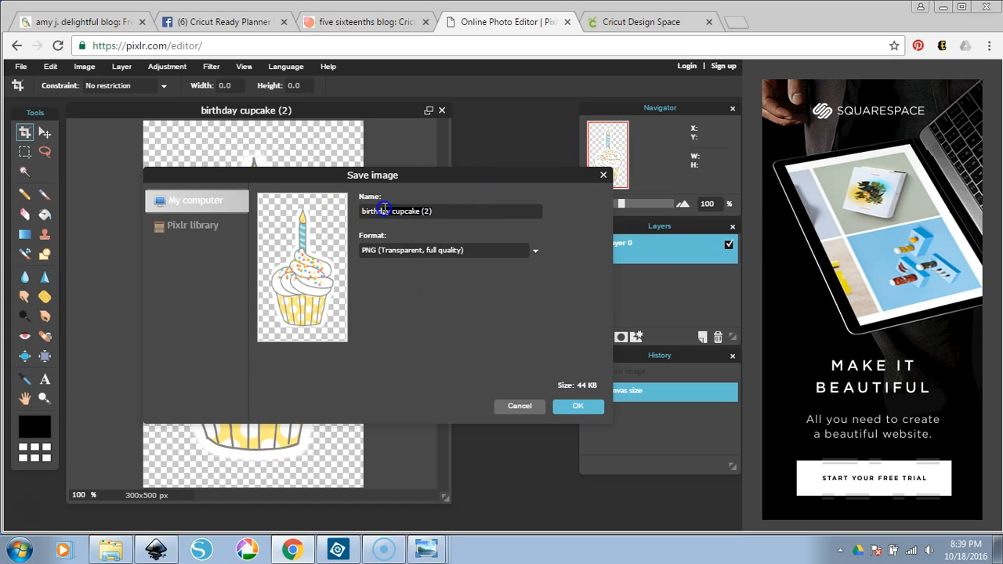
key("BackSpace")
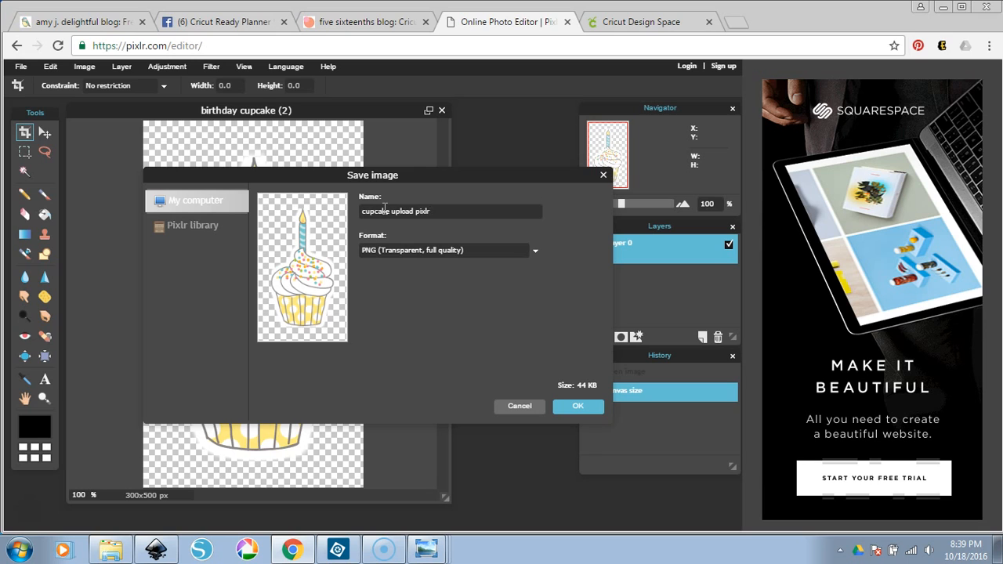
left_click(578, 409)
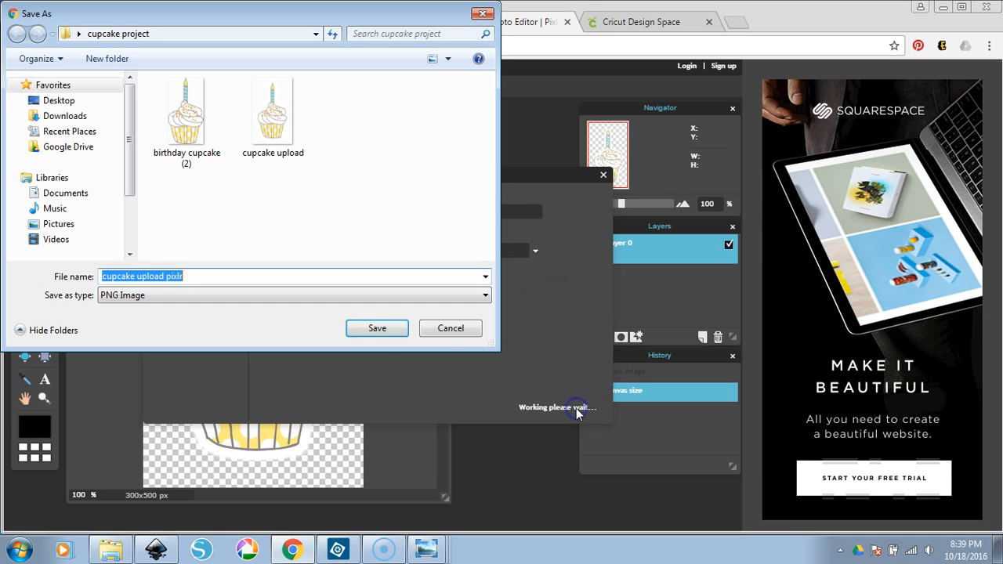
left_click(364, 329)
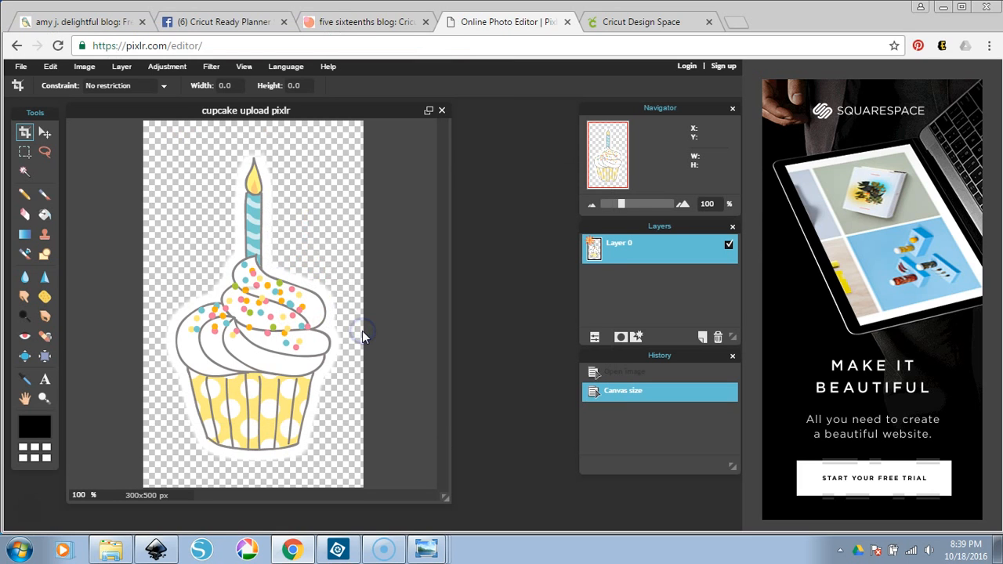
Switch to the cupcake project folder, compare the Pixlr image with "cupcake upload" in Windows Photo Viewer, and minimize the viewer
left_click(111, 549)
double_click(853, 202)
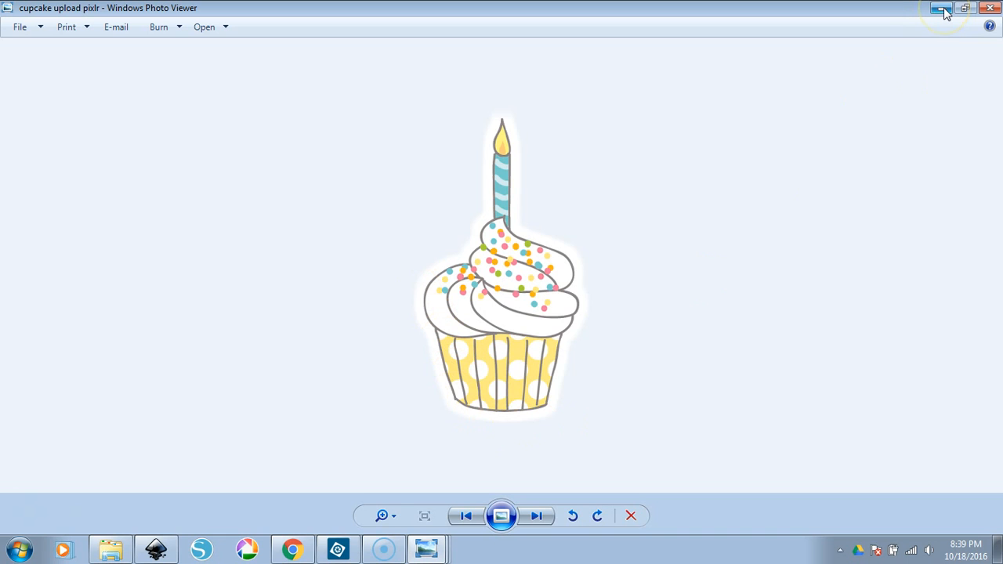
left_click(536, 516)
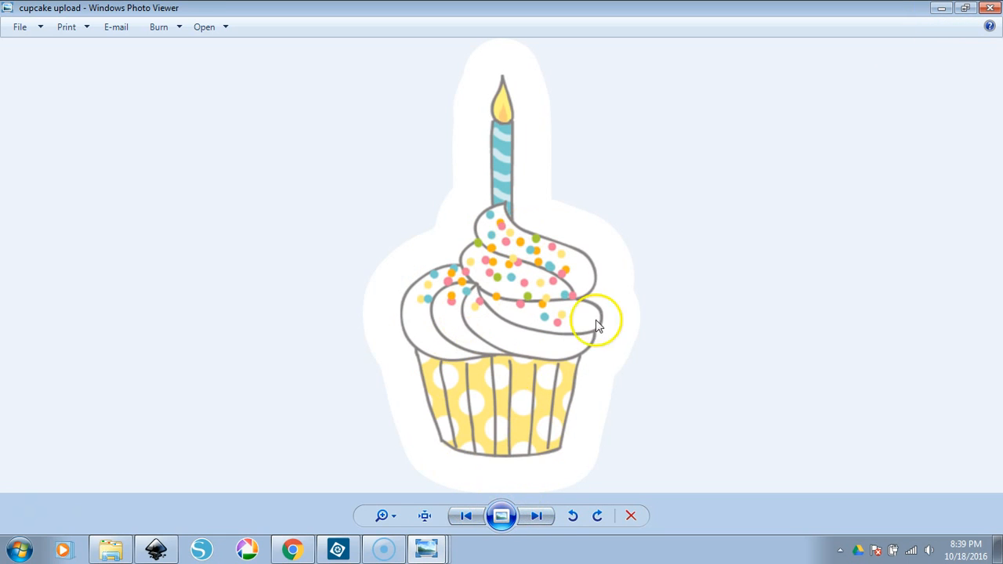
left_click(467, 516)
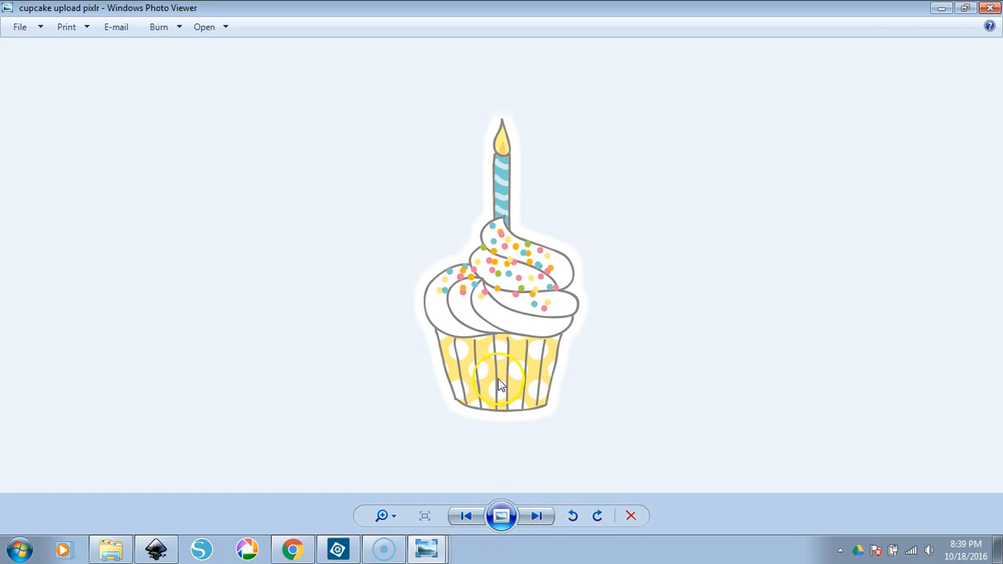
left_click(941, 8)
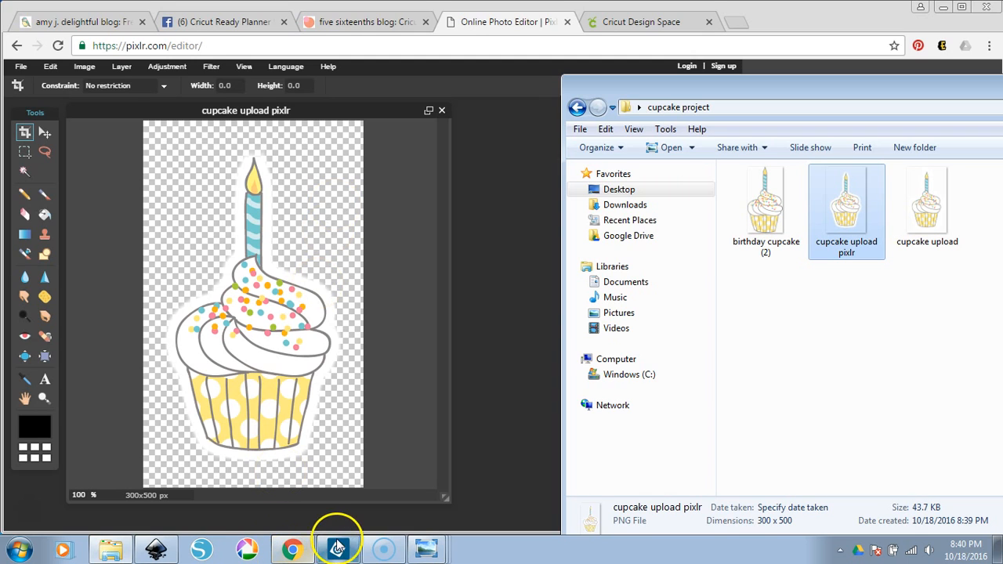
Switch back to Pixlr Editor, reopen the cupcake layer's styles, and increase the outer glow size to 47
mouse_move(339, 533)
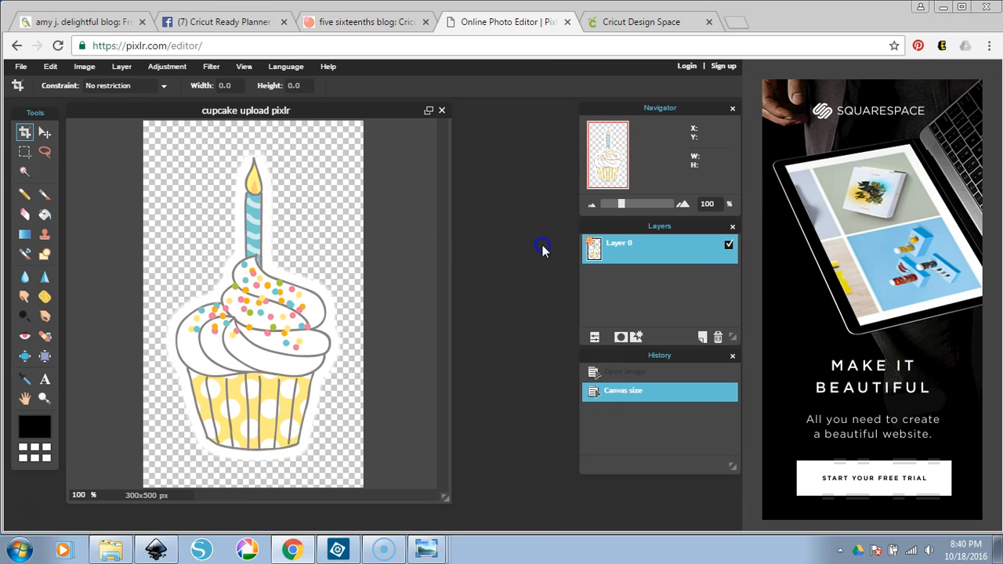
left_click(547, 247)
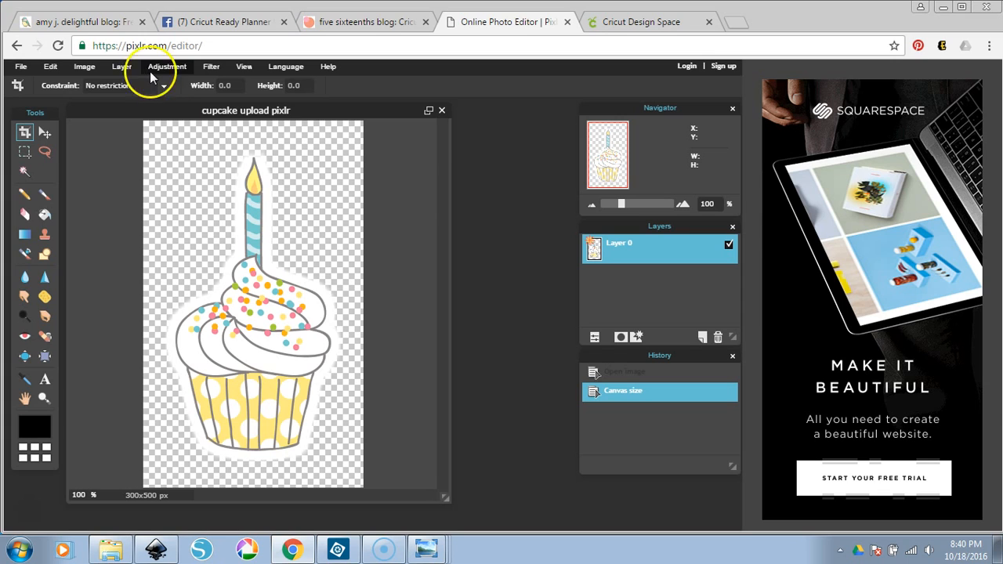
right_click(628, 249)
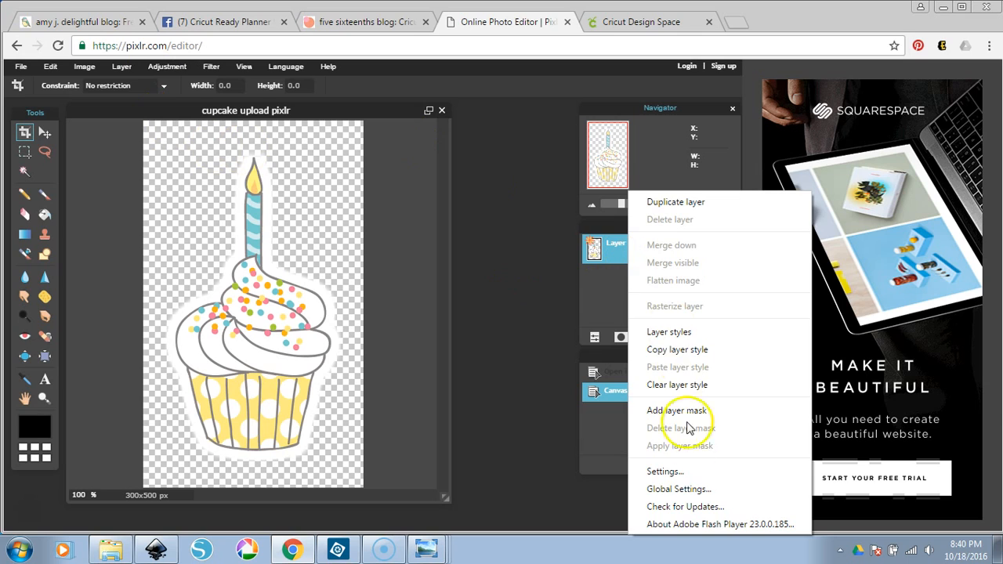
left_click(669, 332)
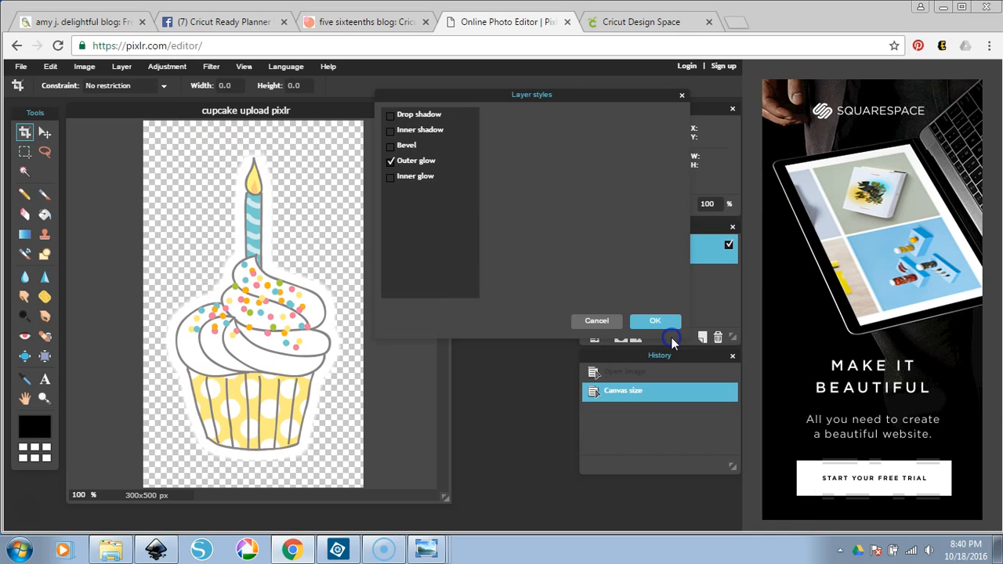
left_click(414, 161)
left_click_drag(587, 174, 600, 171)
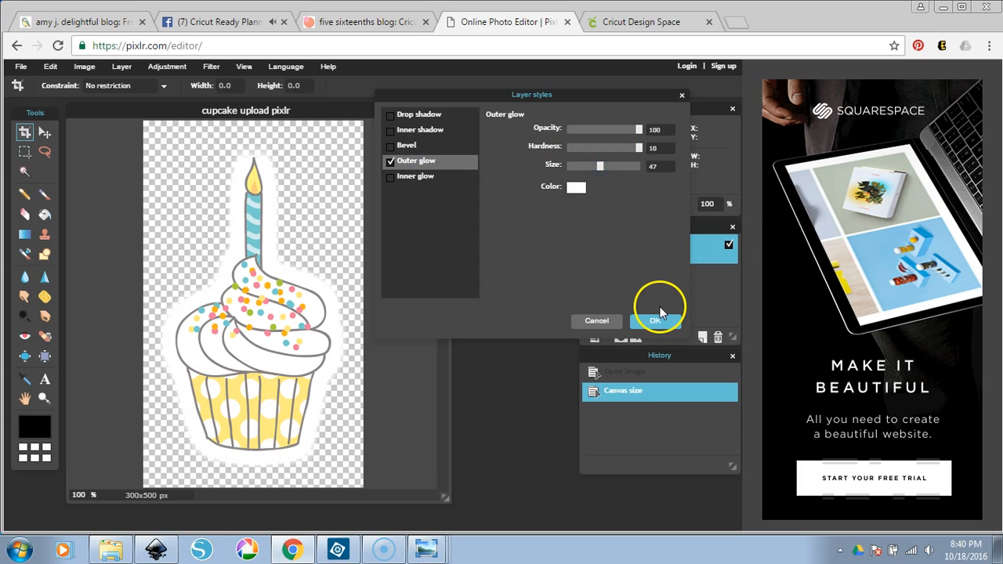
left_click(656, 320)
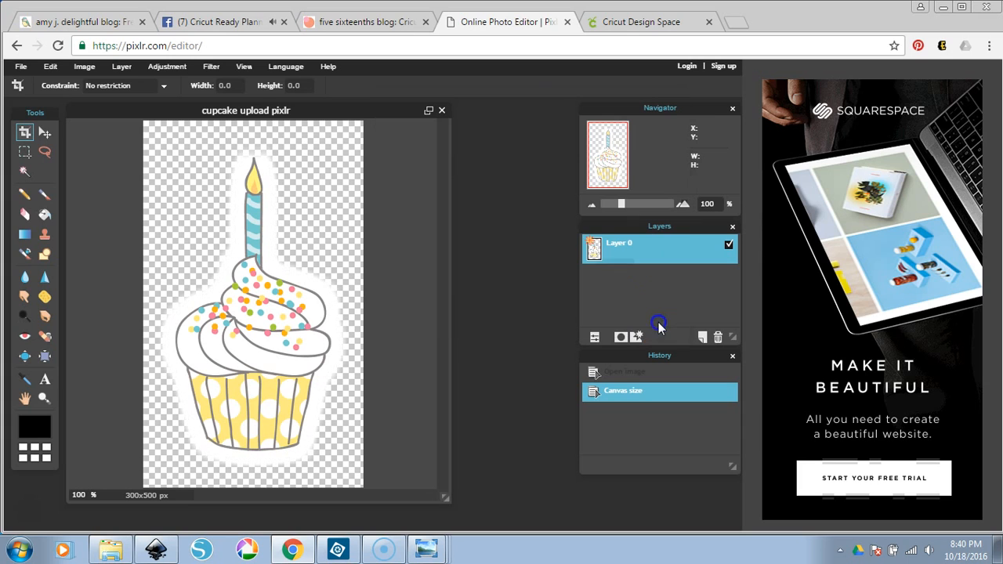
Save the image as a transparent, full-quality PNG over the existing "cupcake upload pixlr" file in the cupcake project folder
left_click(21, 67)
left_click(32, 142)
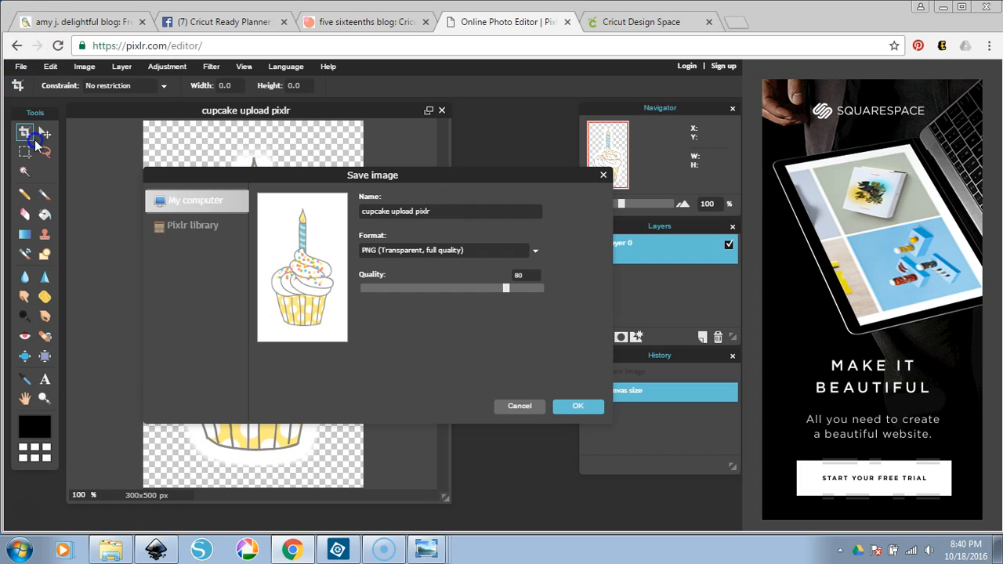
left_click(587, 408)
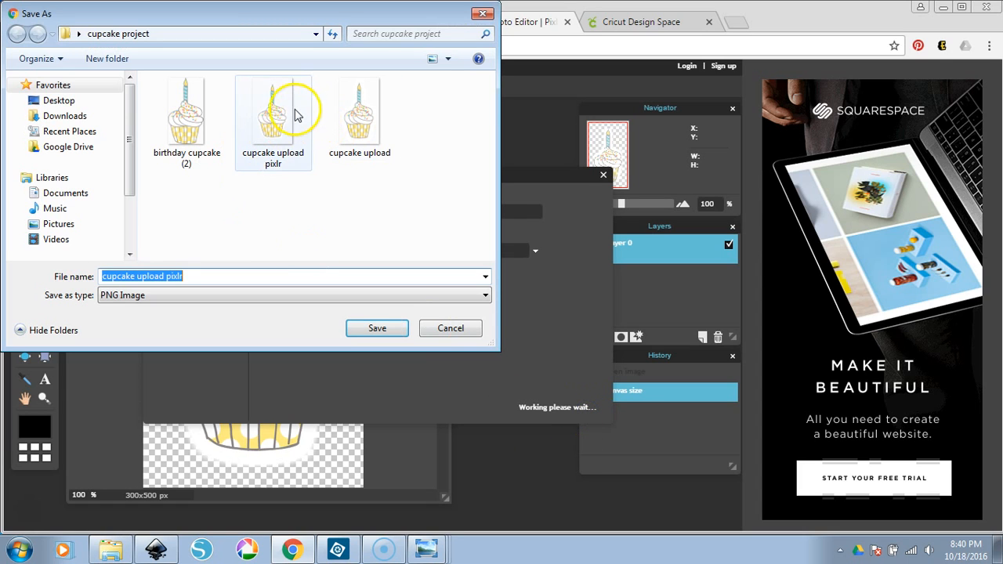
left_click(292, 118)
left_click(370, 329)
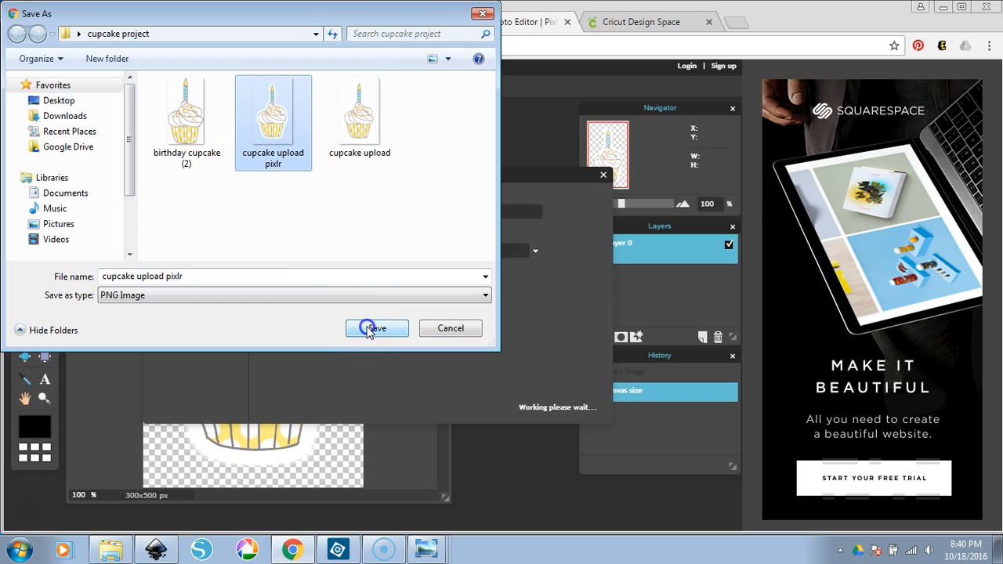
left_click(410, 278)
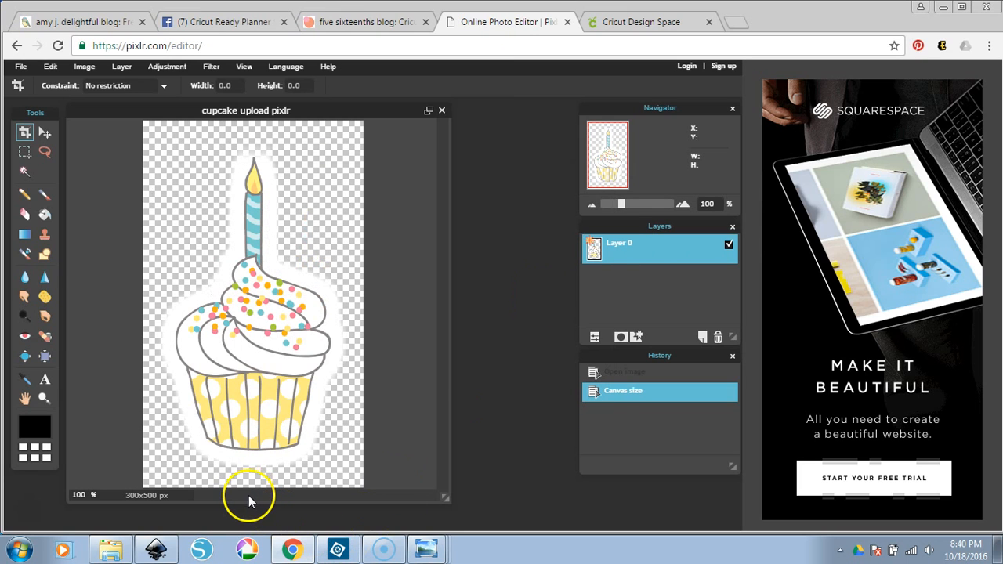
Switch to Photoshop Elements and open "birthday cupcake (2)" from the cupcake project folder on the desktop
left_click(337, 550)
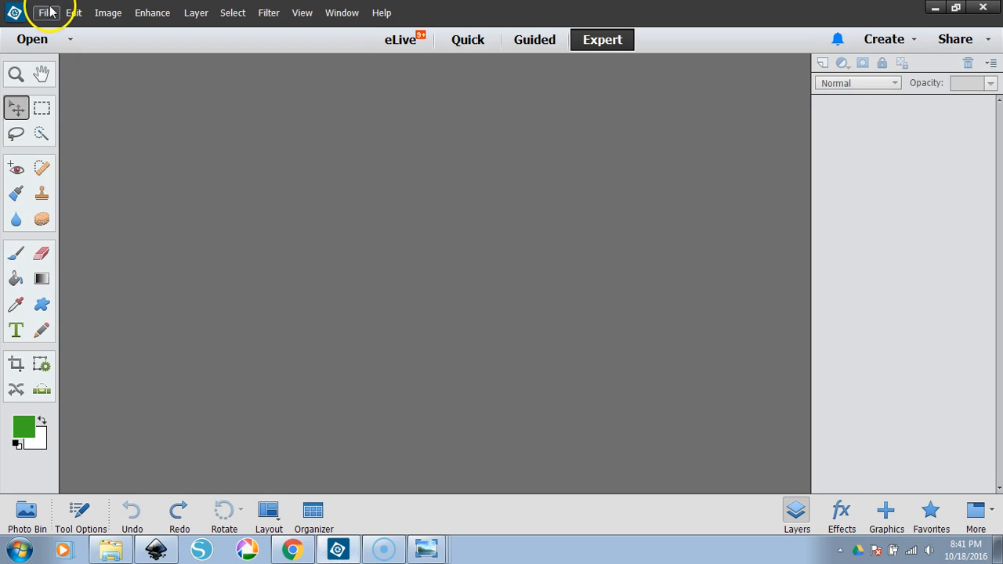
left_click(45, 12)
left_click(60, 42)
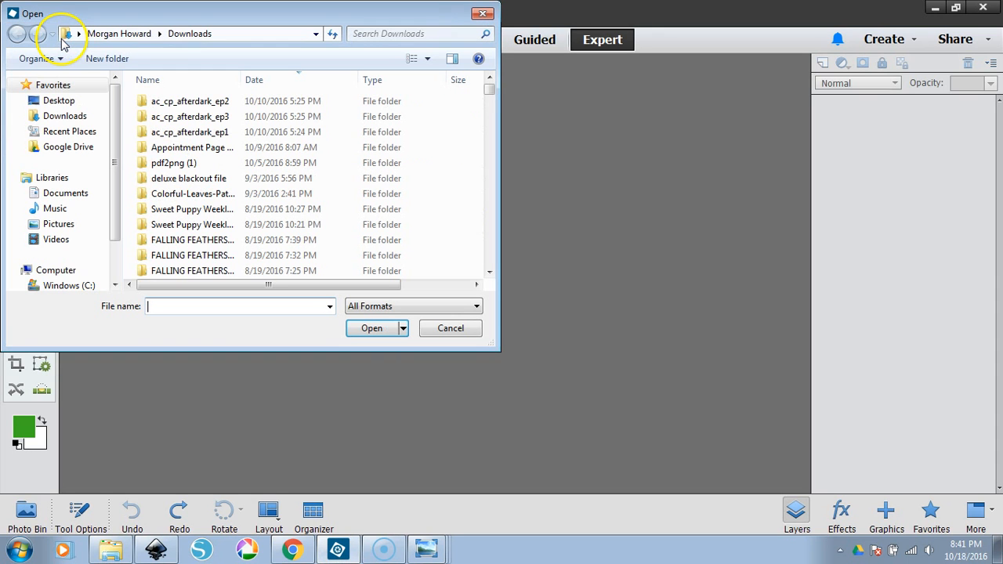
left_click(58, 98)
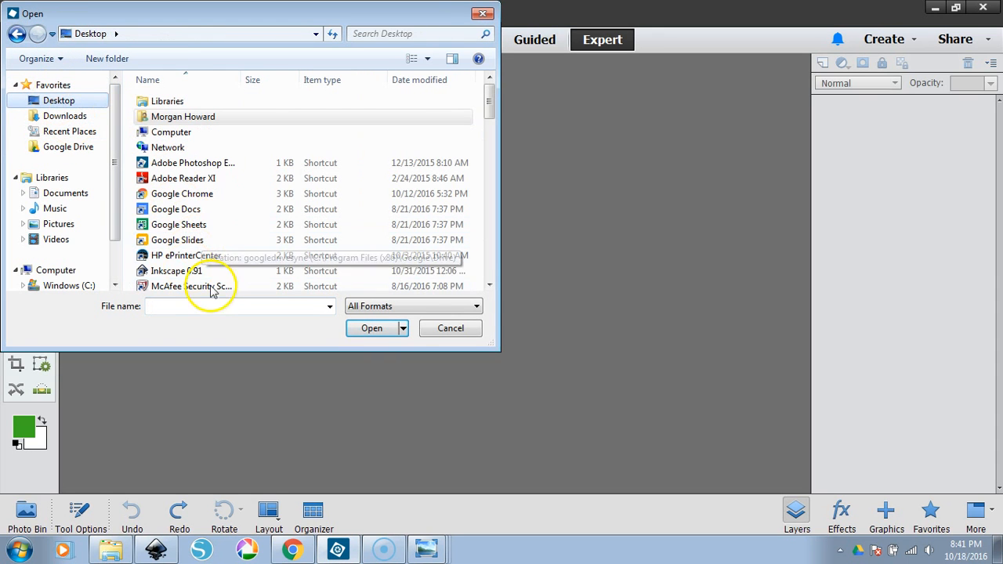
scroll(489, 285, "down", 6)
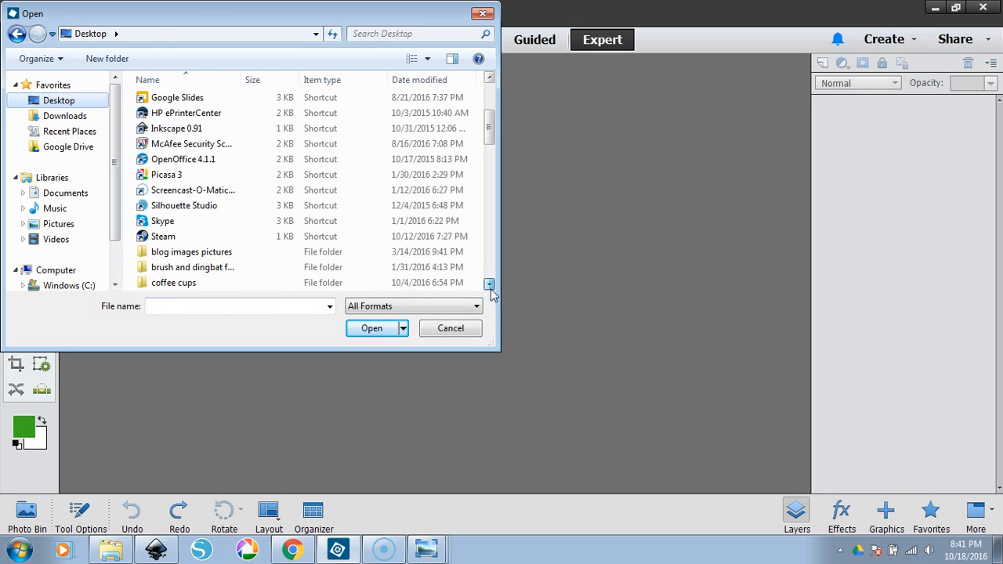
double_click(182, 205)
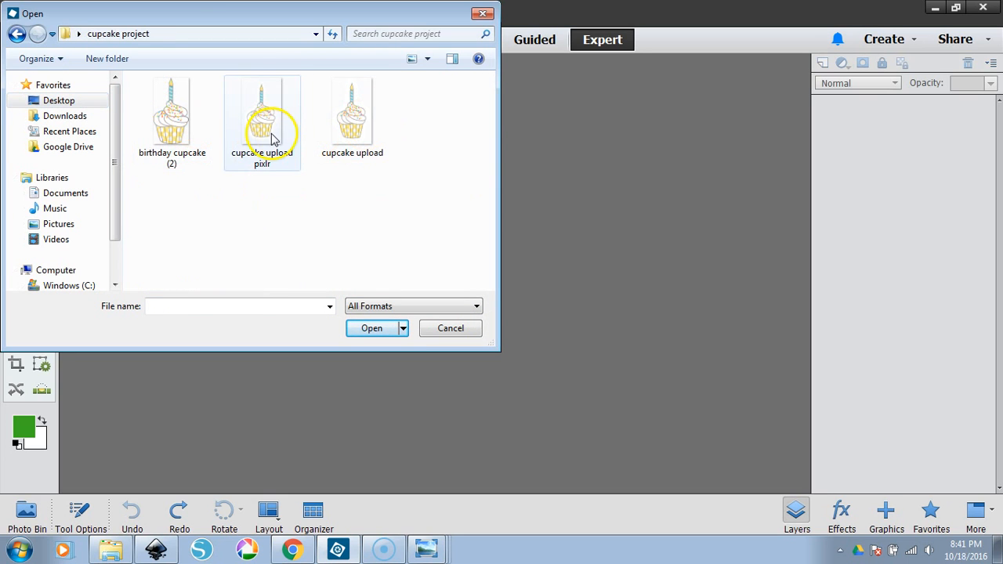
left_click(166, 128)
left_click(358, 329)
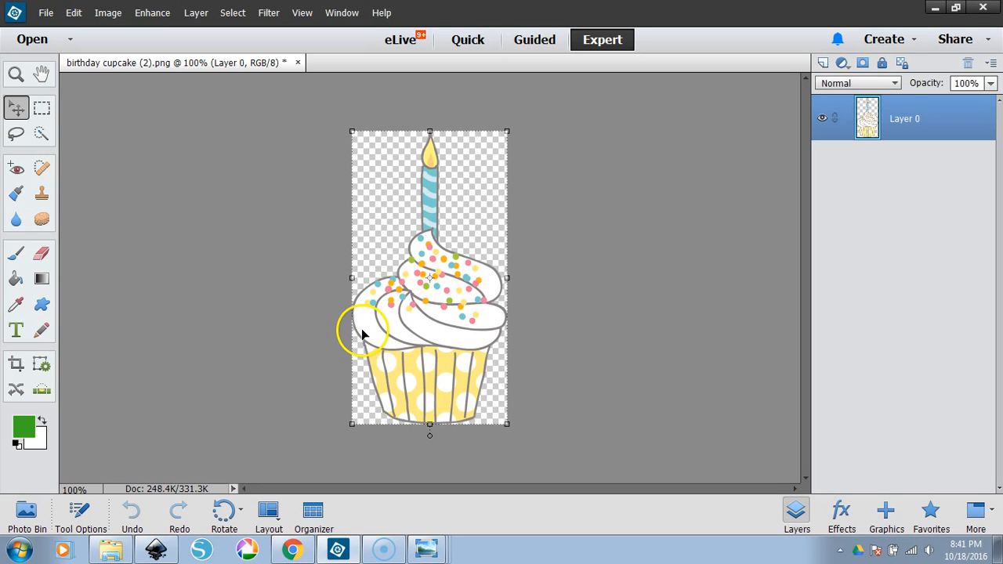
Resize the canvas to 4 inches wide and 6 inches high, keeping the cupcake anchored at the center
left_click(109, 14)
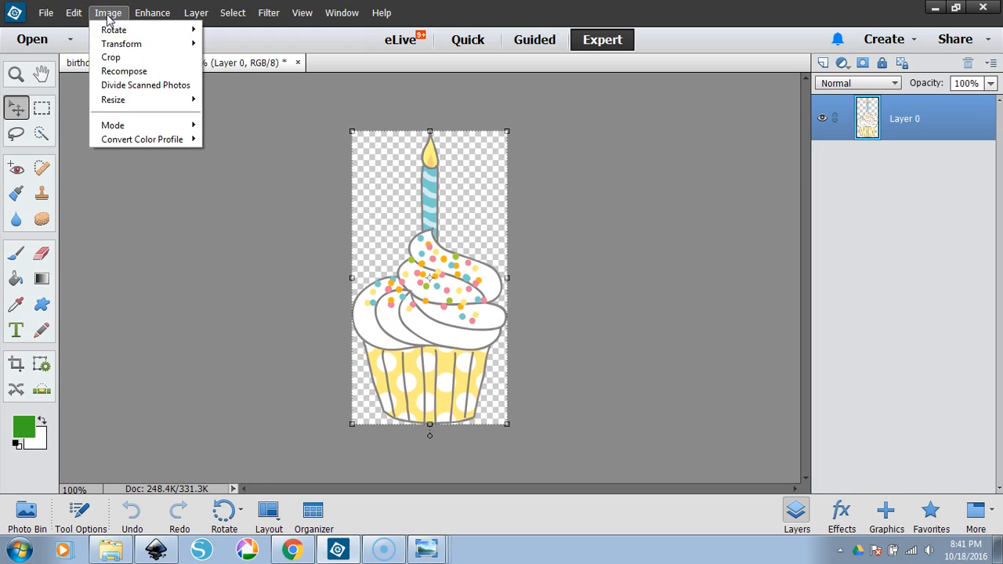
mouse_move(134, 100)
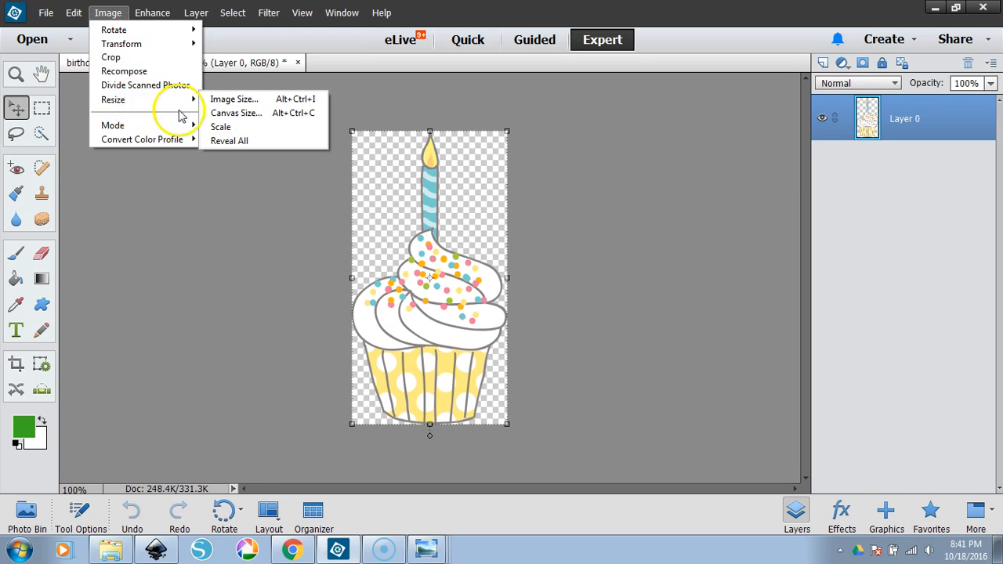
left_click(248, 116)
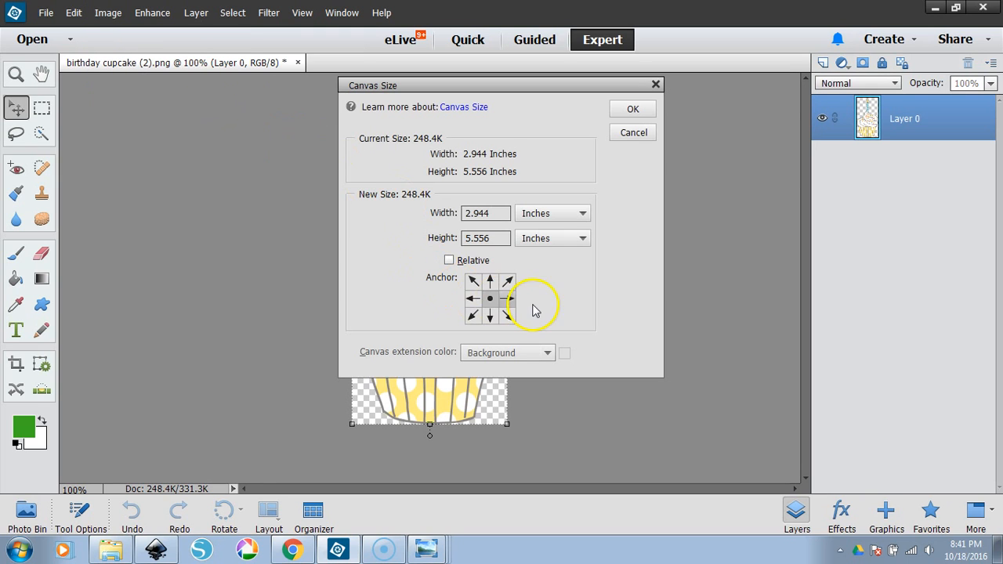
left_click(490, 304)
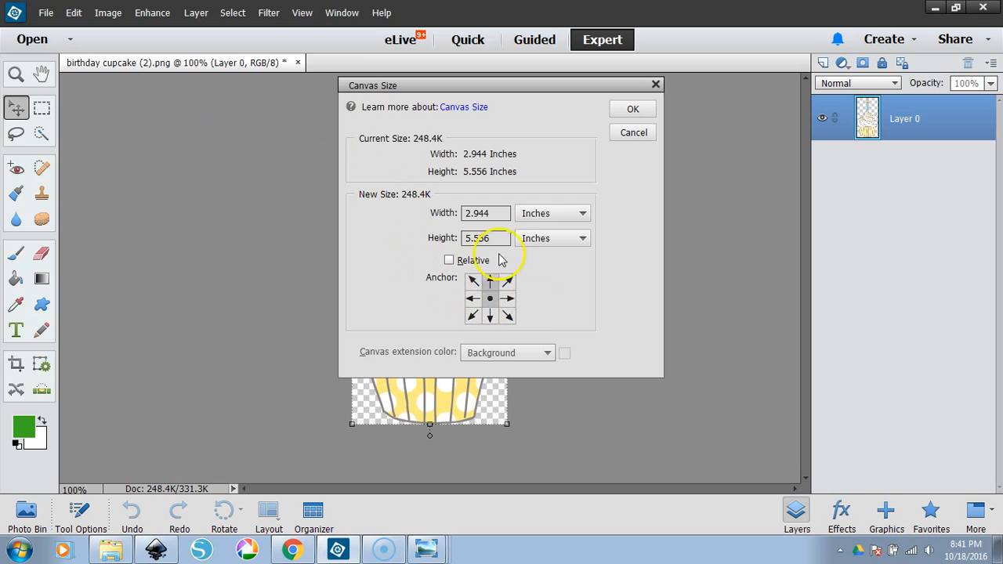
left_click_drag(495, 217, 444, 221)
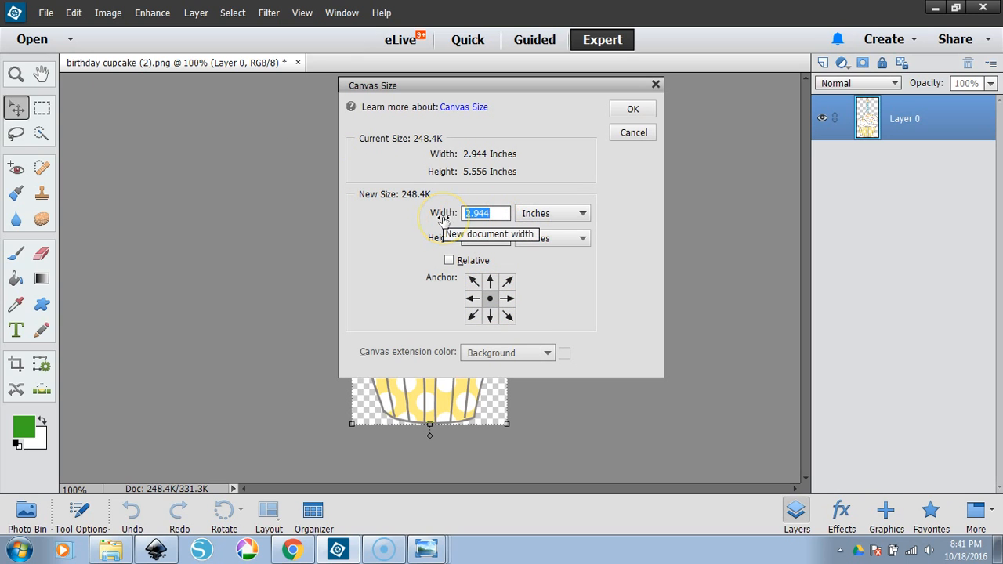
type("4")
left_click_drag(501, 240, 436, 243)
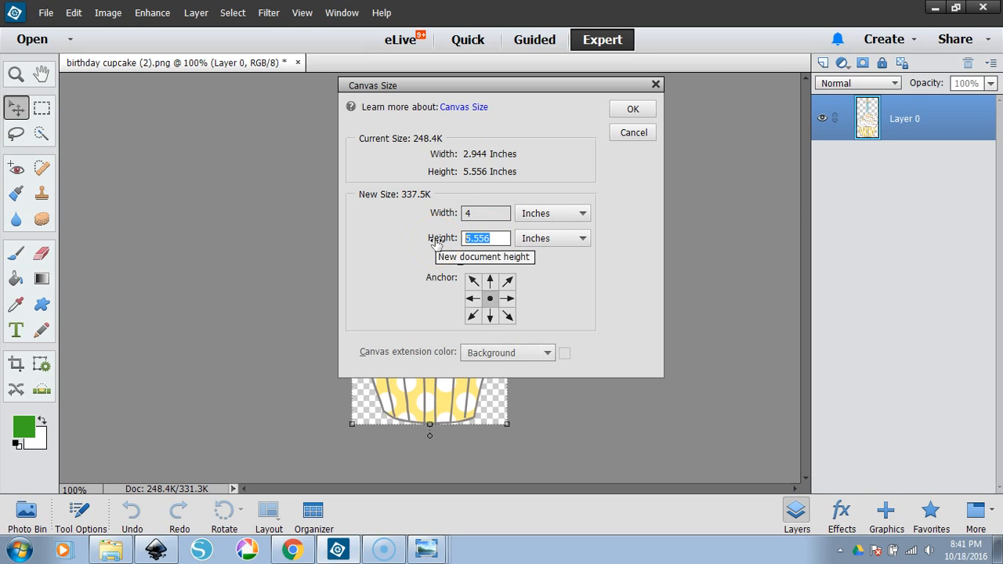
type("6")
left_click(631, 109)
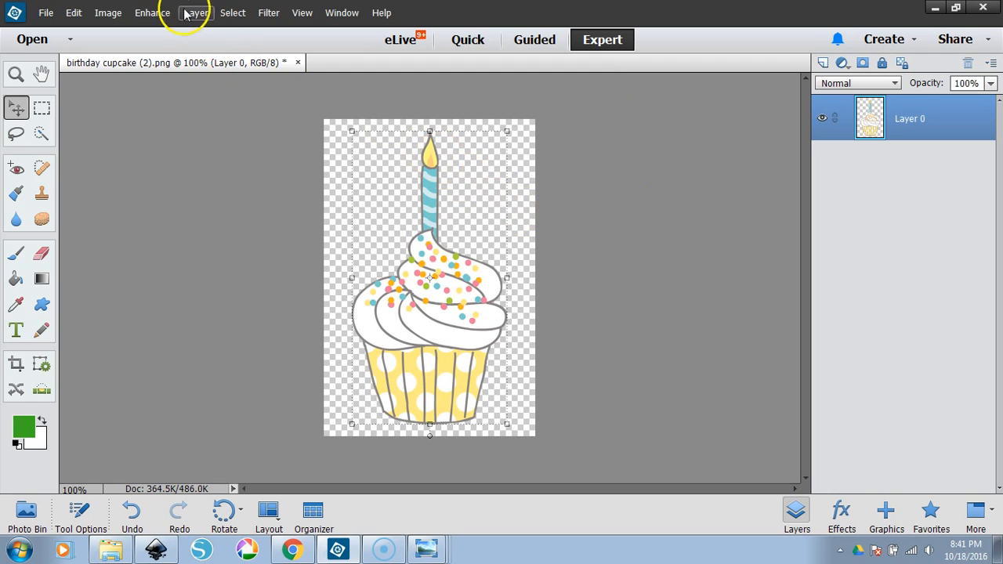
Increase the canvas height to 7 inches with the center anchor
left_click(108, 13)
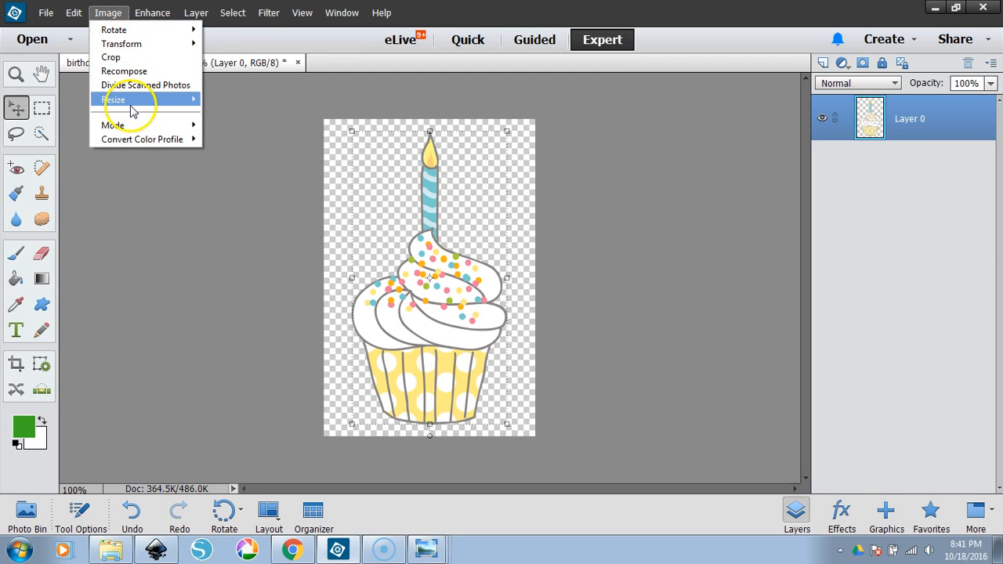
mouse_move(131, 101)
left_click(245, 112)
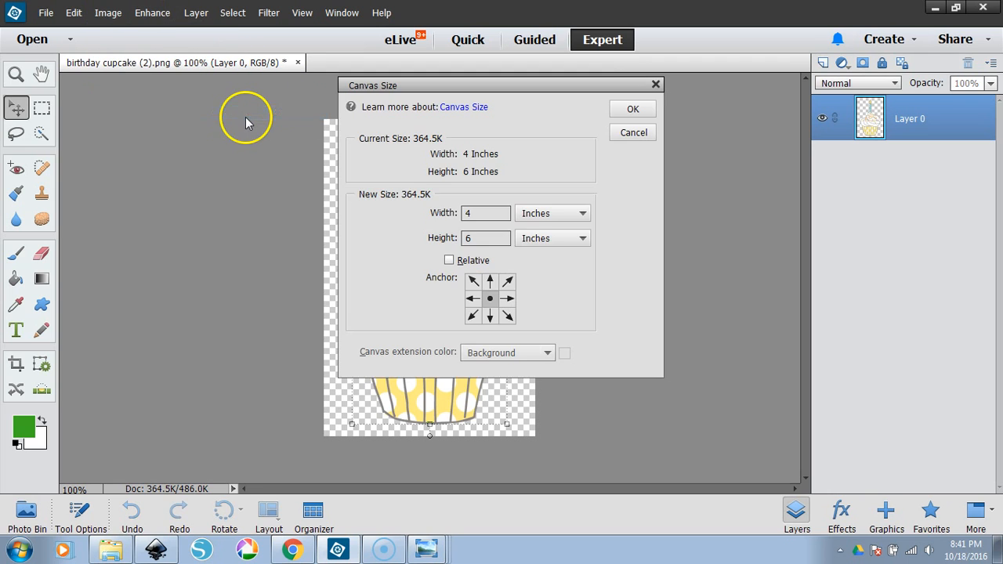
left_click(492, 238)
type("7")
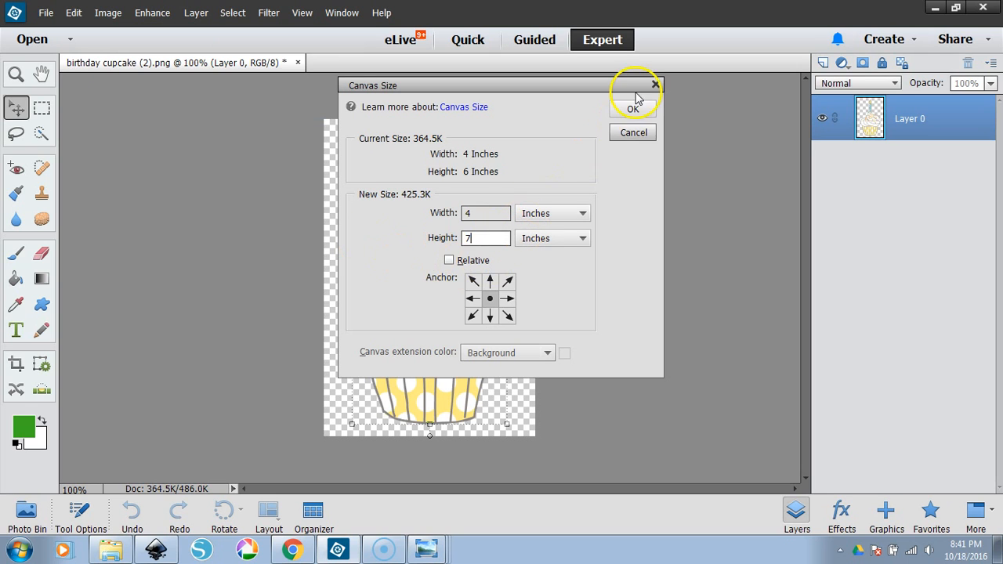
left_click(634, 109)
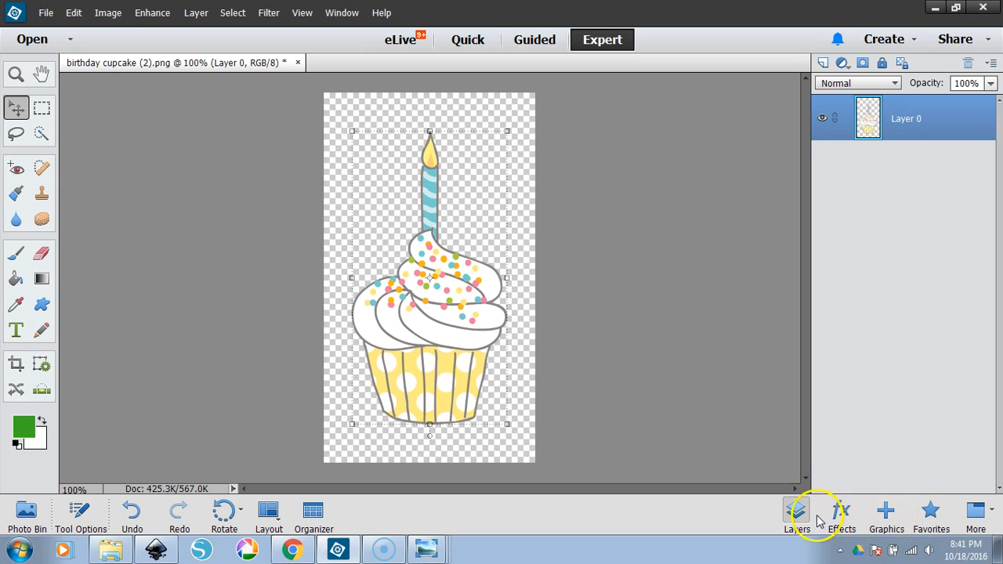
Apply the Heavy style from the Outer Glows layer styles to the cupcake
left_click(843, 518)
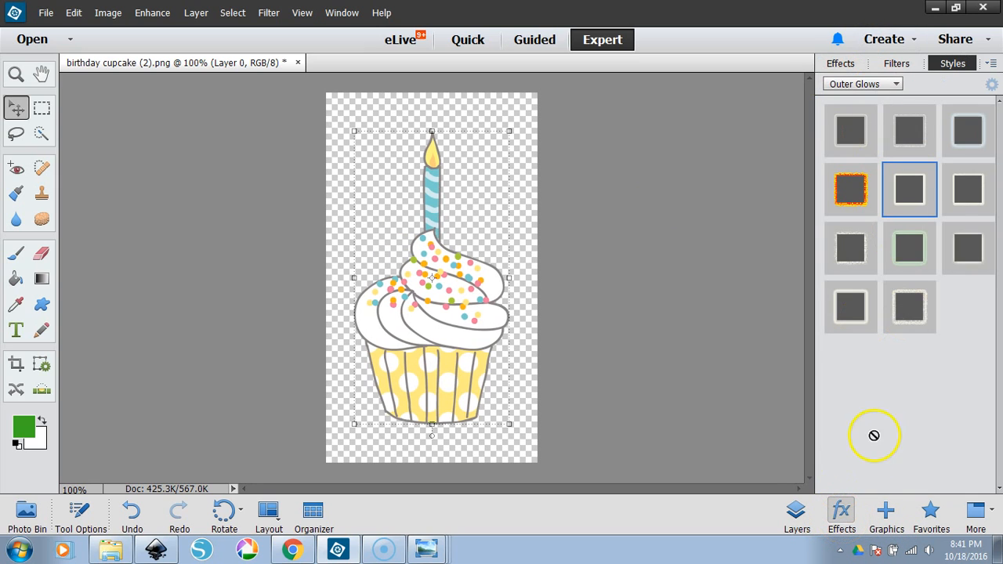
left_click(855, 84)
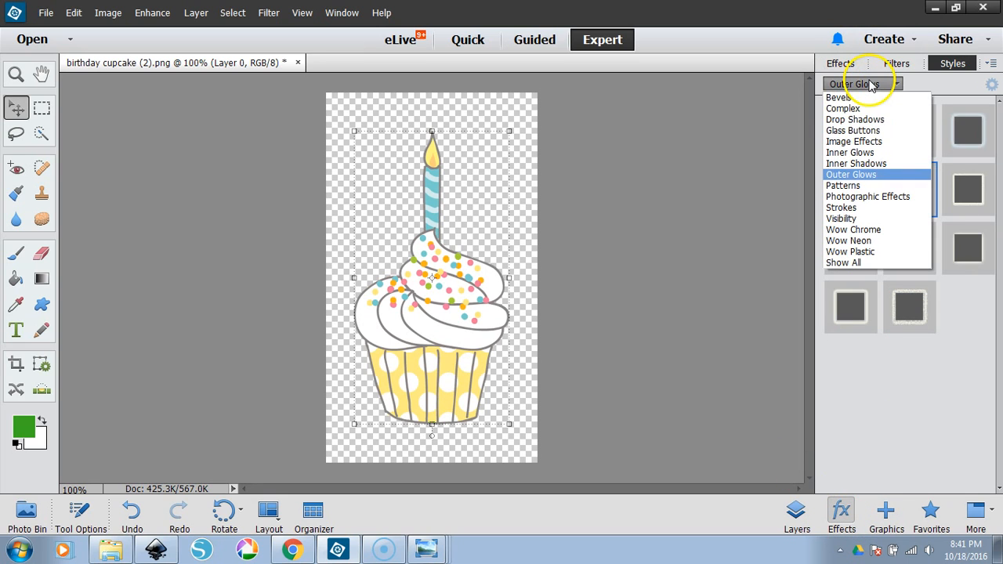
left_click(862, 174)
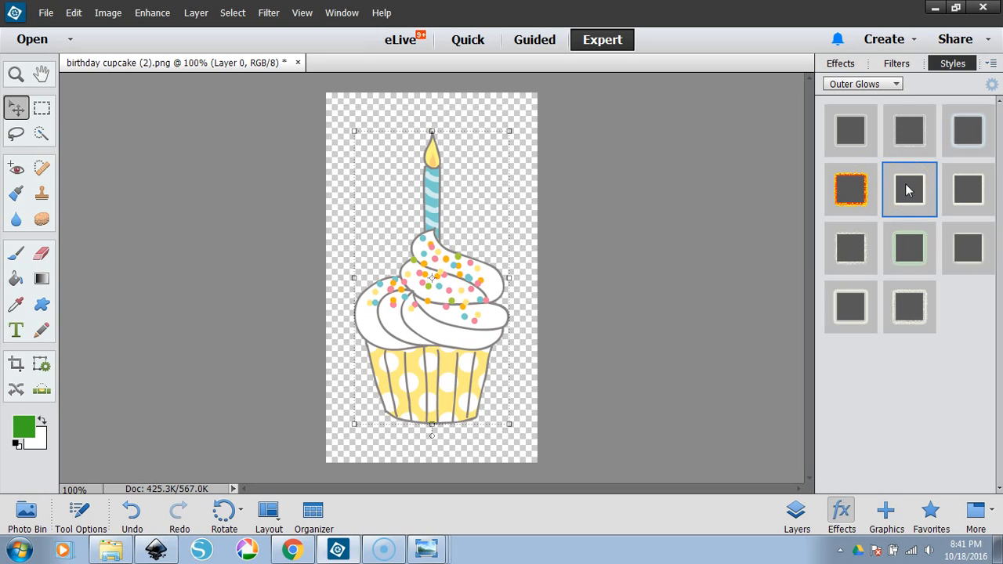
left_click(907, 189)
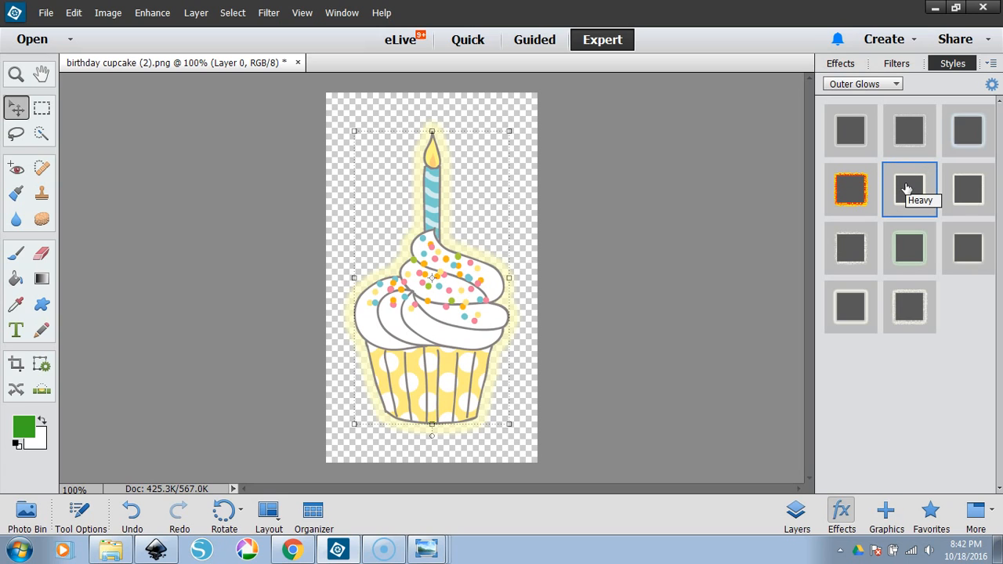
right_click(475, 322)
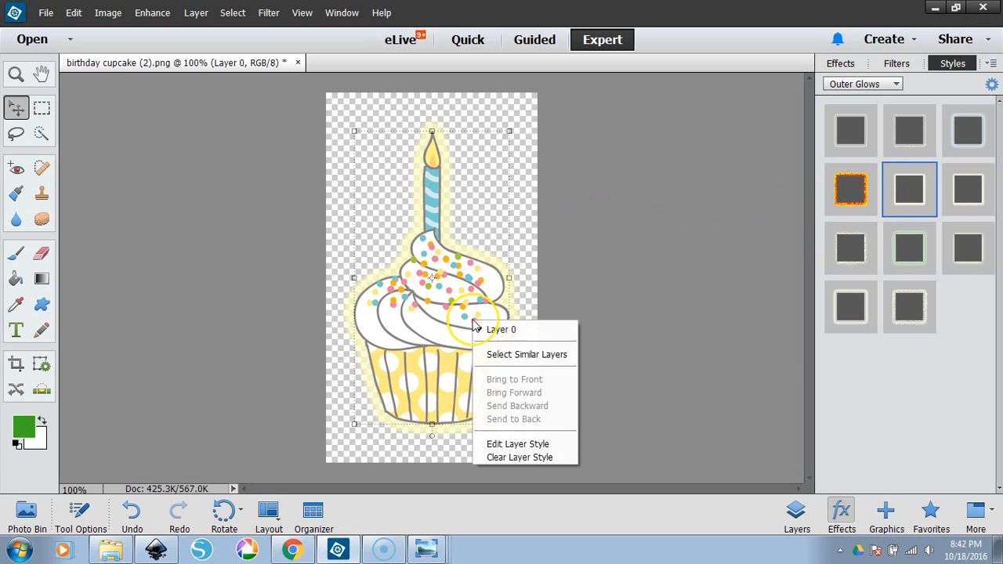
right_click(889, 189)
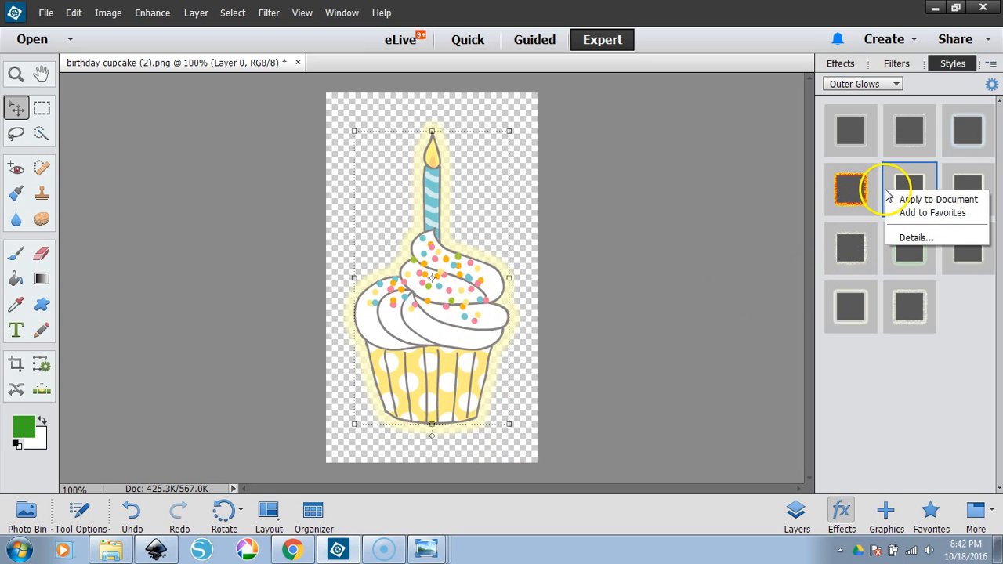
left_click(908, 238)
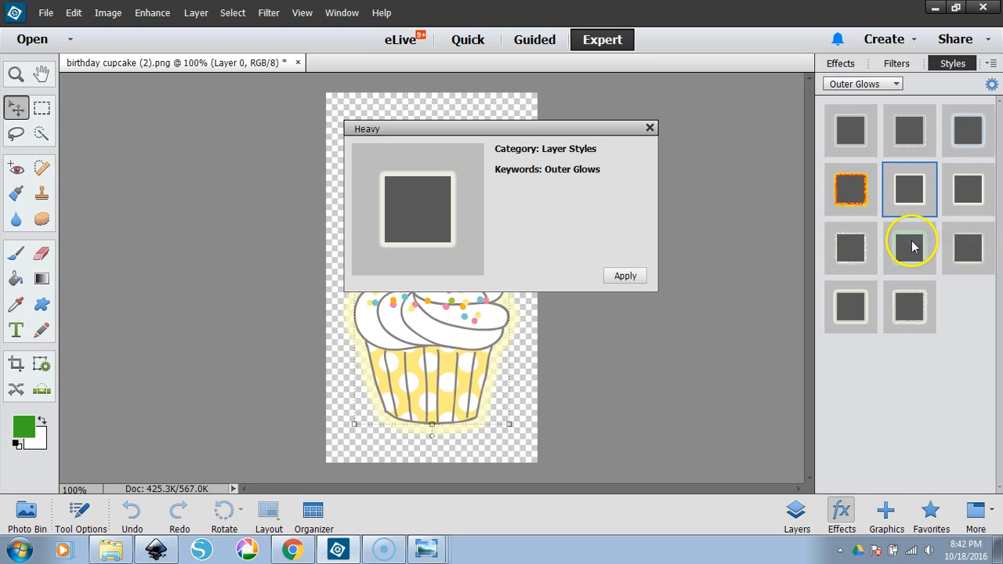
left_click(625, 275)
right_click(923, 199)
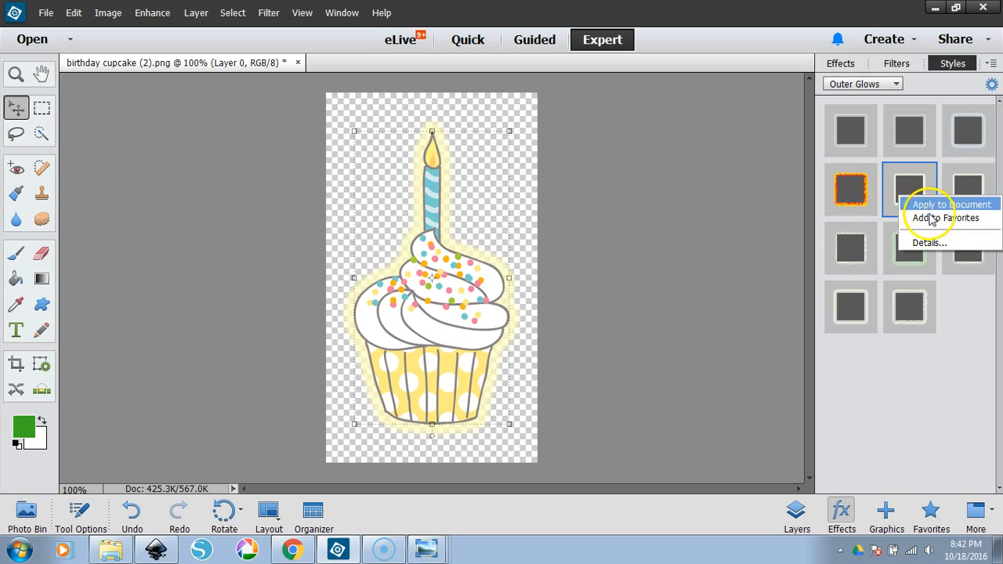
Edit the cupcake's layer style and set the outer glow color to white (ffffff)
right_click(446, 312)
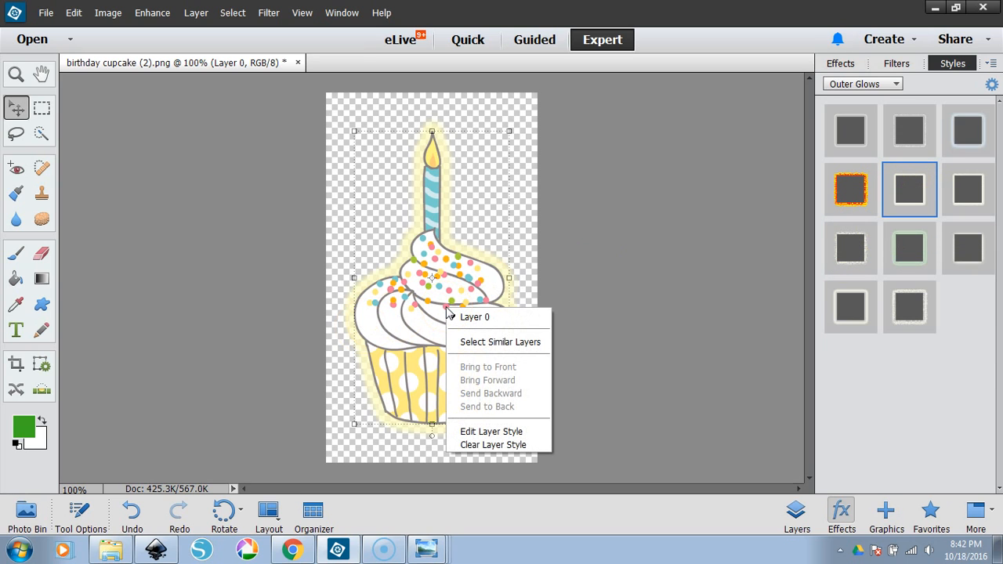
left_click(491, 431)
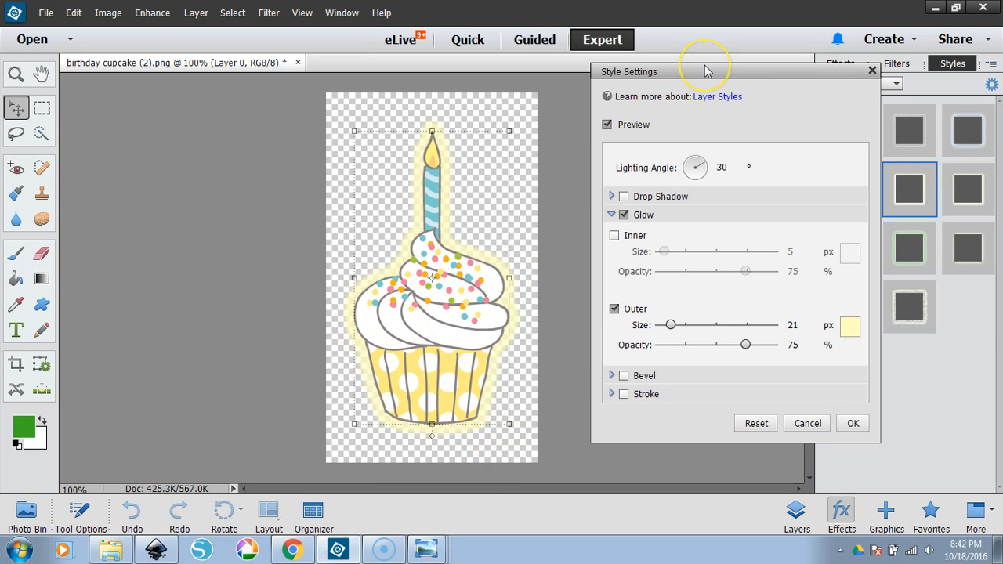
left_click(850, 327)
left_click_drag(383, 173, 293, 135)
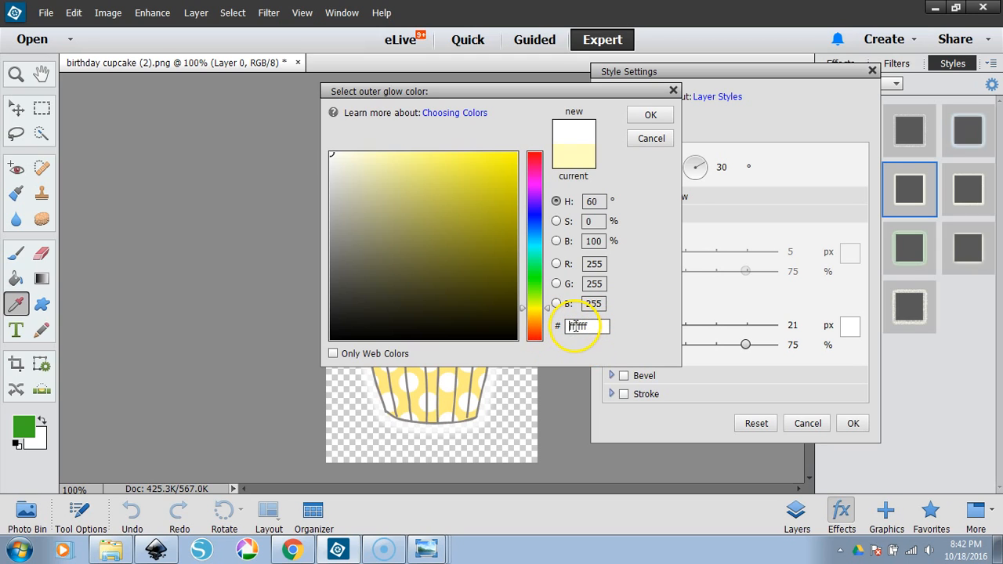
left_click(650, 116)
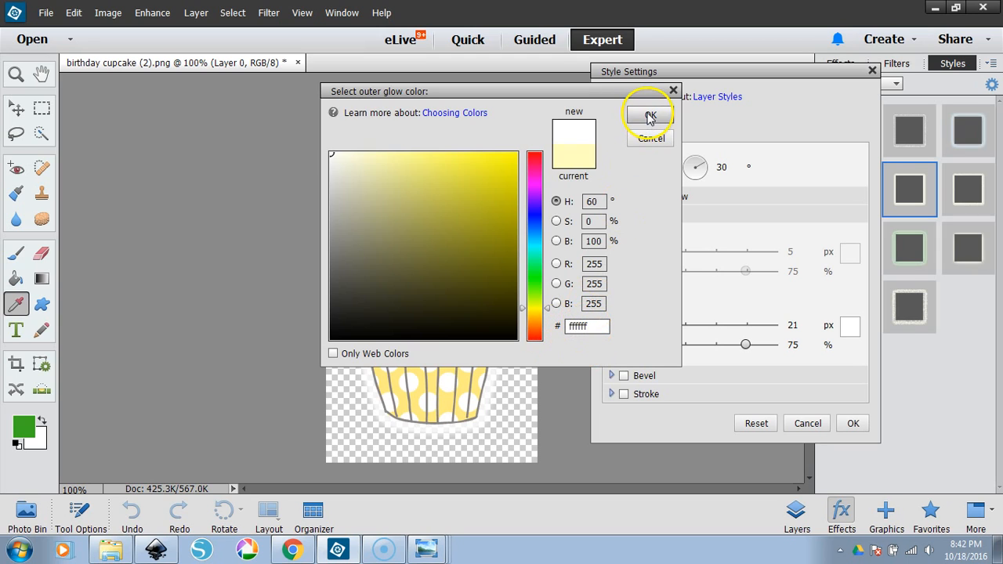
left_click(650, 116)
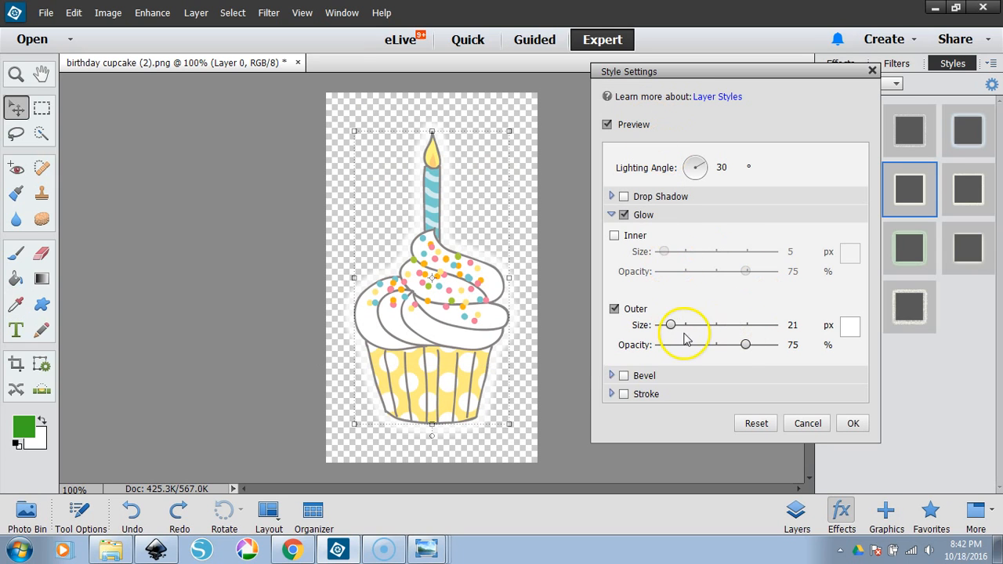
Set the outer glow to 100% opacity and 35 px size, and apply the style settings
left_click_drag(749, 348, 808, 350)
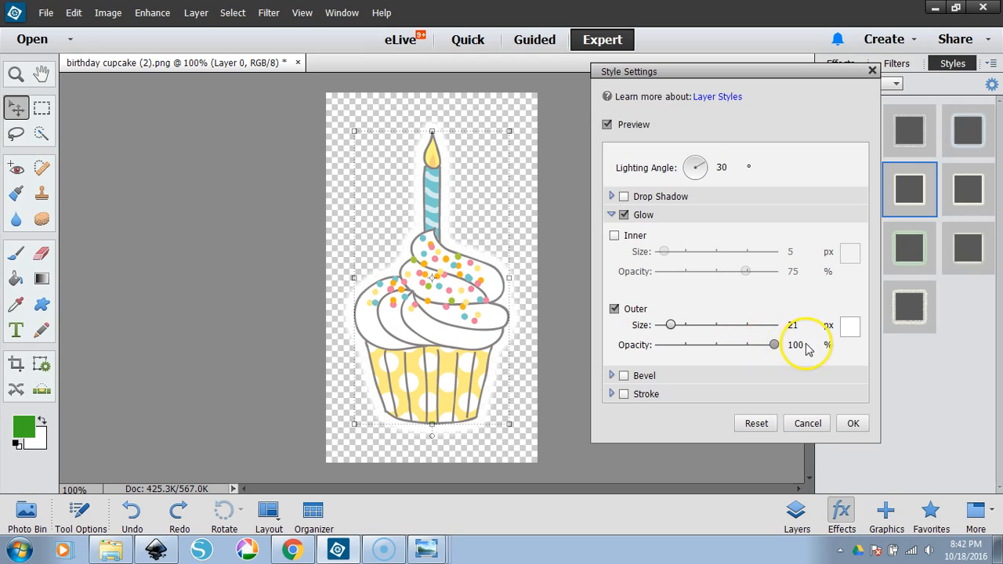
left_click_drag(671, 325, 675, 327)
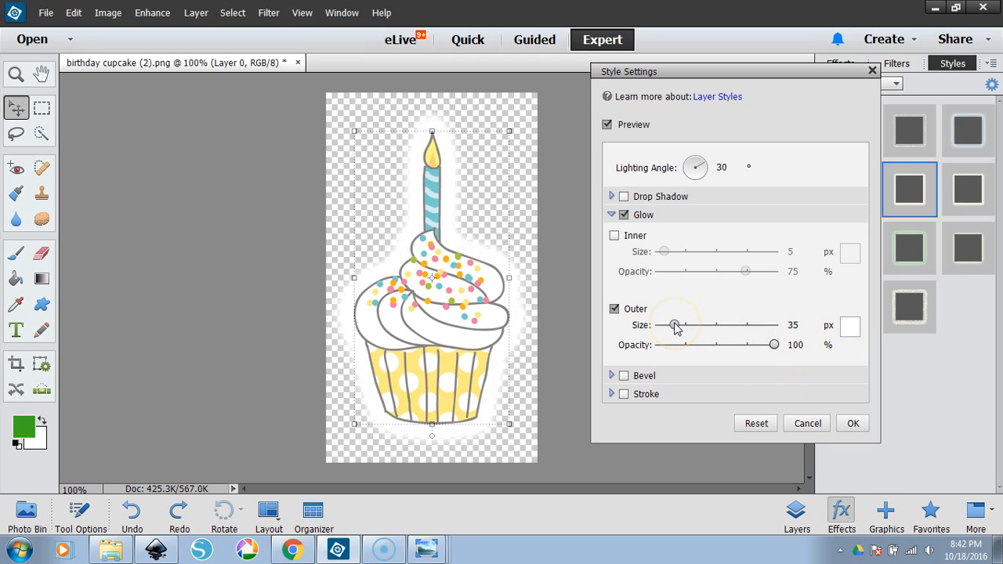
left_click(854, 424)
Start a Save for Web export of the cupcake in PNG-8 format
left_click(45, 13)
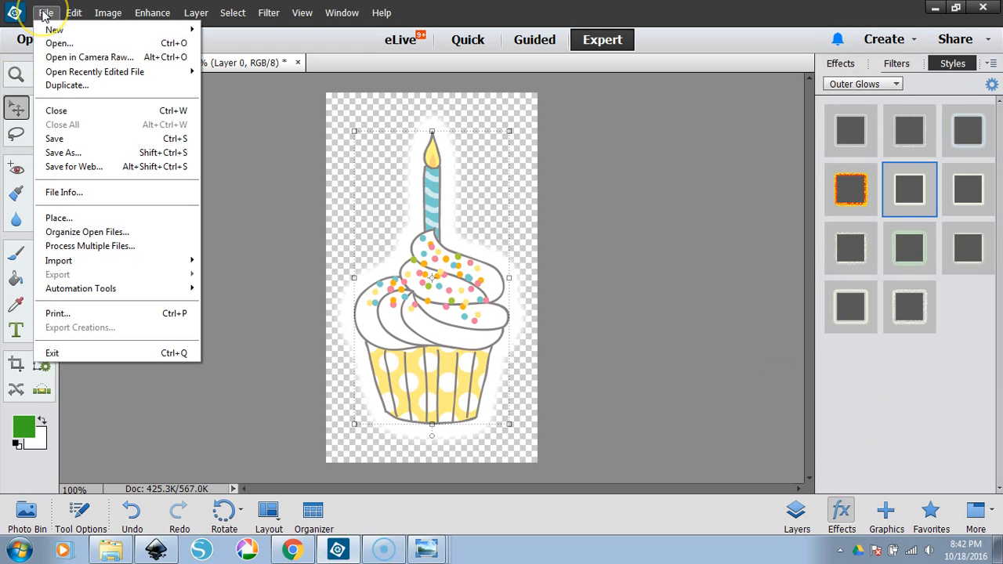
left_click(87, 174)
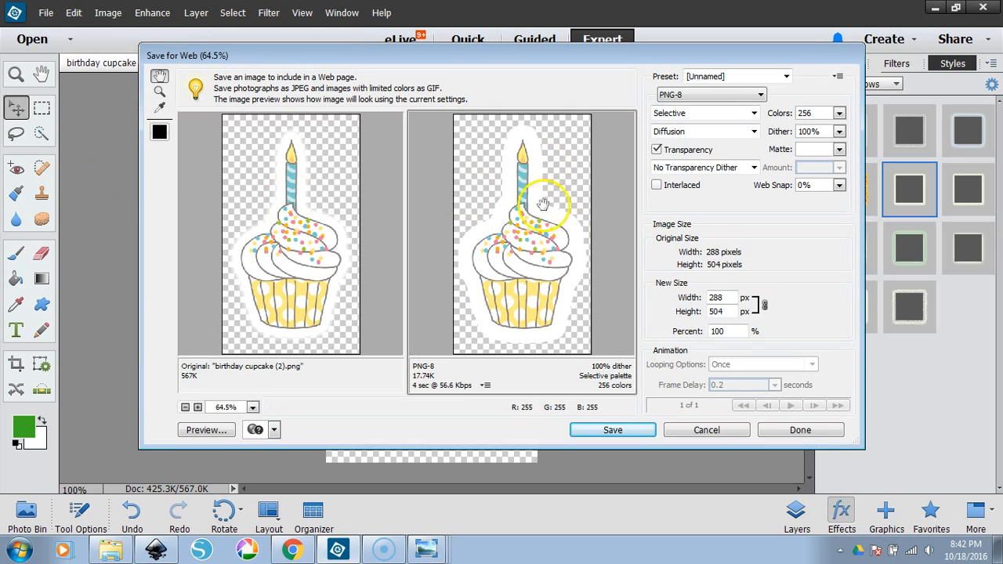
left_click(695, 95)
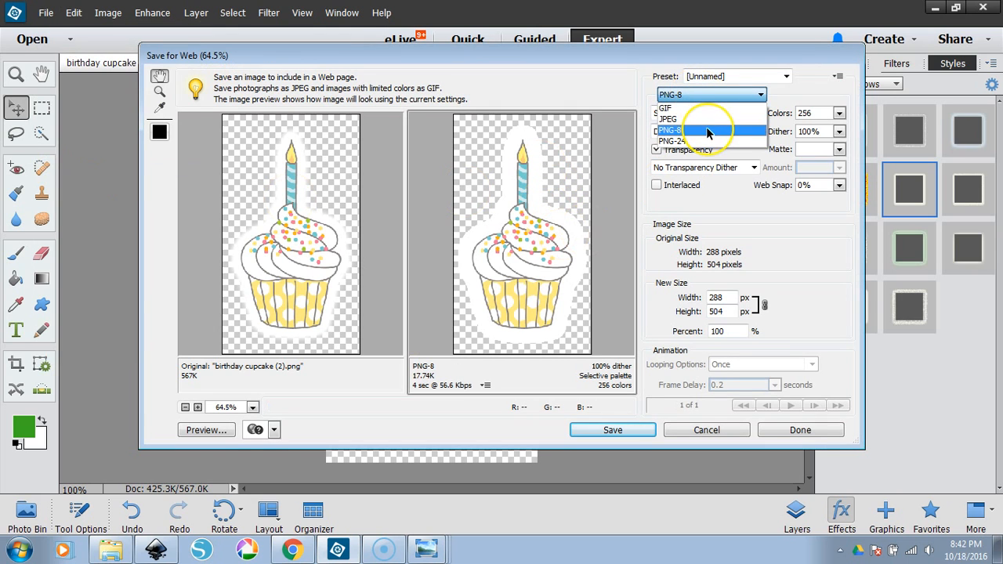
left_click(704, 127)
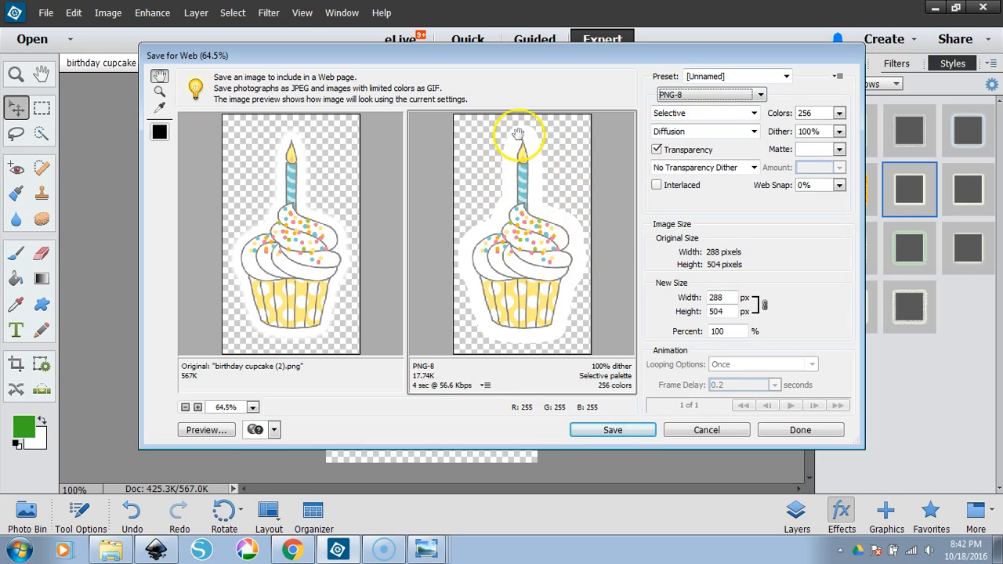
Proceed to saving the optimized image and choose the cupcake project folder on the desktop as its location
left_click(613, 430)
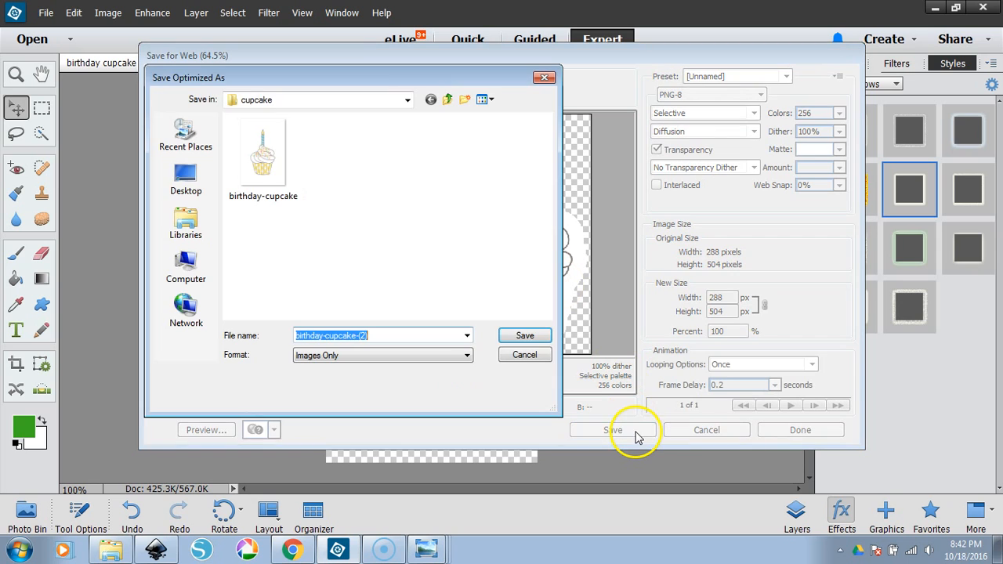
left_click(448, 100)
left_click(292, 291)
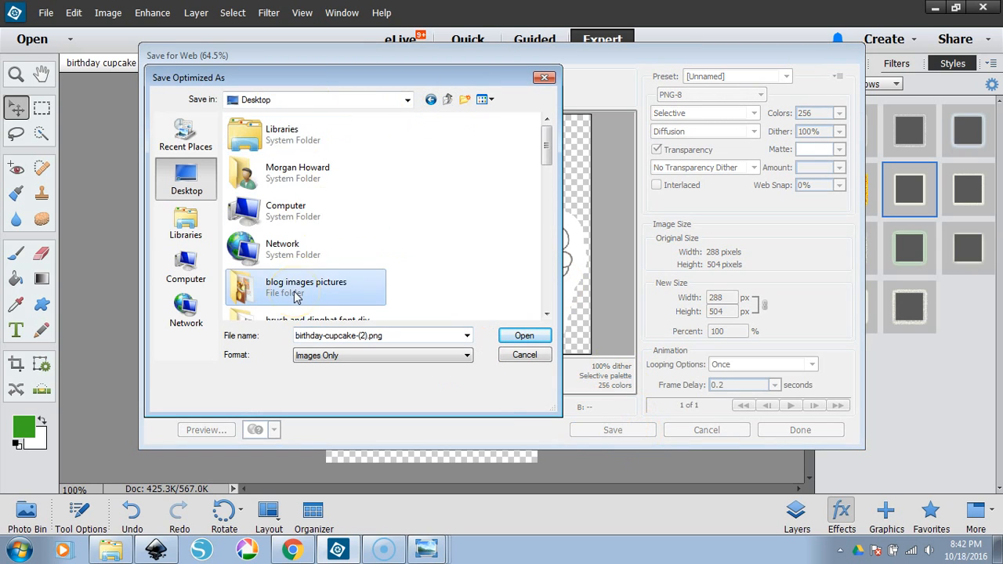
scroll(296, 296, "down", 2)
scroll(295, 297, "down", 5)
scroll(295, 296, "up", 10)
scroll(294, 296, "down", 1)
scroll(295, 296, "down", 3)
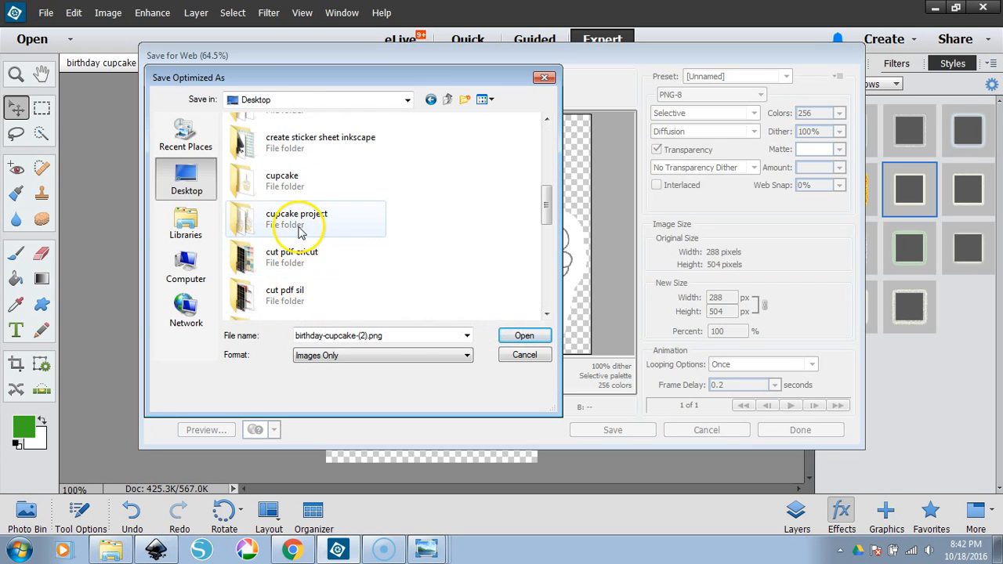
double_click(302, 223)
Name the exported image "cupcake upload PSE" and save it as Images Only
left_click(393, 335)
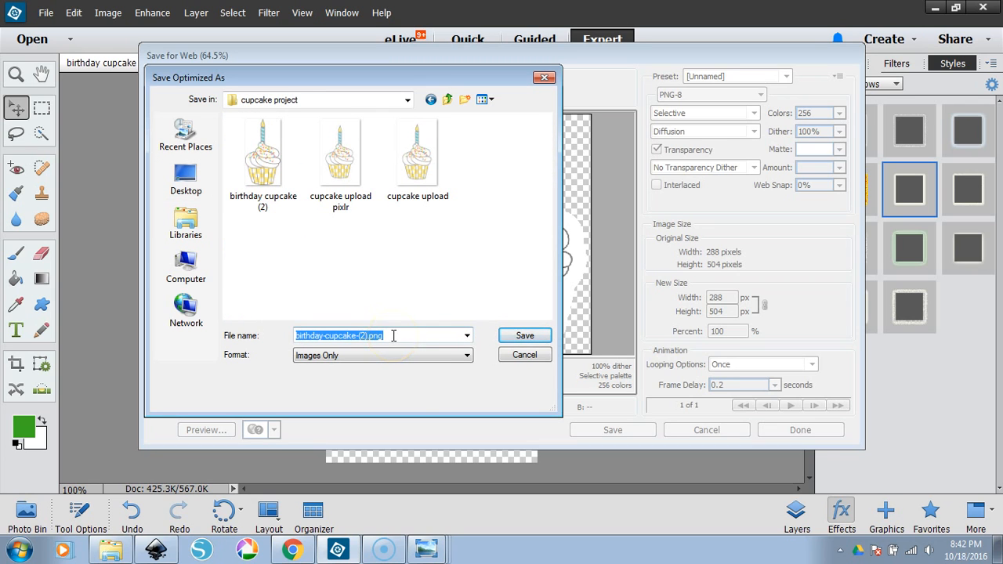
type("cupcake")
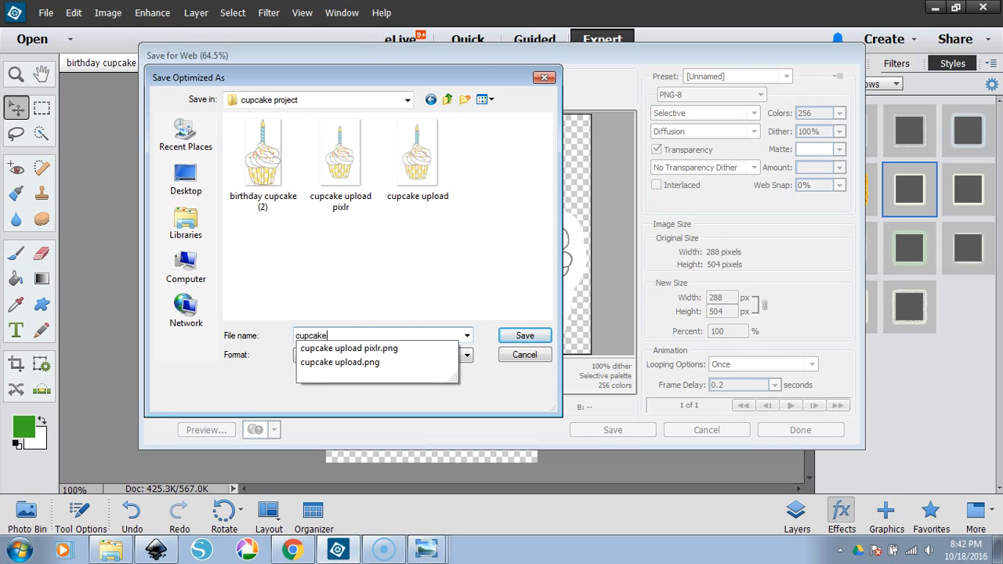
type(" upload PSE")
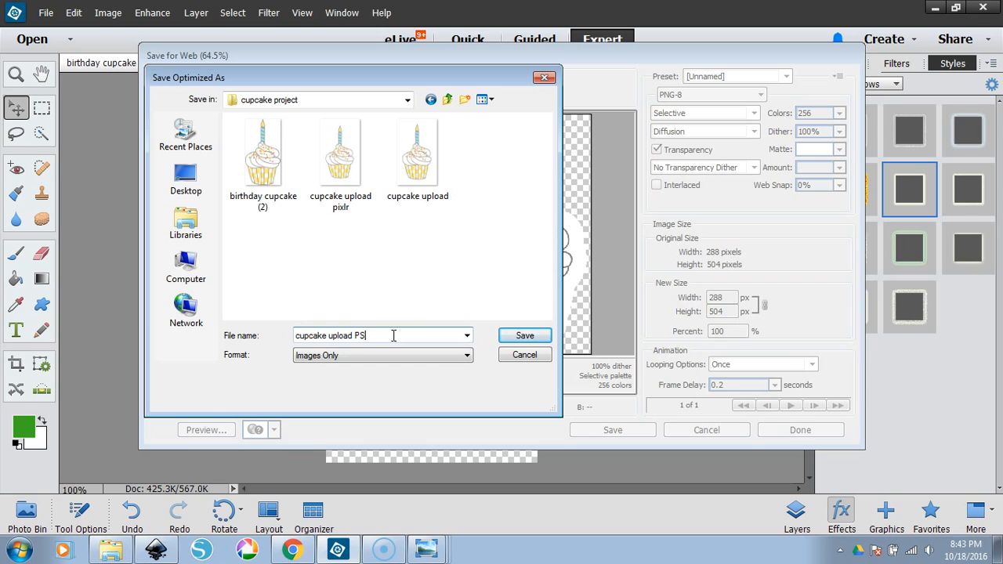
left_click(426, 357)
left_click(427, 365)
left_click(513, 339)
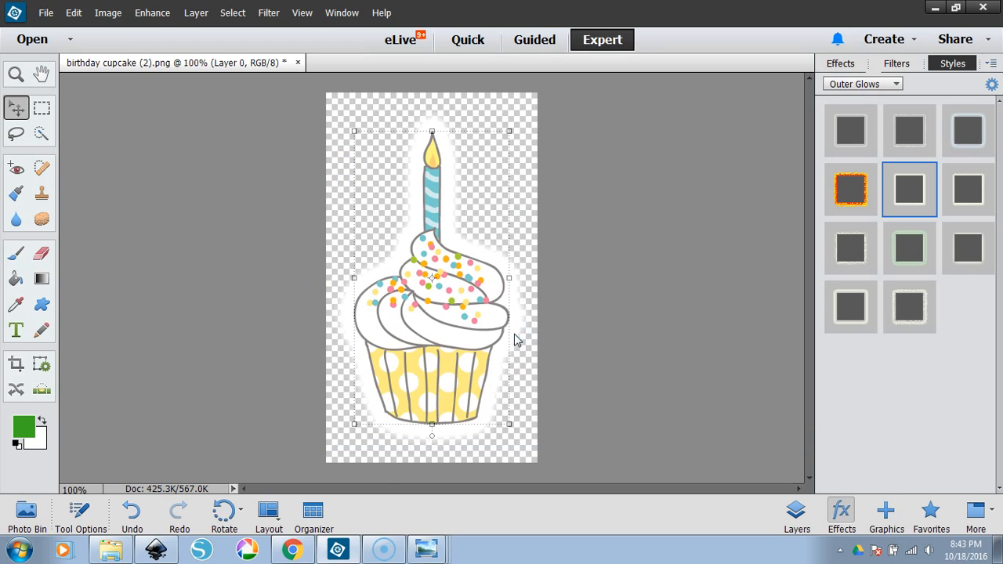
Open the exported "cupcake-upload-PSE" image from the cupcake project folder to check its white border
left_click(110, 551)
left_click(919, 106)
left_click_drag(919, 106, 632, 105)
double_click(714, 207)
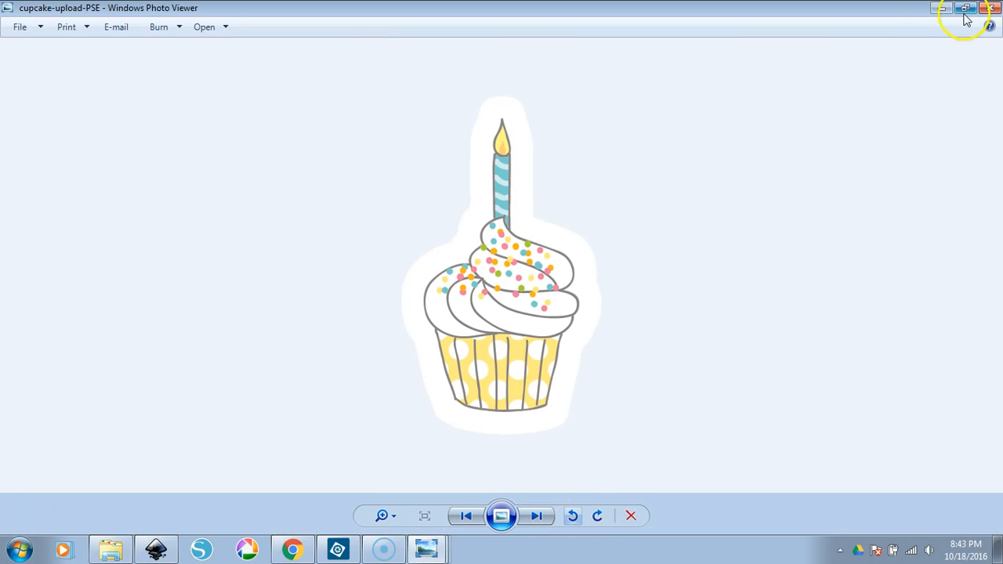
left_click(938, 9)
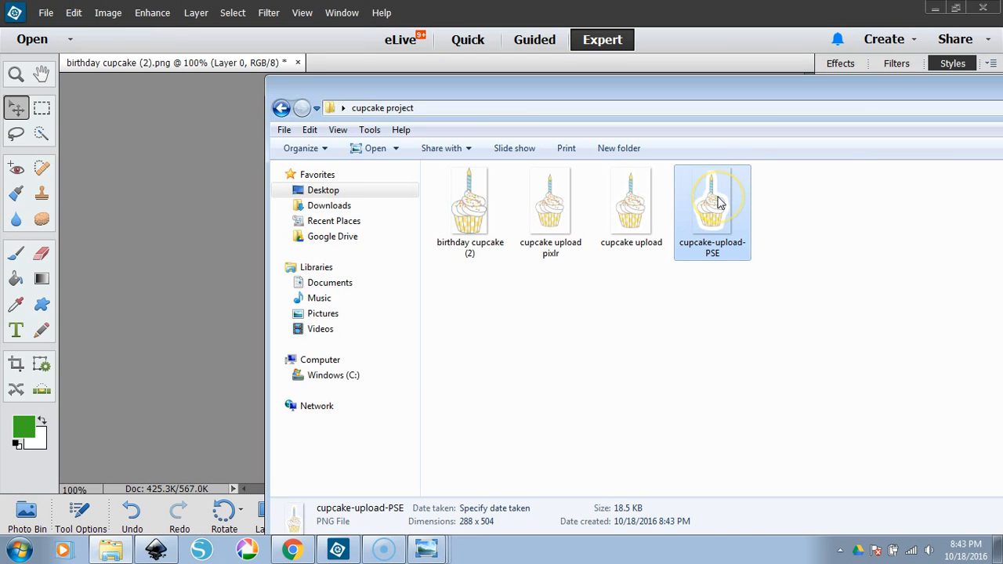
Switch to Cricut Design Space in Chrome and load "cupcake upload pixlr" as a new image upload
left_click(289, 550)
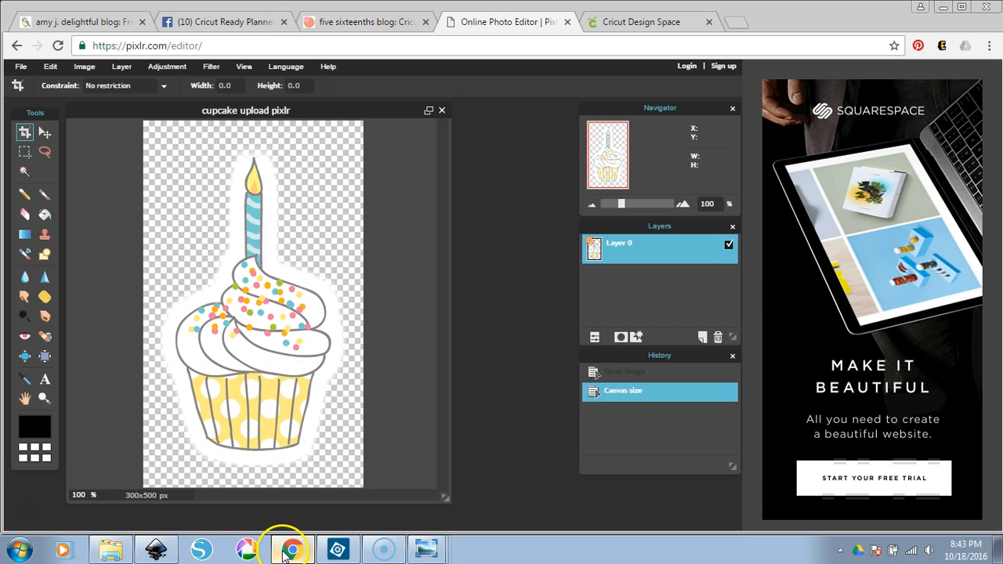
left_click(648, 23)
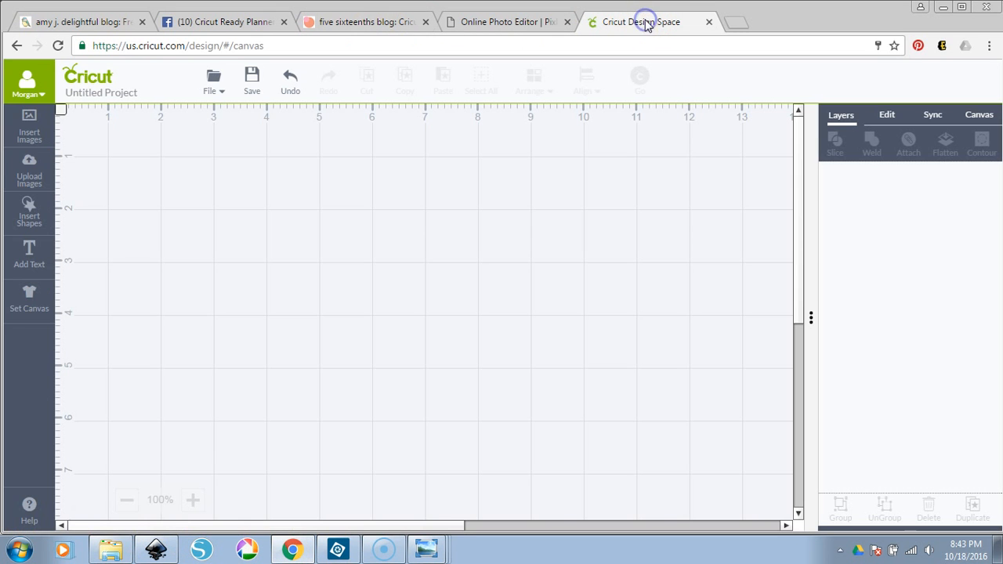
left_click(43, 178)
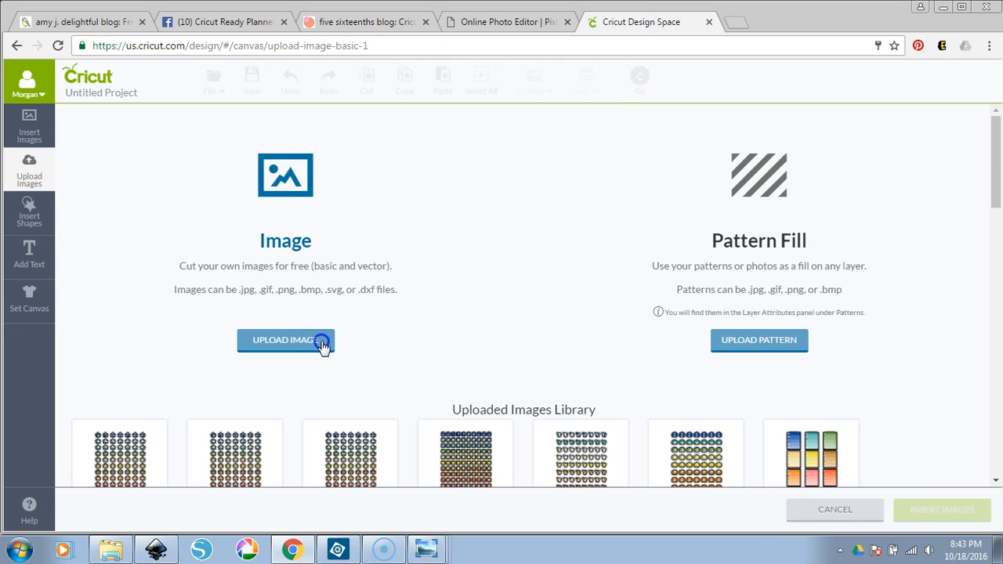
left_click(322, 345)
left_click(232, 240)
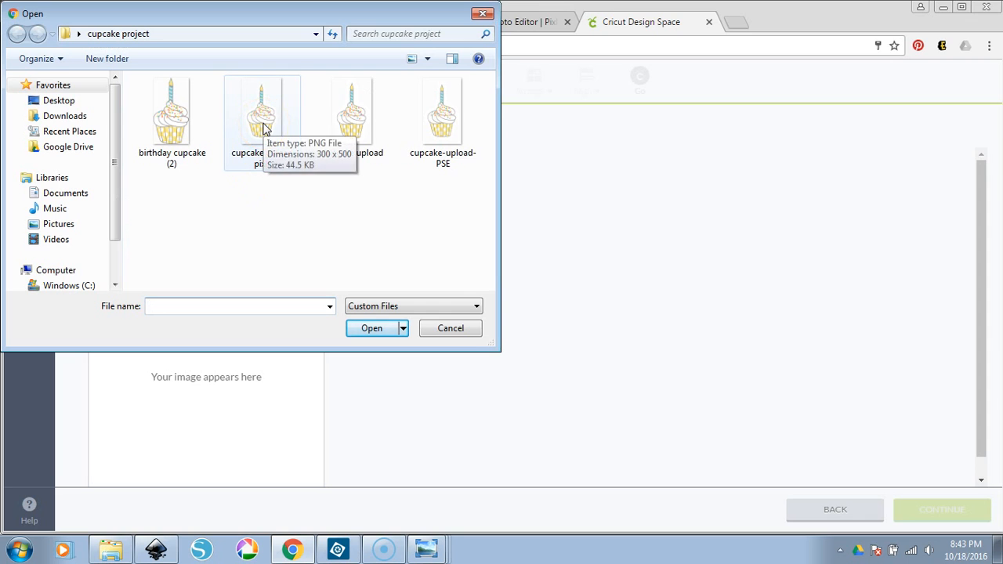
left_click(262, 126)
left_click(369, 329)
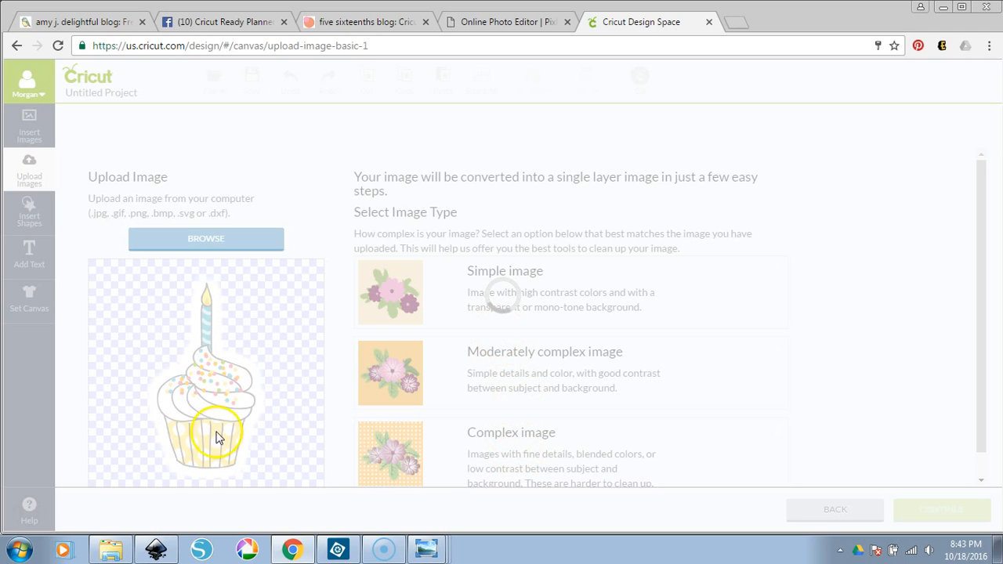
Classify the uploaded Pixlr cupcake as a complex image and save it as a Print Then Cut image
scroll(885, 329, "down", 1)
left_click(530, 436)
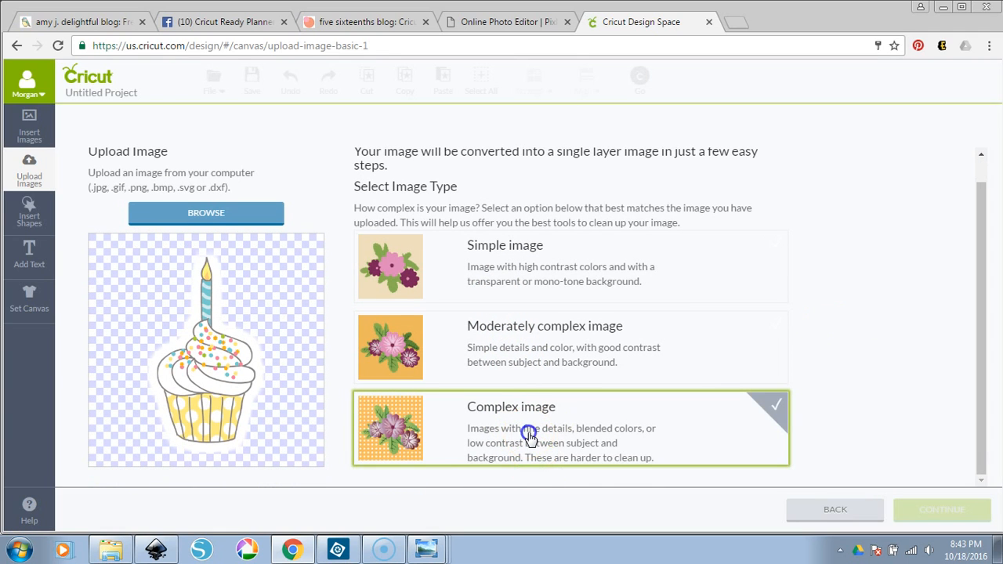
left_click(963, 509)
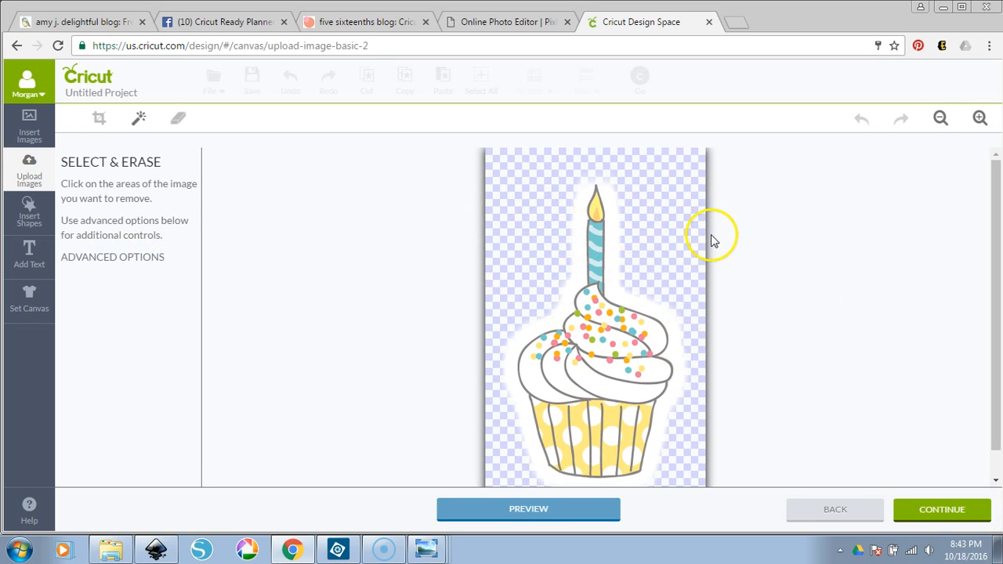
left_click(936, 510)
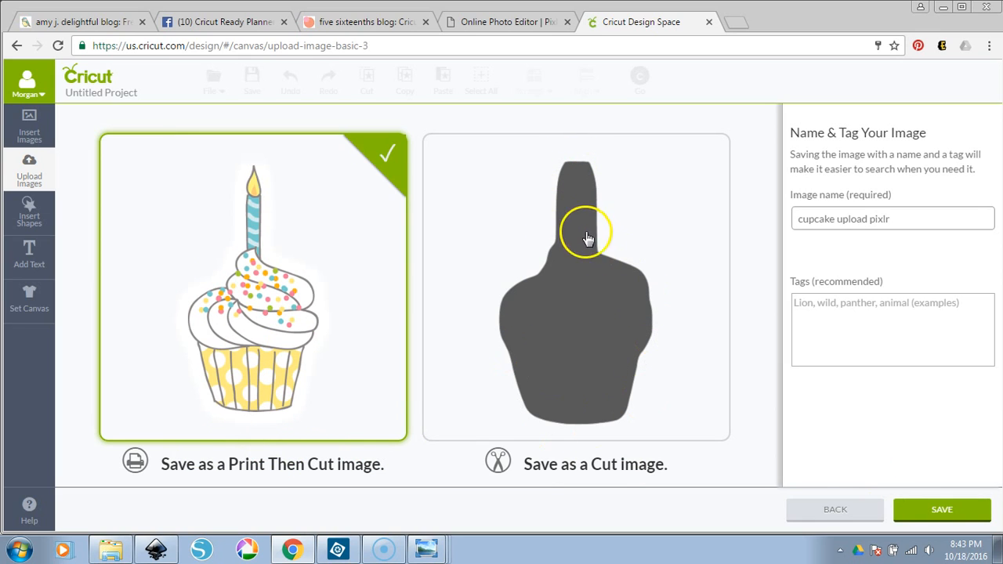
left_click(935, 513)
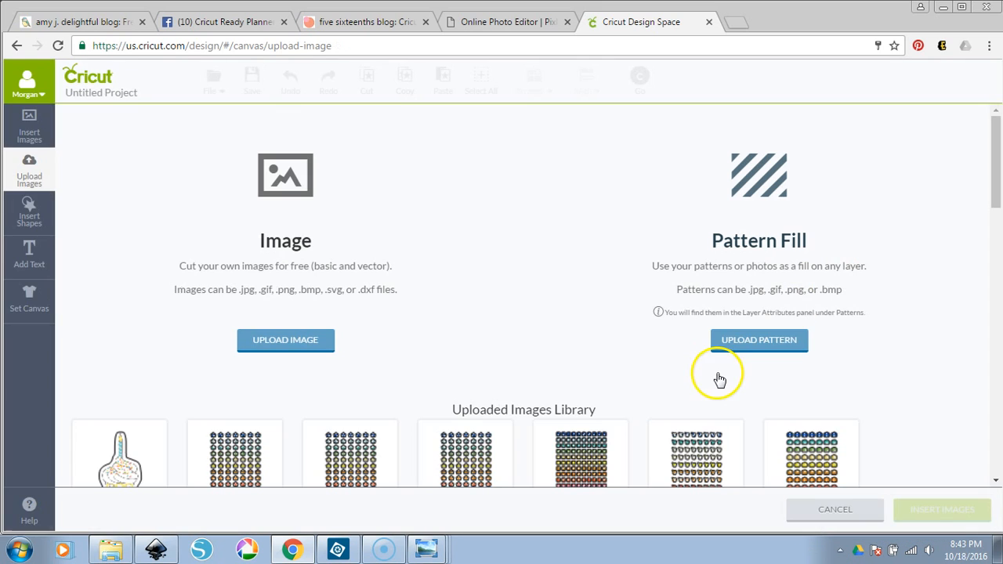
Load the "cupcake upload" file from the cupcake project folder as a new image upload
left_click(276, 339)
left_click(214, 239)
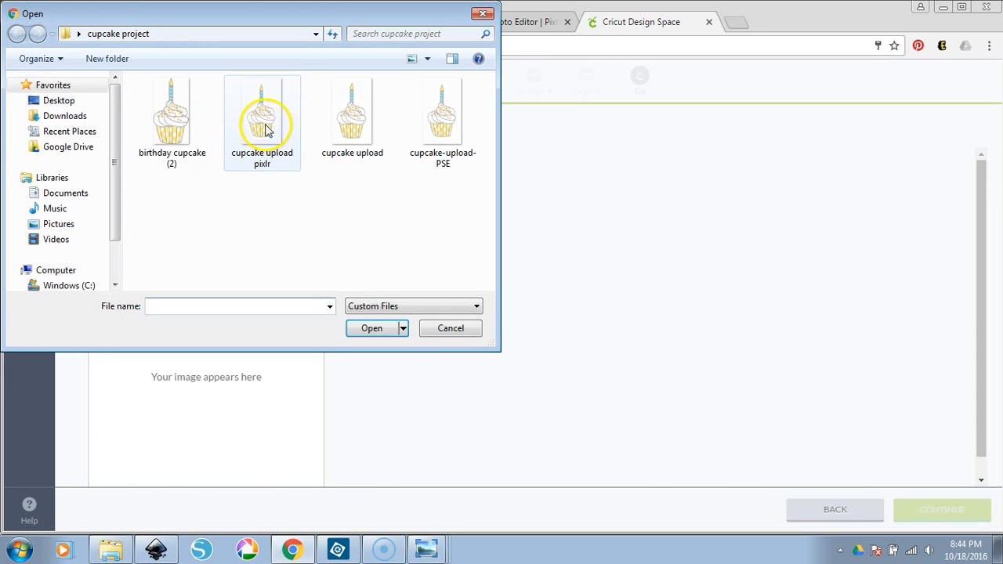
left_click(354, 118)
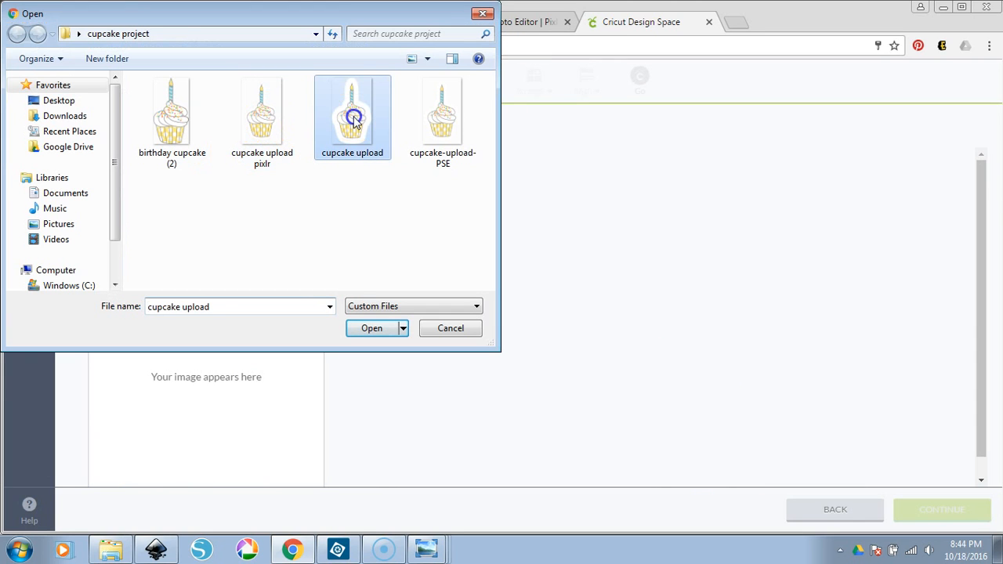
left_click(374, 333)
Classify the "cupcake upload" picture as a complex image and save it as a Print Then Cut image
left_click(527, 445)
left_click(956, 511)
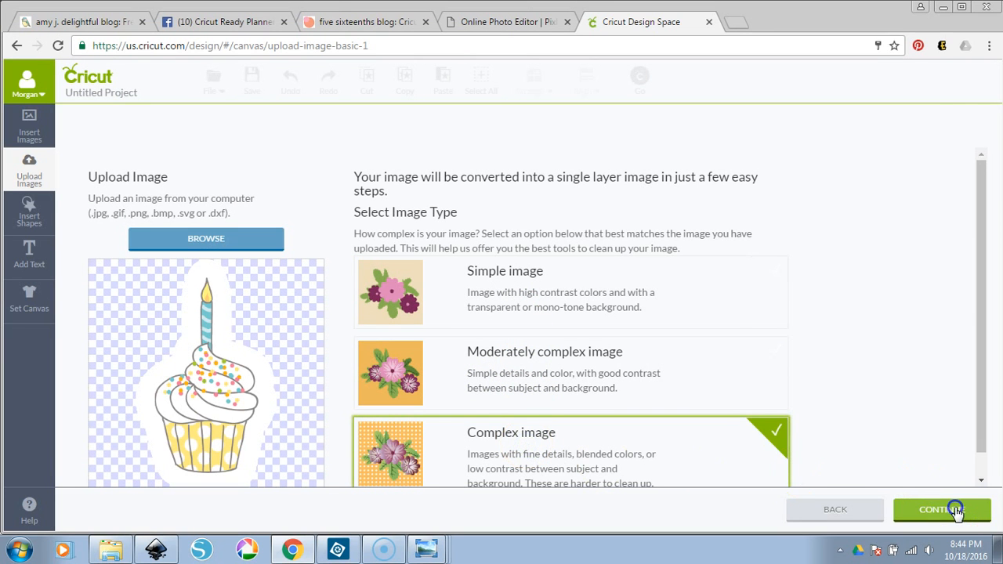
scroll(721, 336, "down", 5)
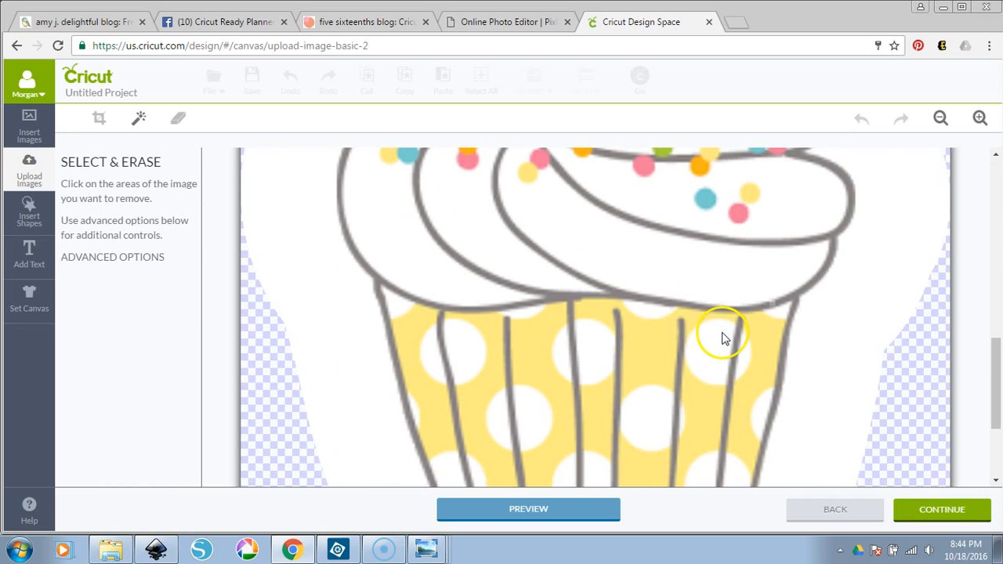
left_click(933, 513)
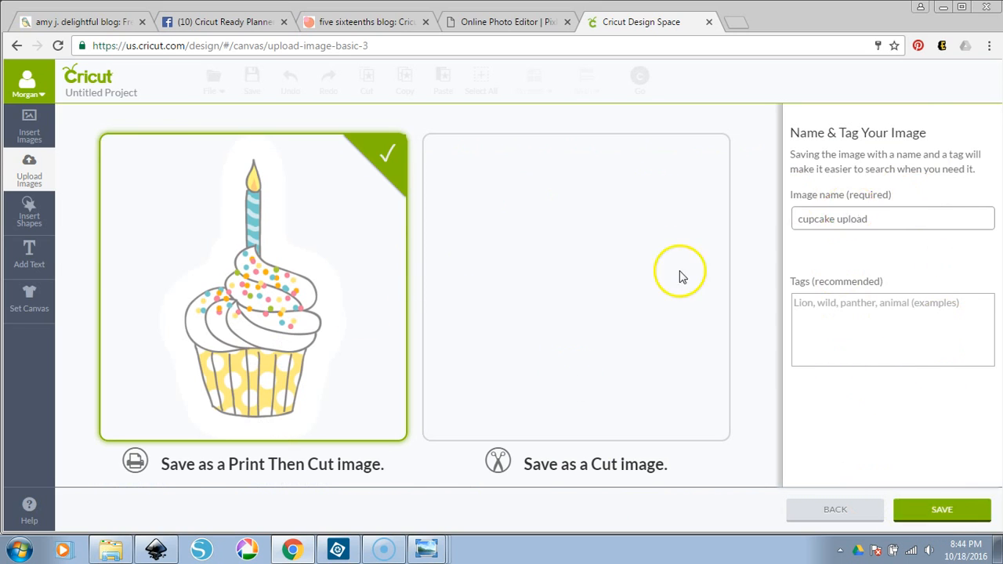
left_click(948, 511)
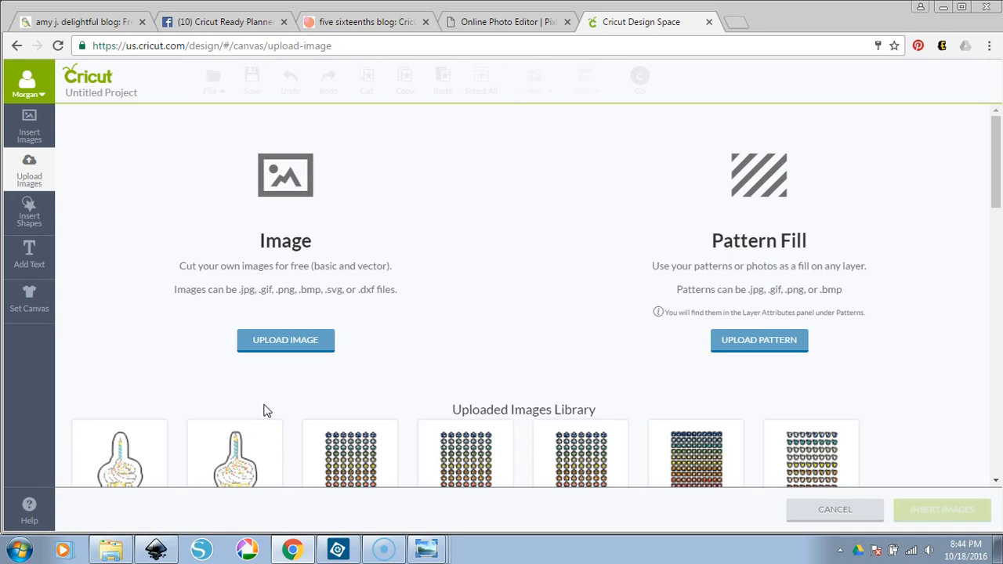
Load "cupcake-upload-PSE" from the cupcake project folder as another new image upload
left_click(269, 343)
left_click(235, 239)
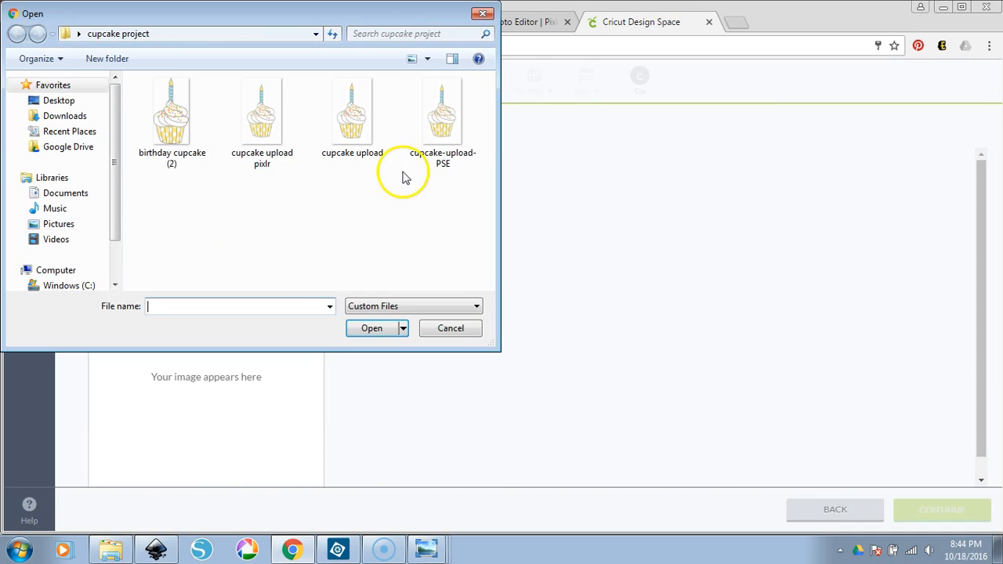
left_click(442, 109)
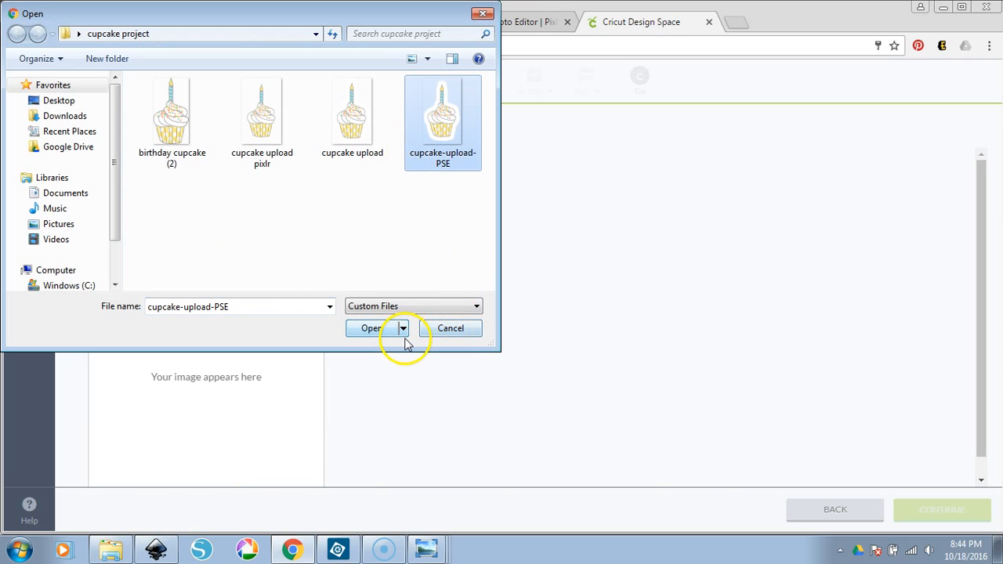
left_click(376, 333)
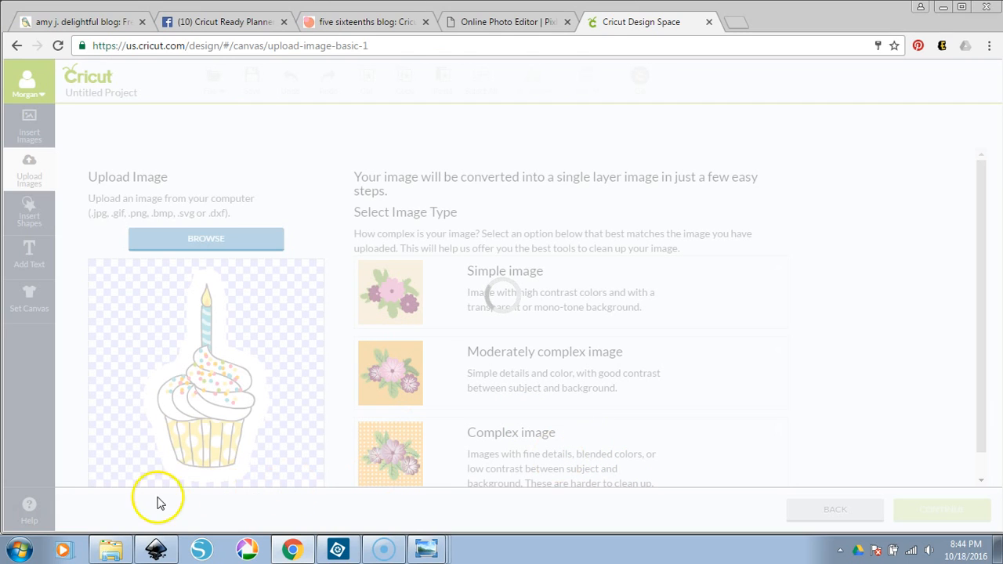
Classify the PSE cupcake as a complex image and save it as a Print Then Cut image
left_click(510, 456)
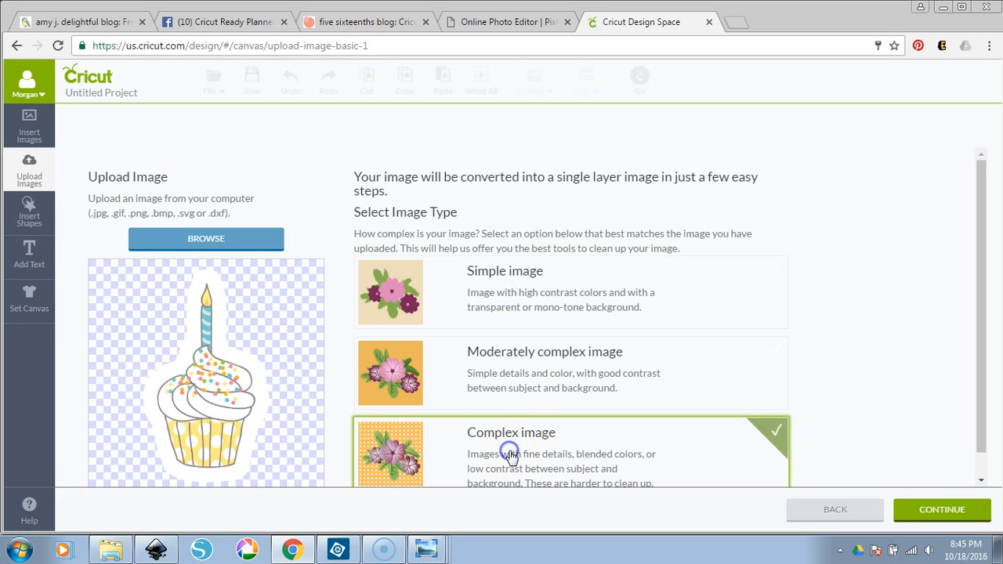
left_click(969, 511)
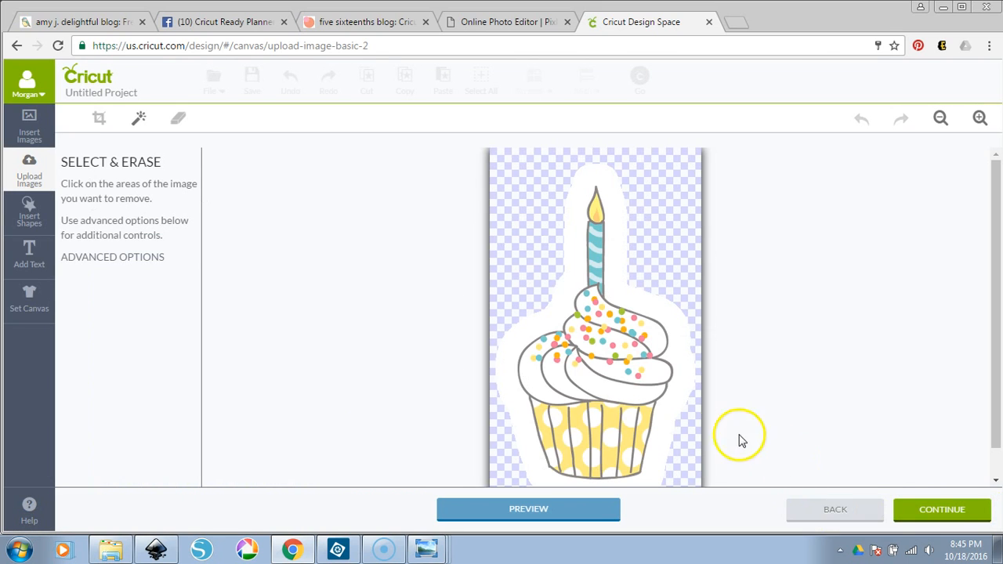
left_click(964, 506)
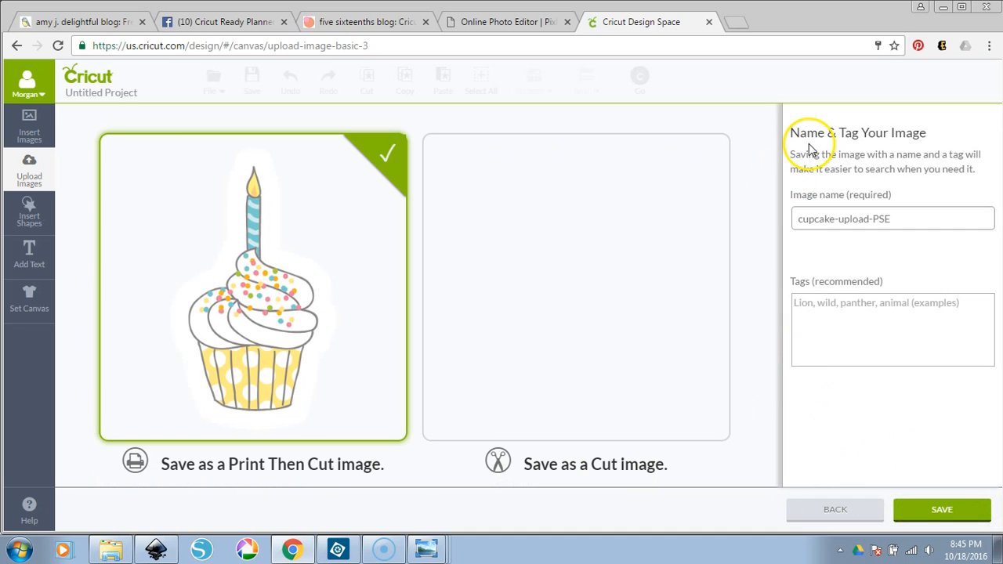
left_click(943, 509)
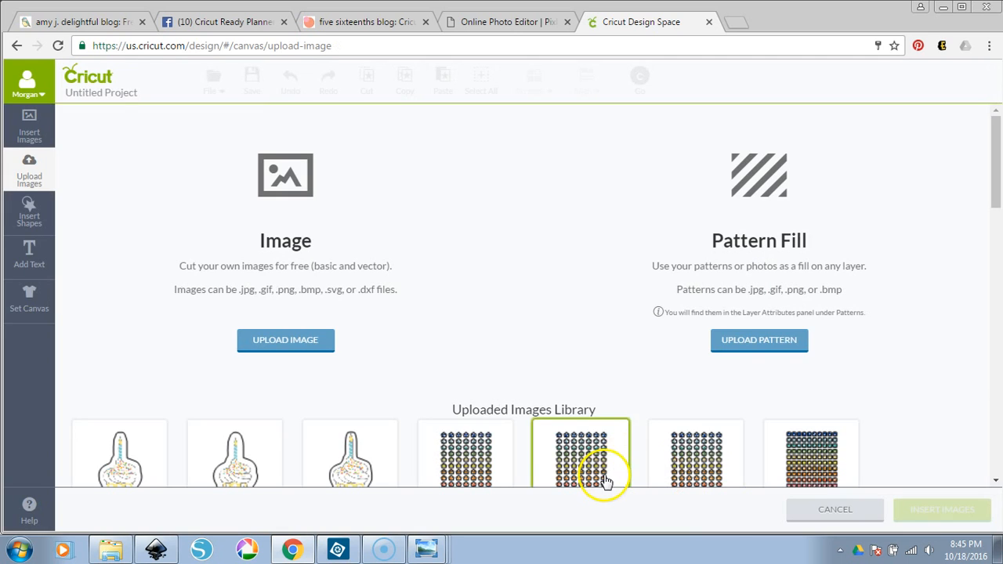
Select the three uploaded cupcakes in the Uploaded Images Library and insert them on the canvas
scroll(439, 267, "down", 2)
left_click(368, 325)
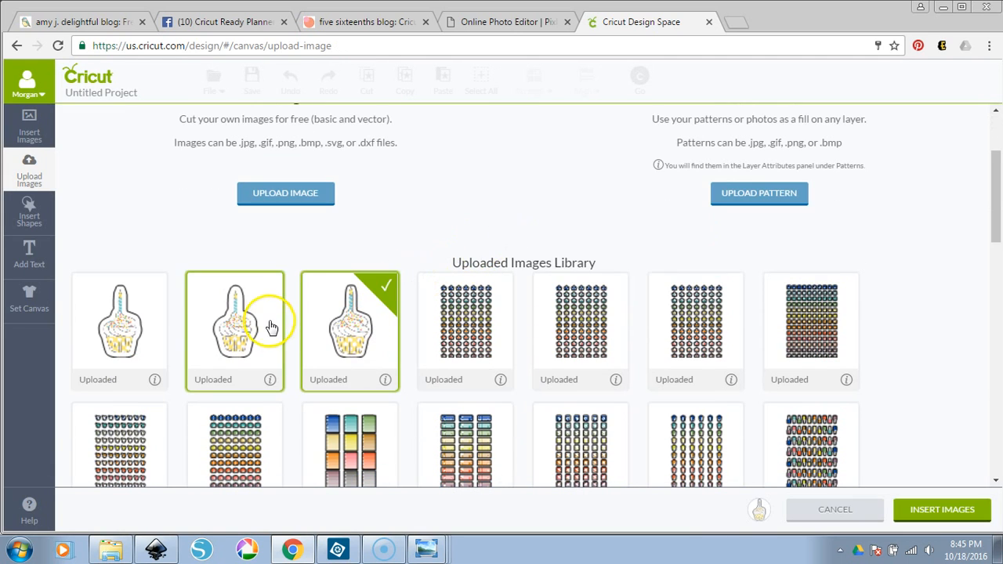
left_click(263, 329)
left_click(121, 327)
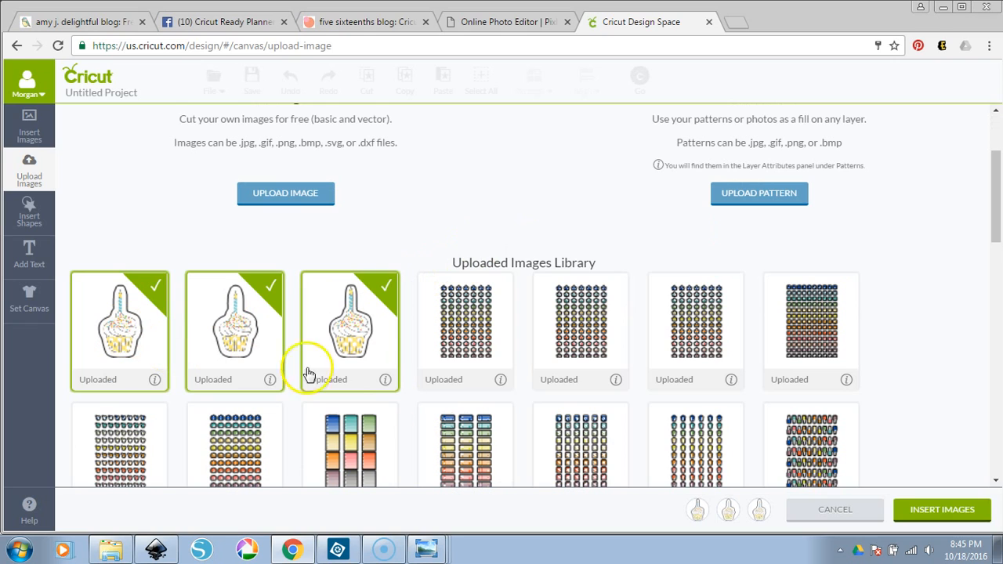
left_click(910, 511)
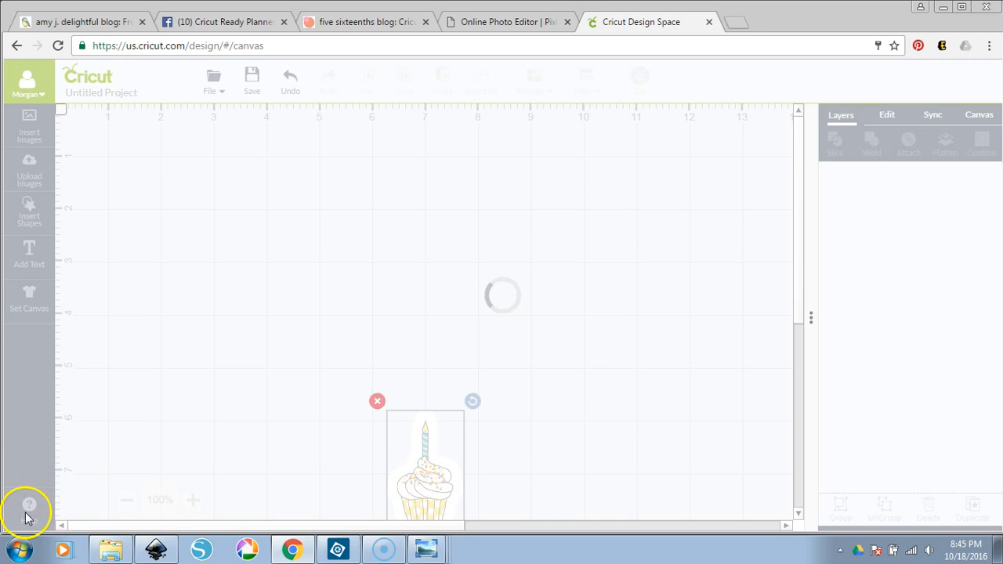
Separate the stacked cupcakes and line them up in a row, ordered Pixlr, "cupcake upload" and PSE
left_click_drag(403, 477, 188, 227)
left_click_drag(433, 465, 261, 201)
left_click_drag(424, 486, 339, 219)
left_click_drag(207, 226, 172, 225)
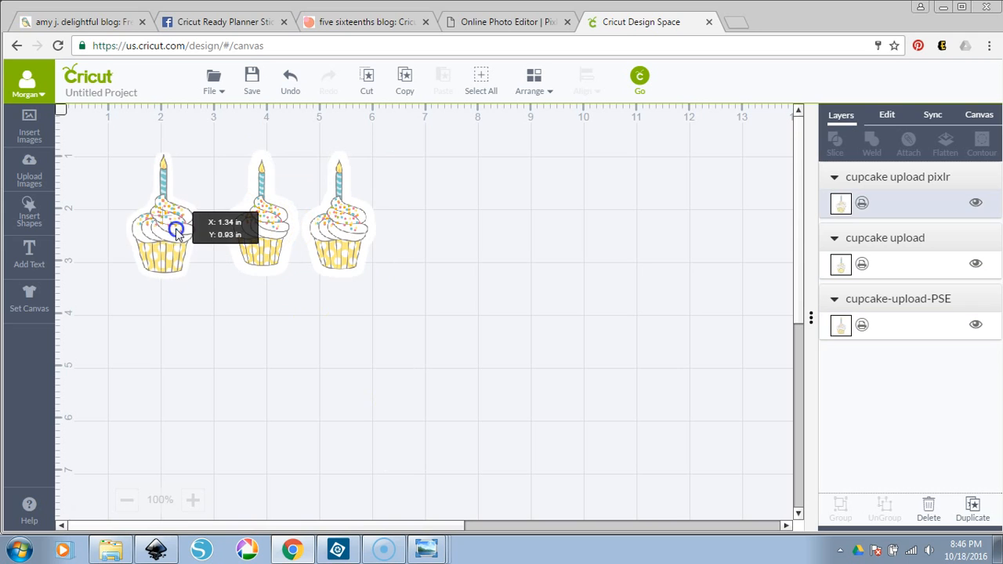
left_click_drag(266, 255, 257, 255)
left_click_drag(327, 247, 324, 246)
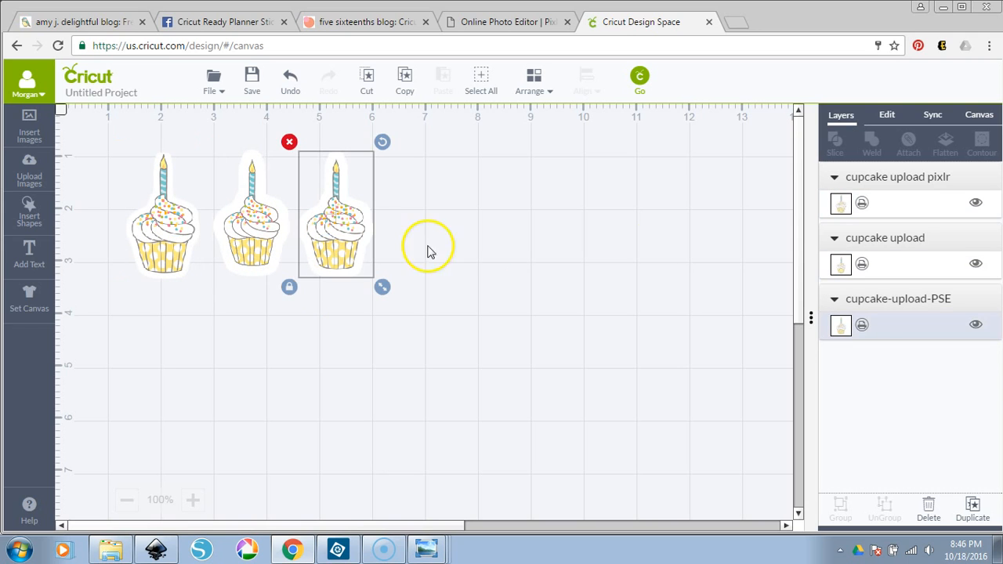
Set the PSE cupcake's width to 0.7 in with its proportions locked
left_click(887, 114)
left_click_drag(874, 174, 837, 182)
left_click(466, 337)
type(".7")
key("Tab")
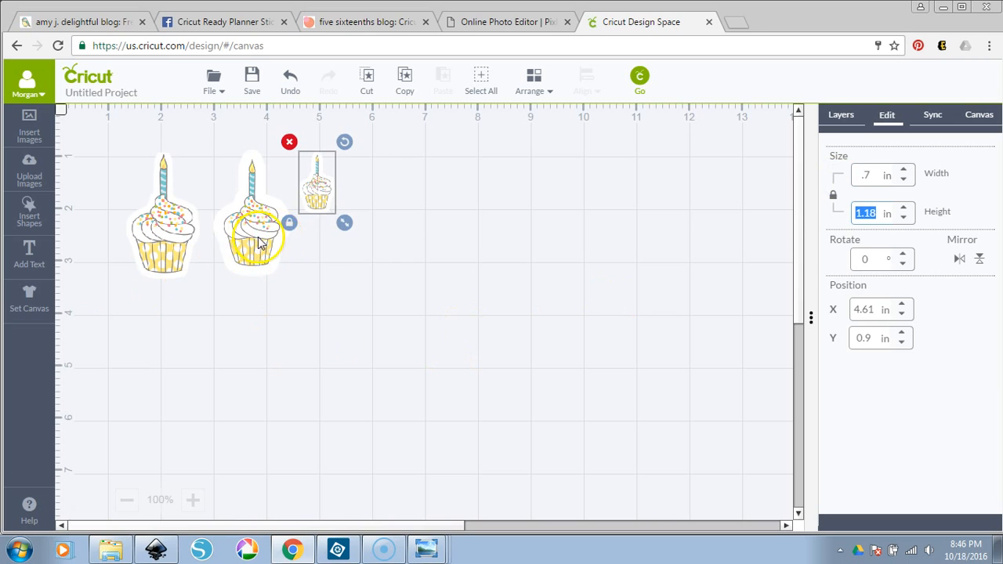
Set the width of the middle "cupcake upload" image to 0.7 in
left_click(259, 235)
left_click_drag(884, 175, 811, 172)
key("BackSpace")
type(".7")
key("Tab")
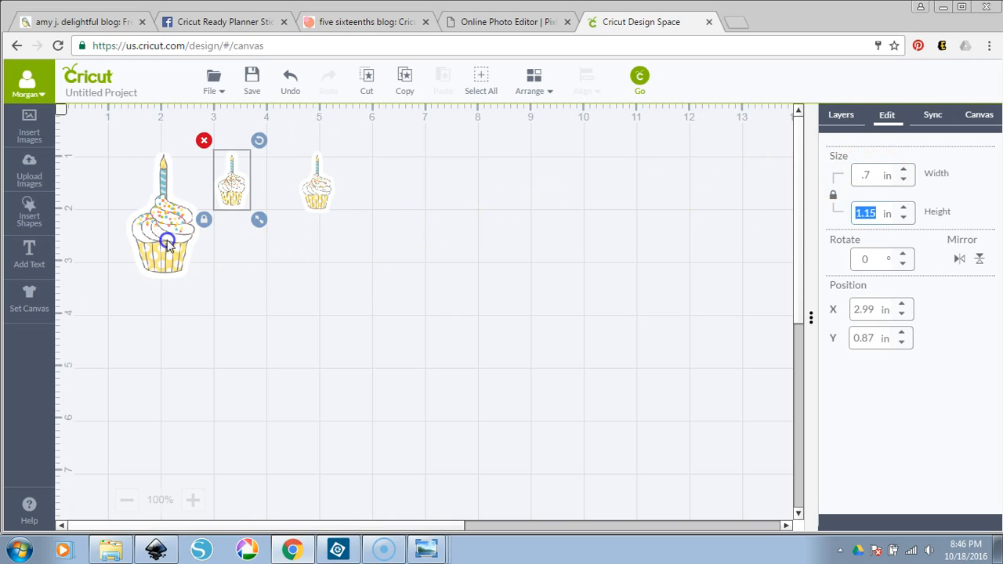
Set the Pixlr cupcake's width to 0.7 in and bring the small cupcakes close together in a row
left_click(163, 235)
left_click_drag(889, 175, 822, 193)
key("BackSpace")
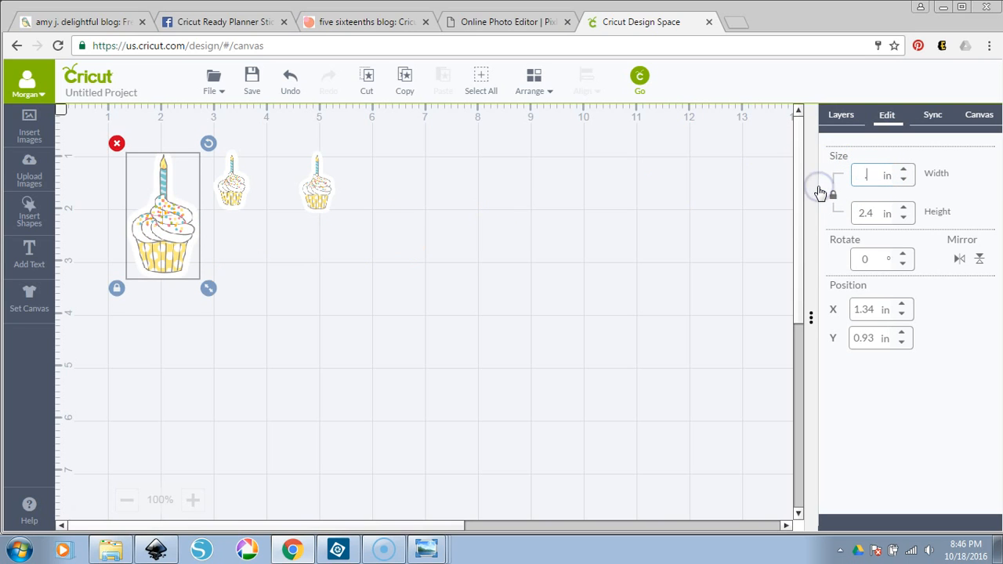
left_click(674, 260)
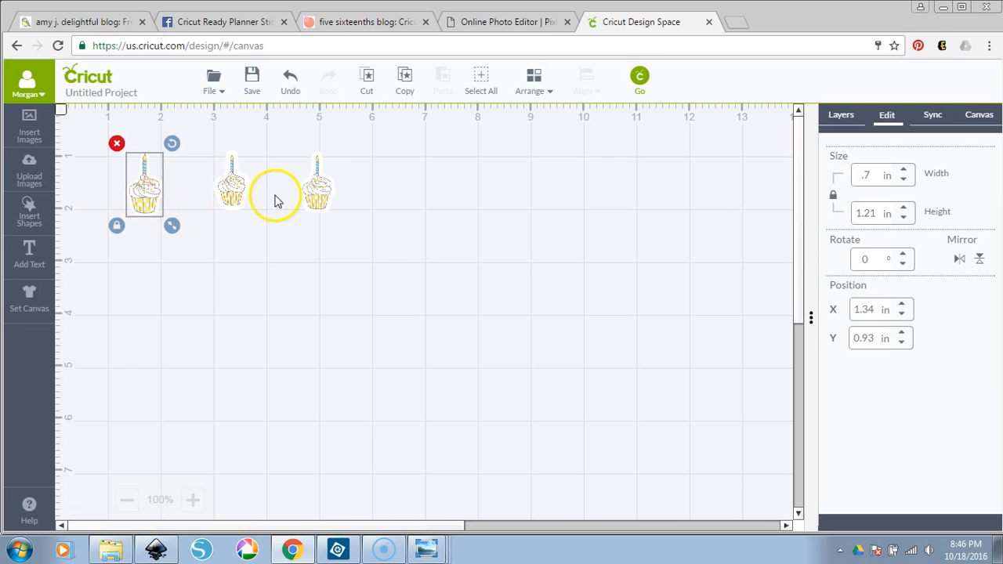
left_click_drag(225, 179, 246, 194)
left_click_drag(162, 191, 275, 194)
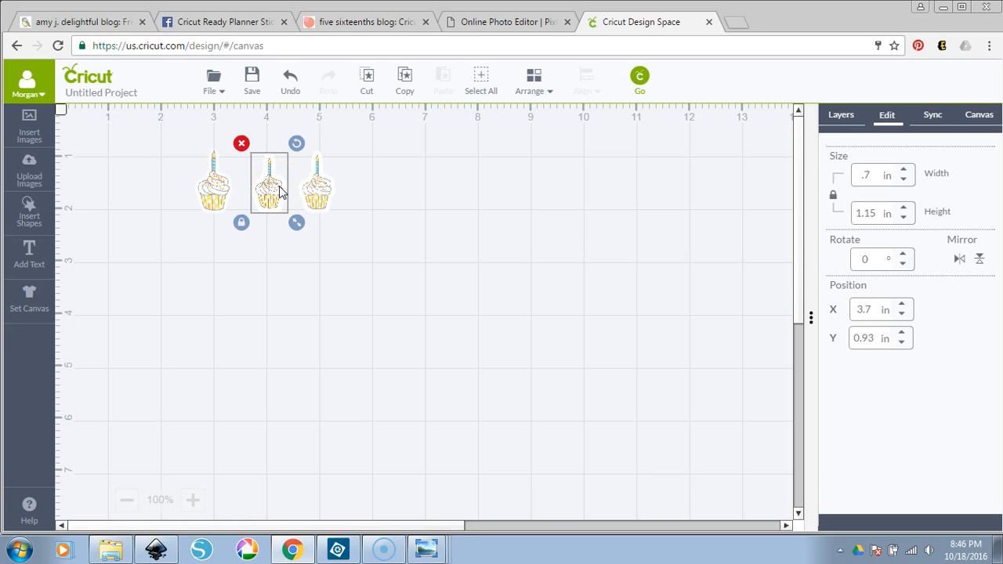
Preview the cupcakes on the print mat, turn off Bleed in the mat settings, and return to the canvas
left_click(641, 78)
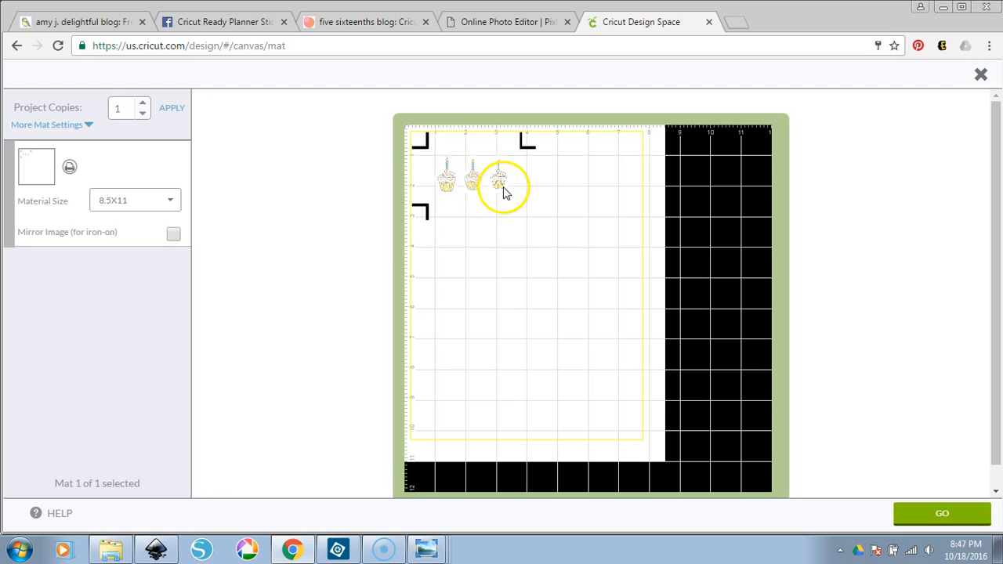
left_click(76, 125)
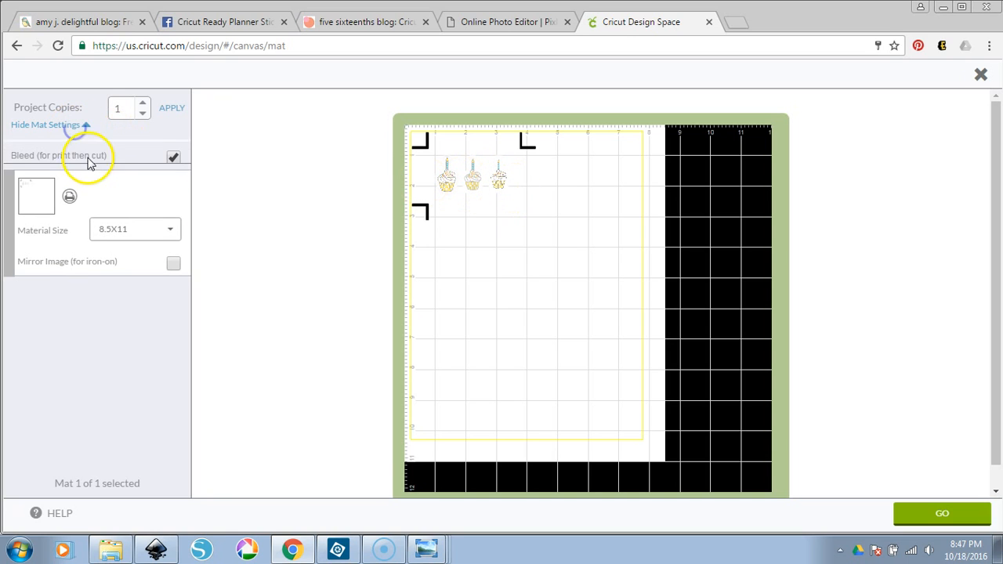
left_click(173, 159)
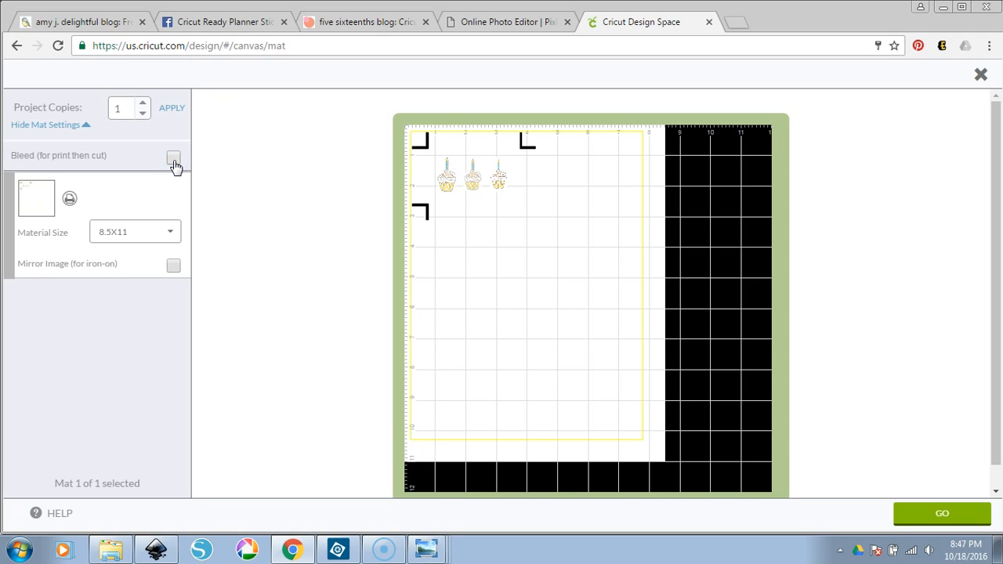
left_click(980, 75)
Enlarge the PSE cupcake to about 1.87 in wide and place the "cupcake upload" image beyond it at about 1.85 in wide
left_click(317, 198)
left_click_drag(343, 227, 407, 330)
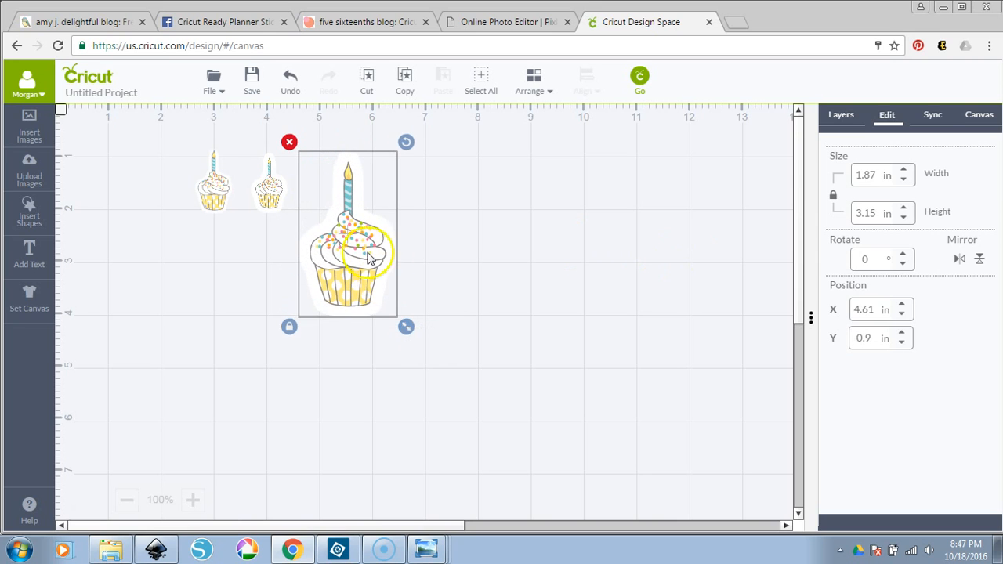
left_click_drag(270, 196, 528, 323)
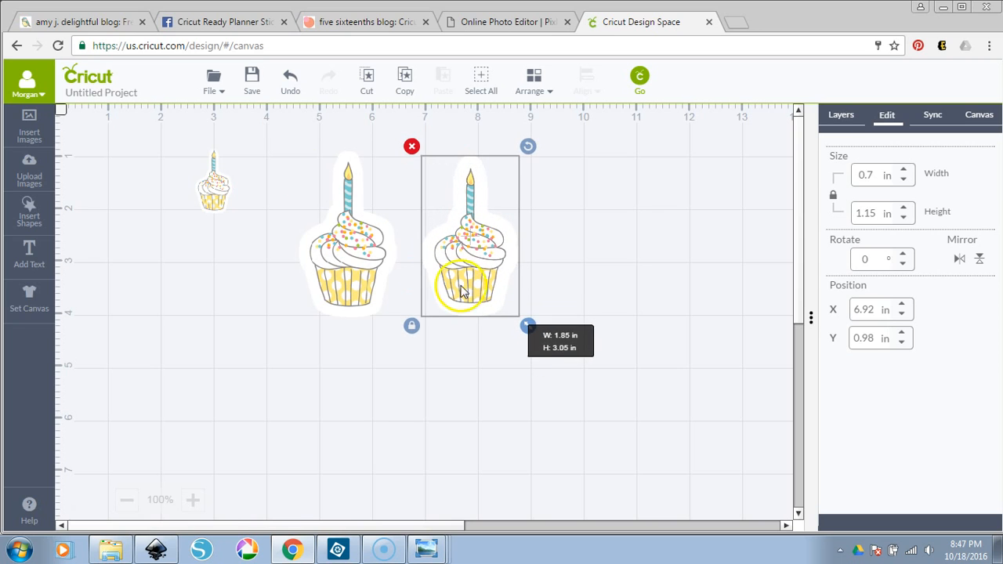
Enlarge the Pixlr cupcake to about 1.65 by 2.86 in and align it beside the other two
left_click_drag(224, 180, 142, 154)
left_click_drag(157, 197, 208, 283)
left_click_drag(181, 242, 225, 287)
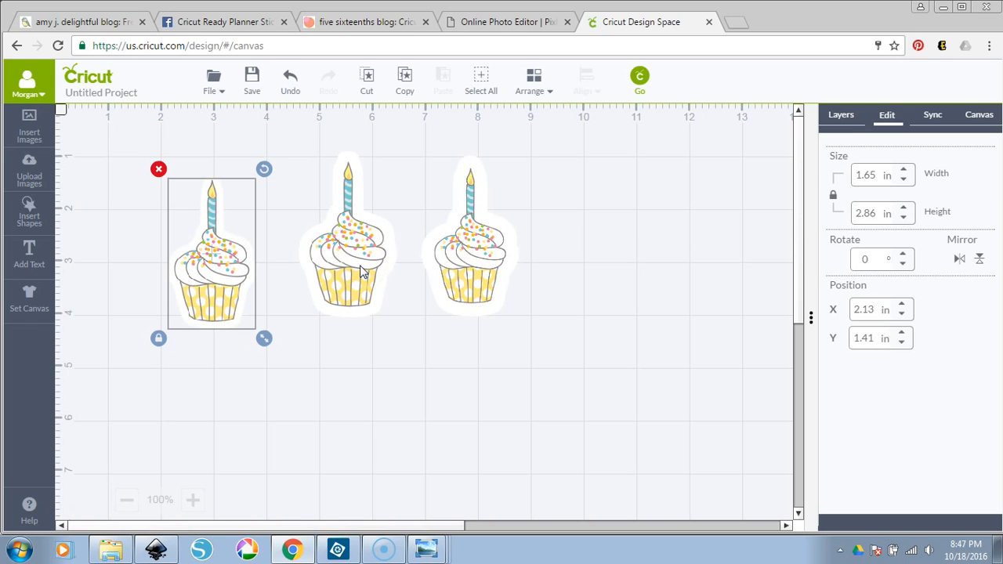
left_click_drag(224, 274, 288, 287)
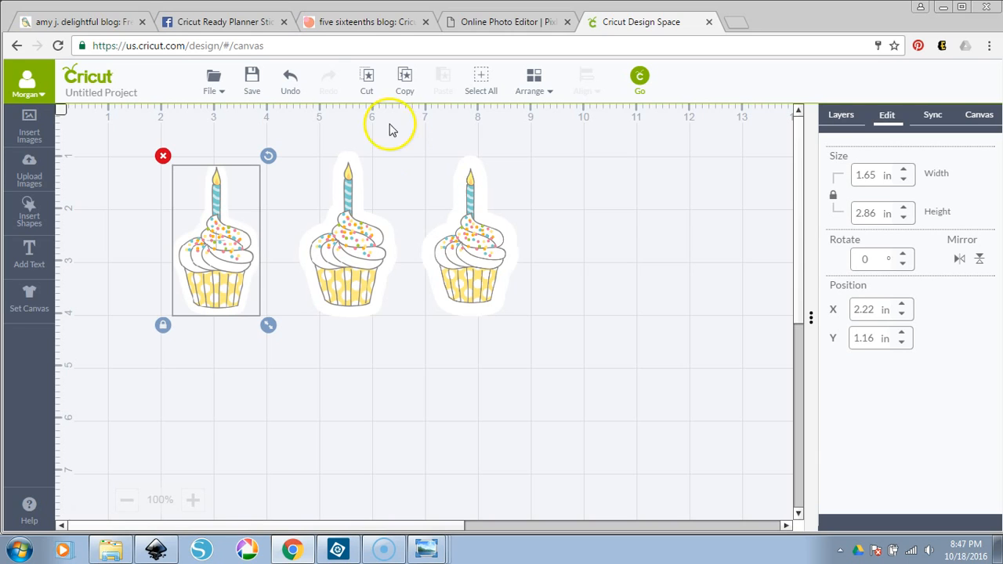
Browse the Cricut Ready Planner Stickers Facebook group's files, preview the Multi Color Check Mark Icon Stickers, and return to Cricut Design Space
left_click(231, 23)
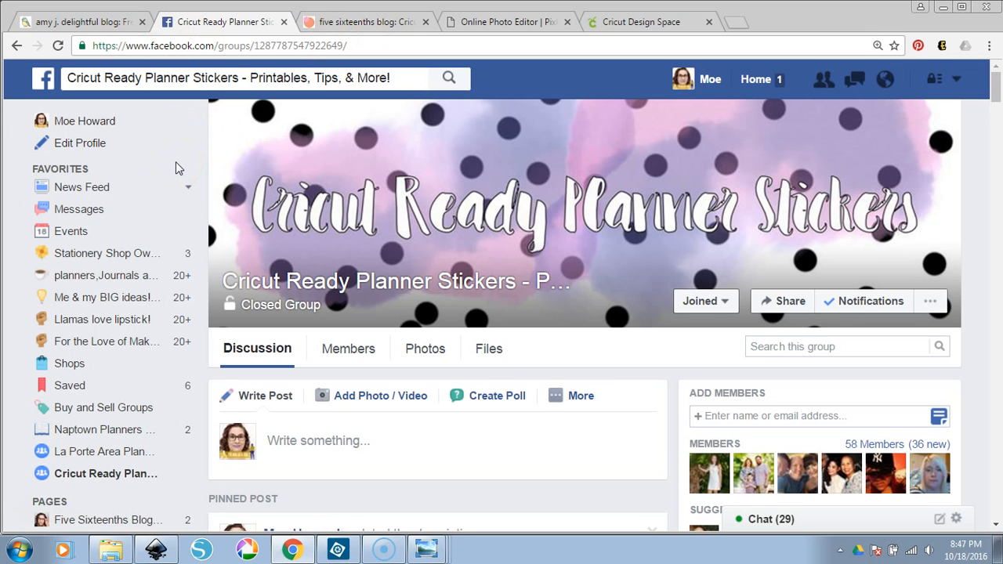
scroll(175, 169, "down", 3)
left_click(487, 117)
scroll(470, 259, "down", 3)
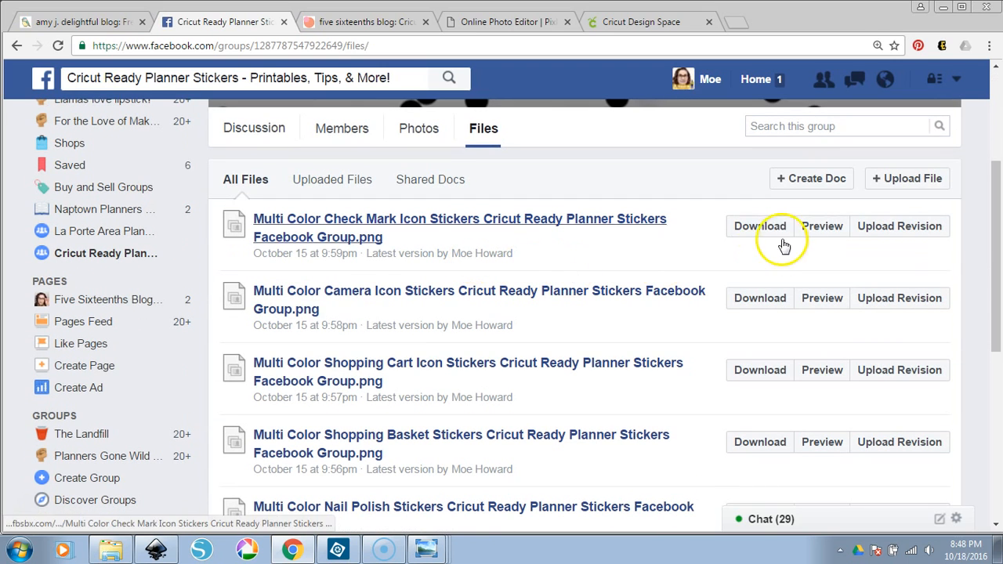
left_click(823, 225)
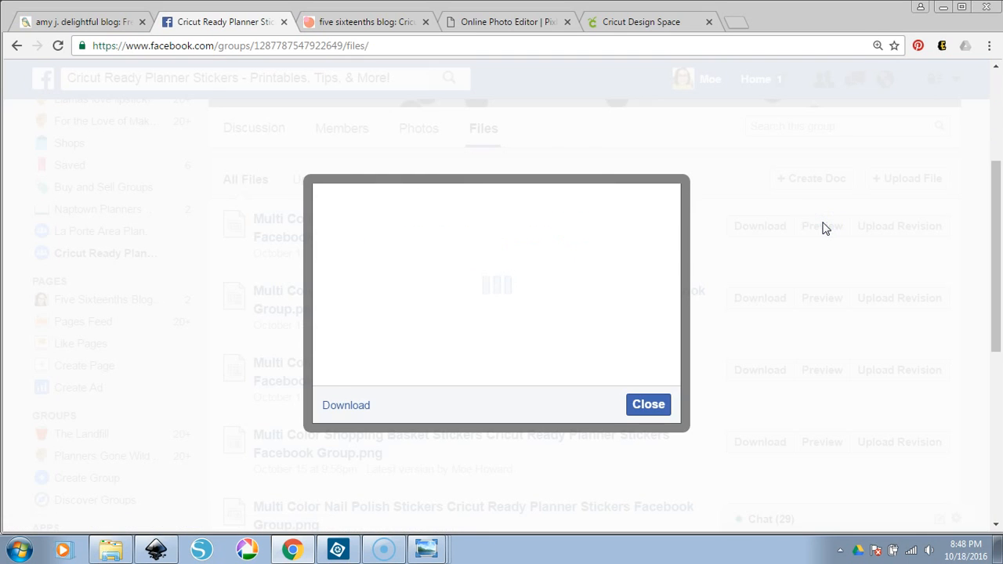
left_click(715, 429)
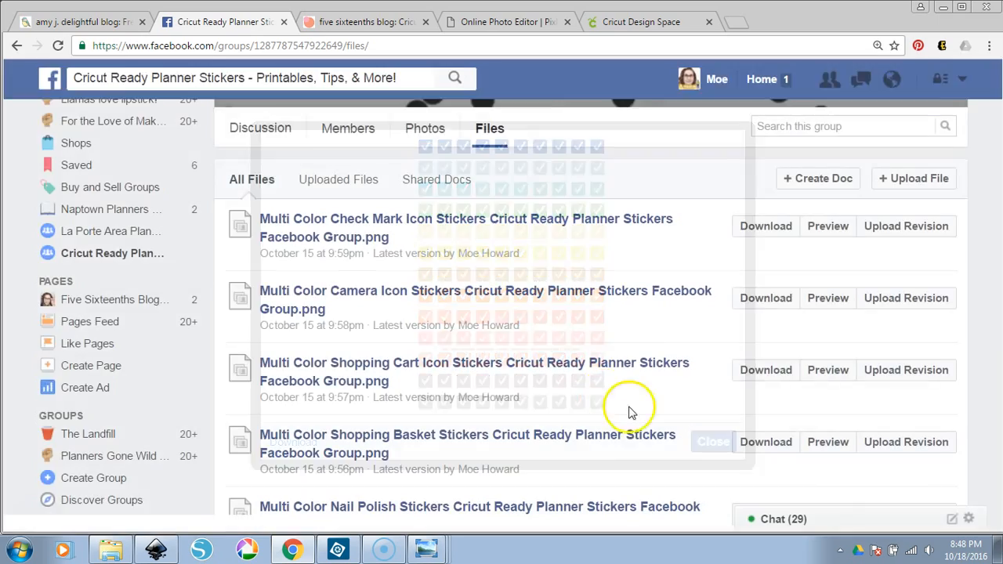
scroll(551, 387, "down", 5)
scroll(551, 391, "up", 7)
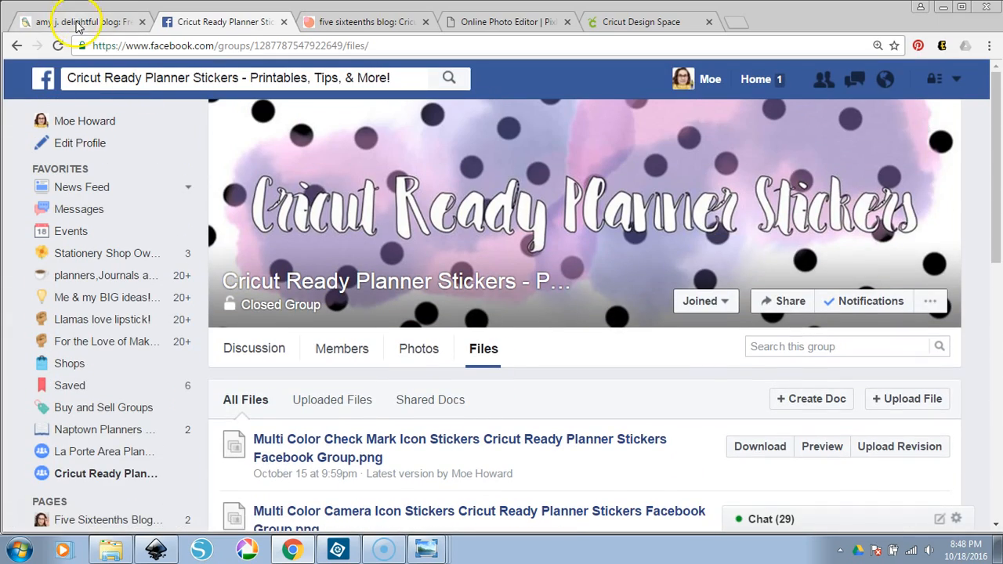
left_click(623, 22)
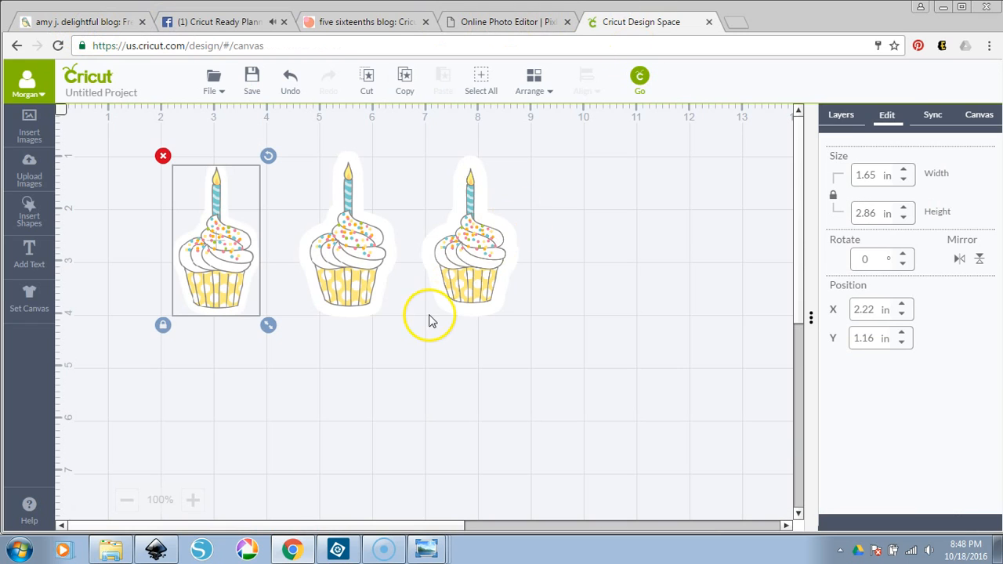